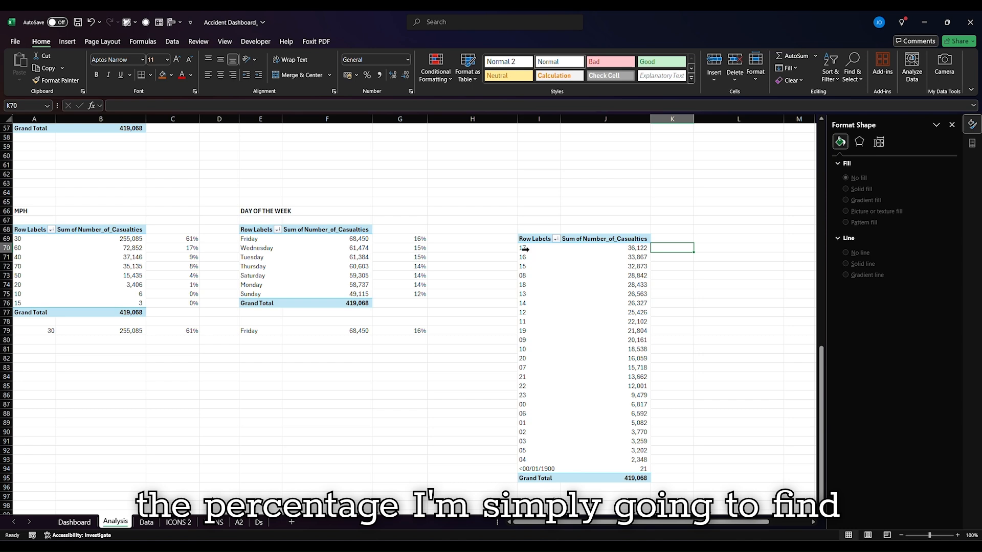
Examine the casualty sums by hour to find the times of day with the most casualties.
left_click_drag(525, 248, 578, 460)
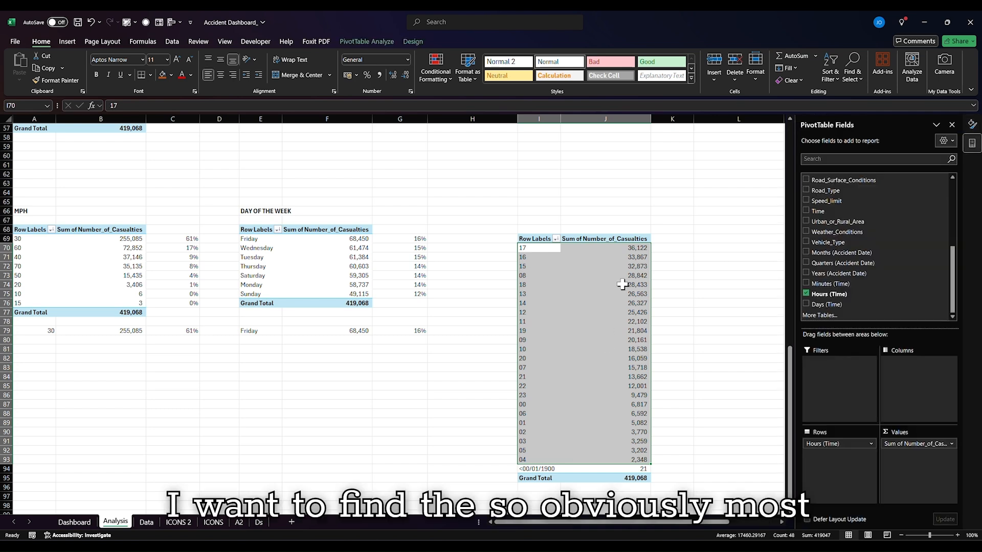
left_click(633, 251)
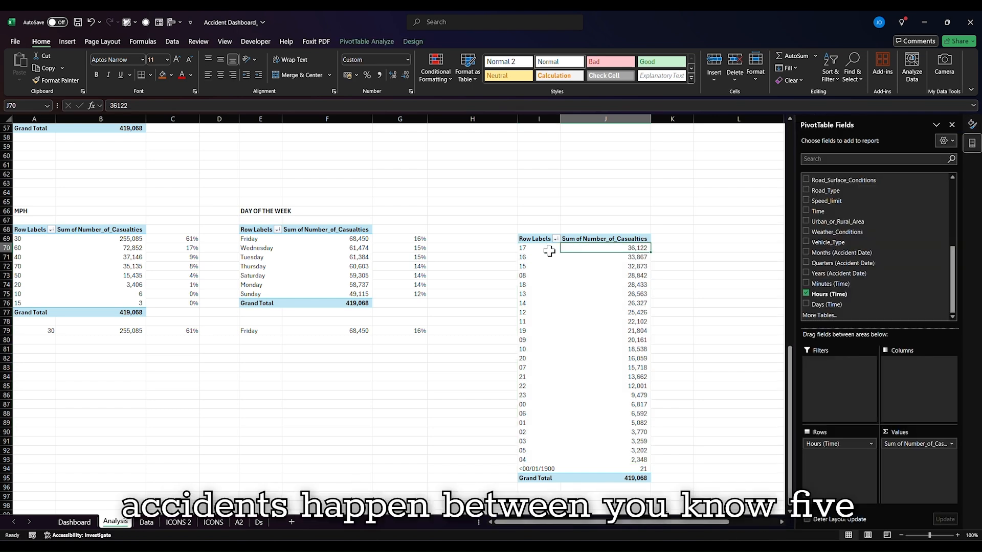
left_click(526, 247)
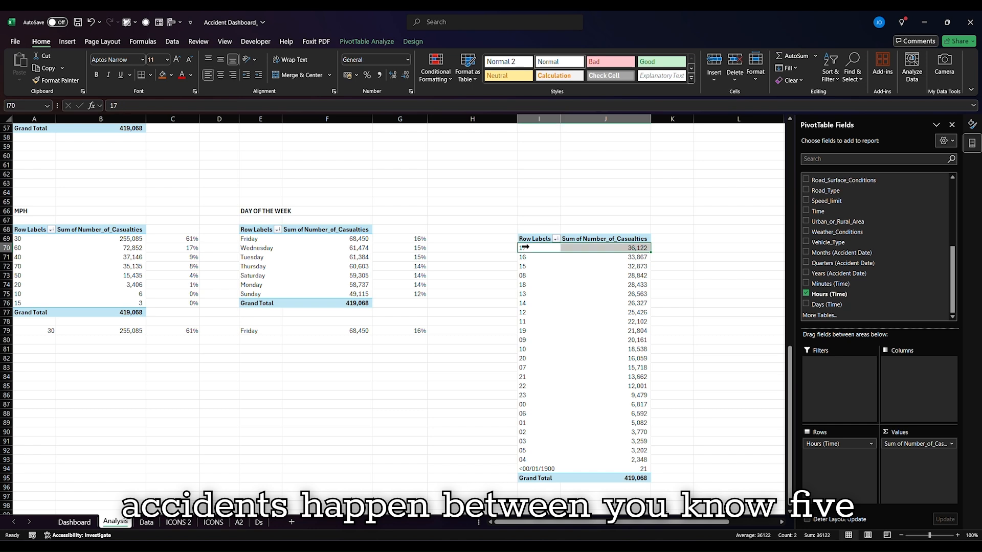
left_click_drag(526, 259, 531, 248)
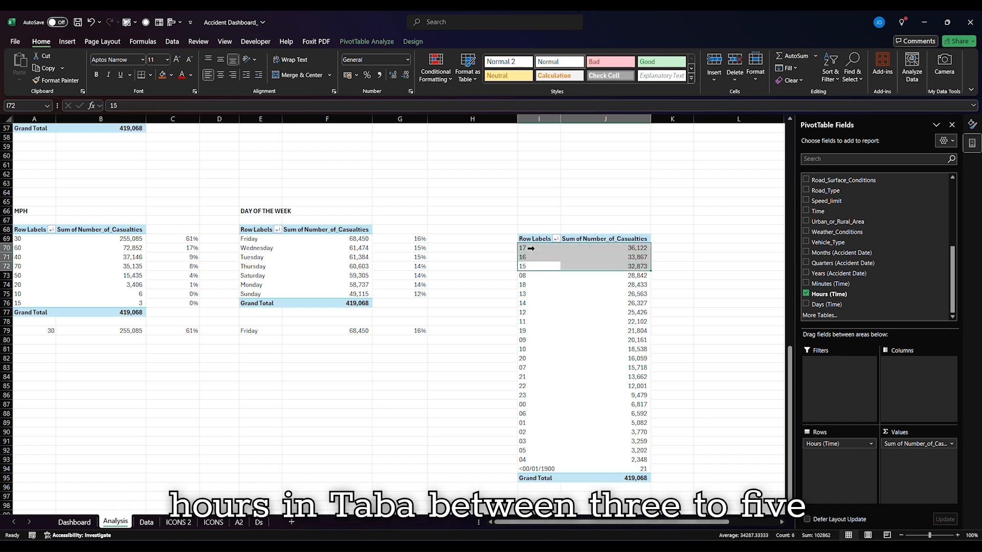
left_click(527, 274)
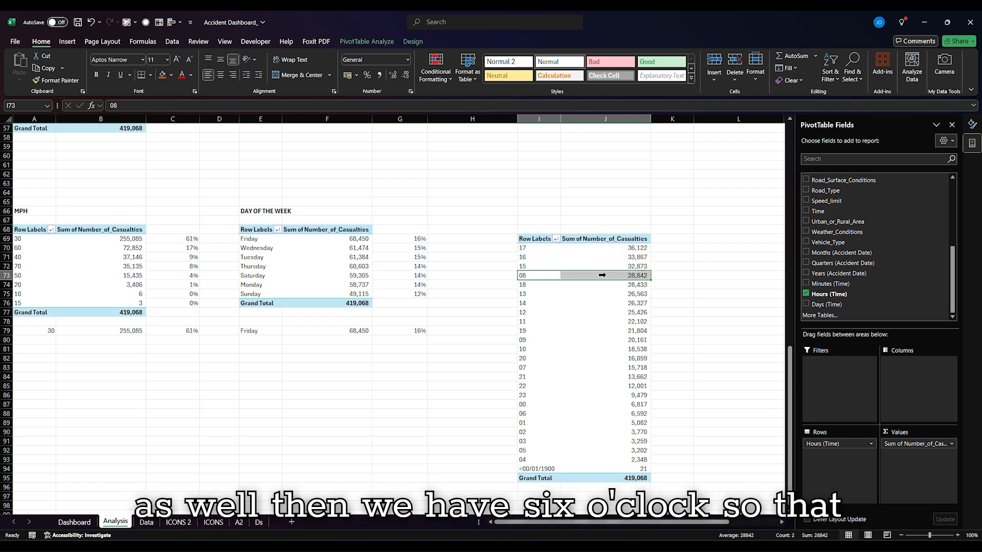
left_click_drag(637, 285, 543, 285)
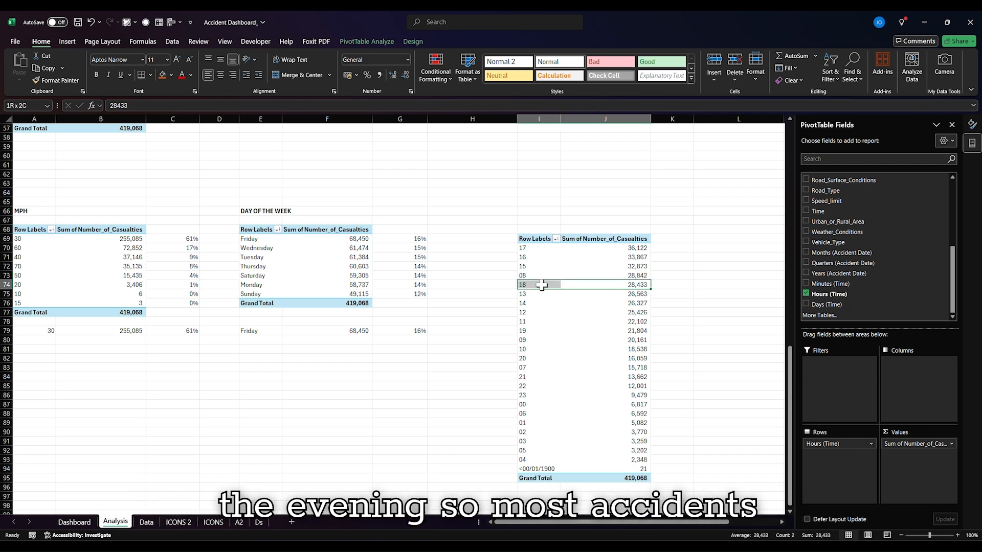
left_click_drag(543, 286, 607, 321)
left_click(540, 295)
left_click(535, 248)
left_click(522, 276)
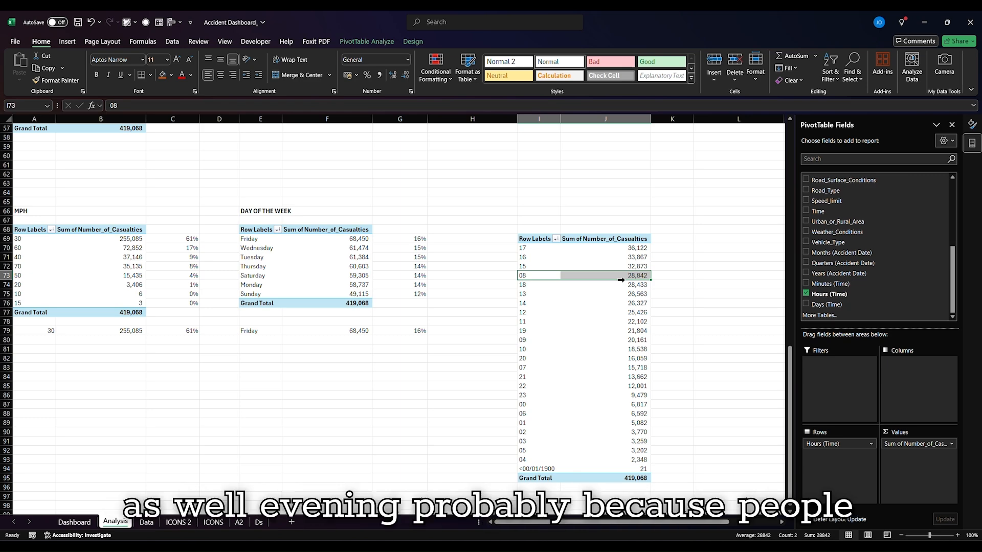
left_click(532, 249)
left_click_drag(533, 252, 637, 268)
left_click(678, 249)
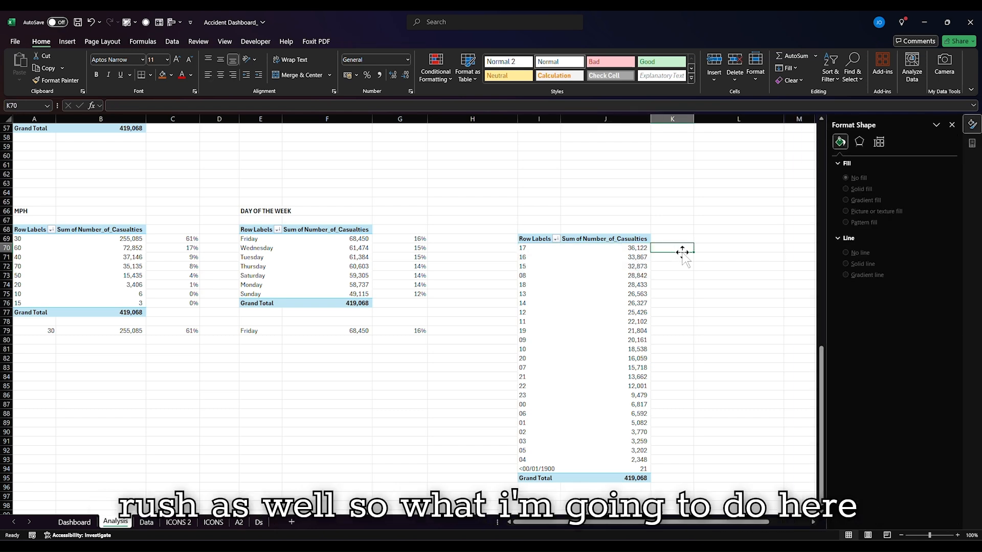
Filter the hours pivot table to the top 10 items by Sum of Number_of_Casualties.
left_click_drag(521, 247, 571, 466)
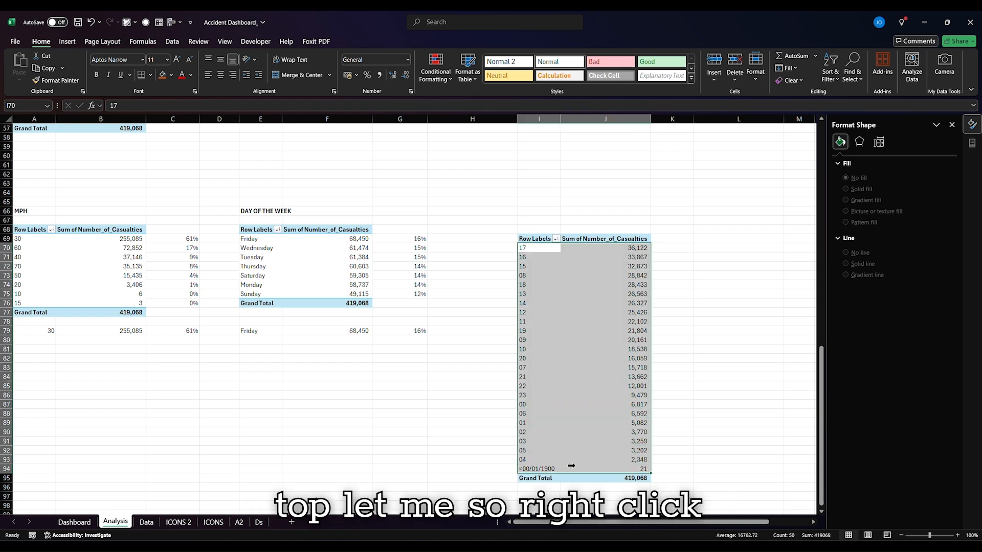
right_click(589, 342)
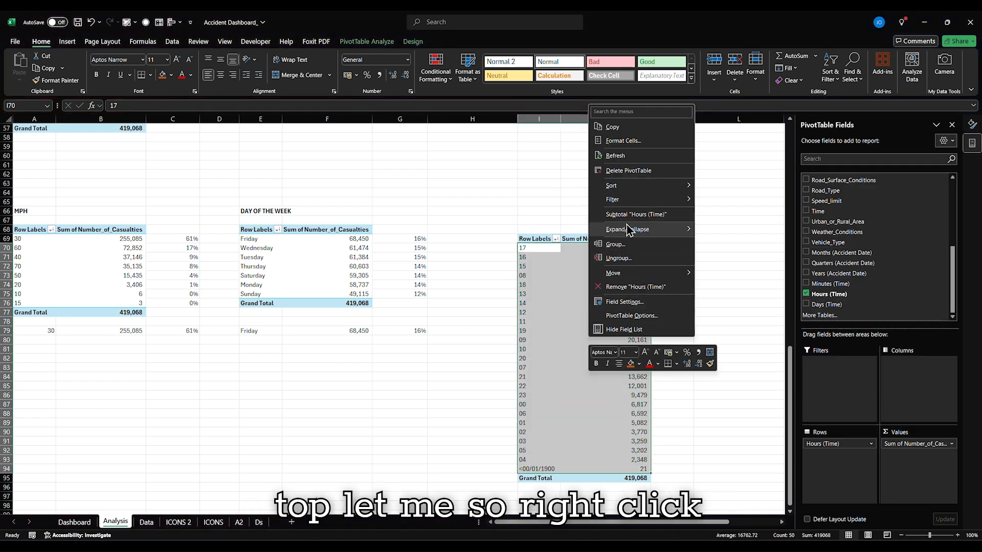
mouse_move(635, 193)
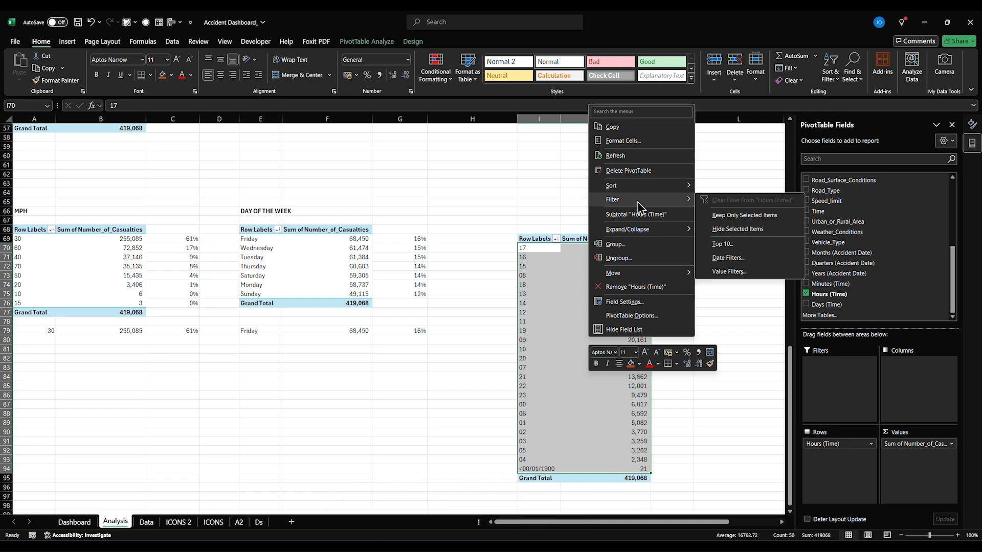
left_click(737, 250)
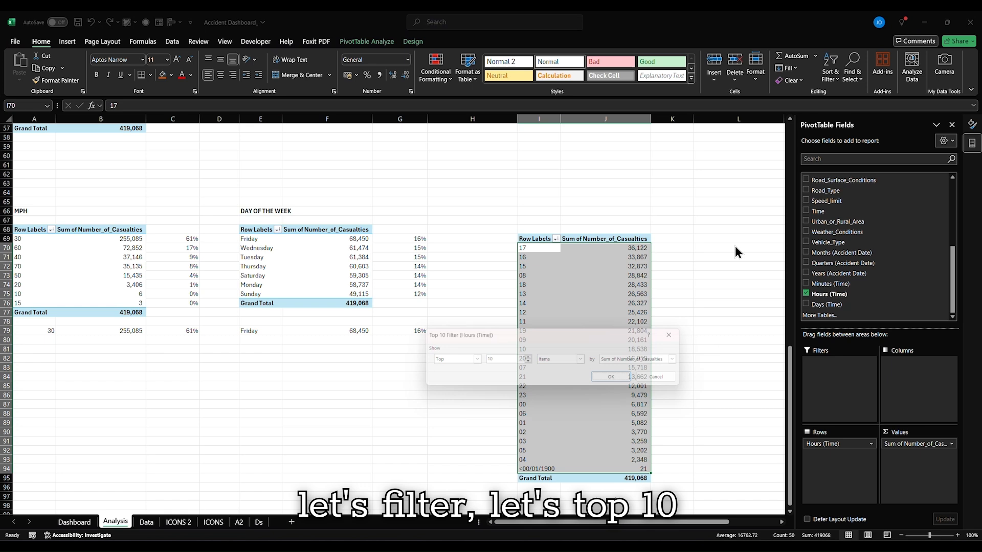
left_click(619, 383)
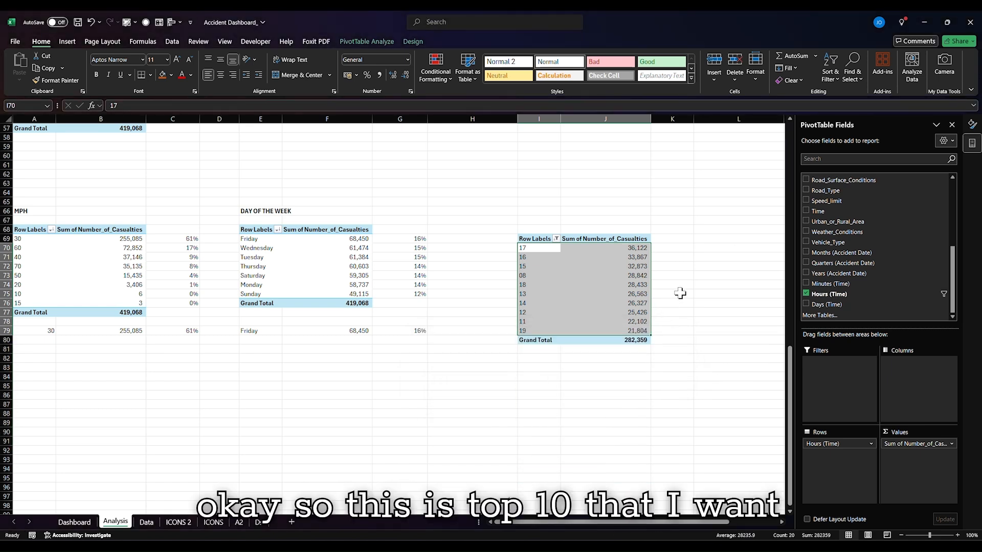
left_click(680, 294)
left_click(648, 357)
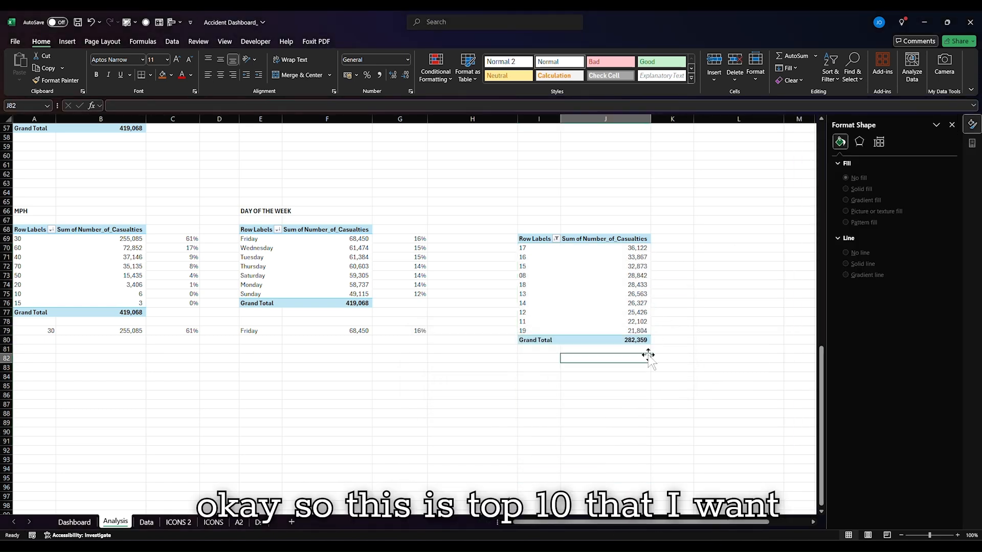
left_click(665, 250)
type("=")
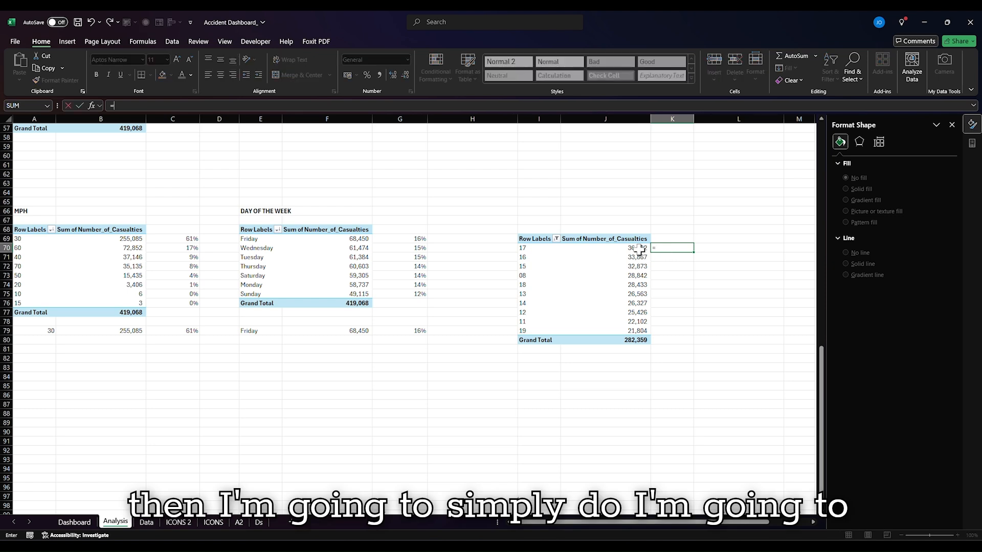
key("Escape")
Link cell J83 below the hours pivot table to the overall casualties total in G7.
left_click(622, 367)
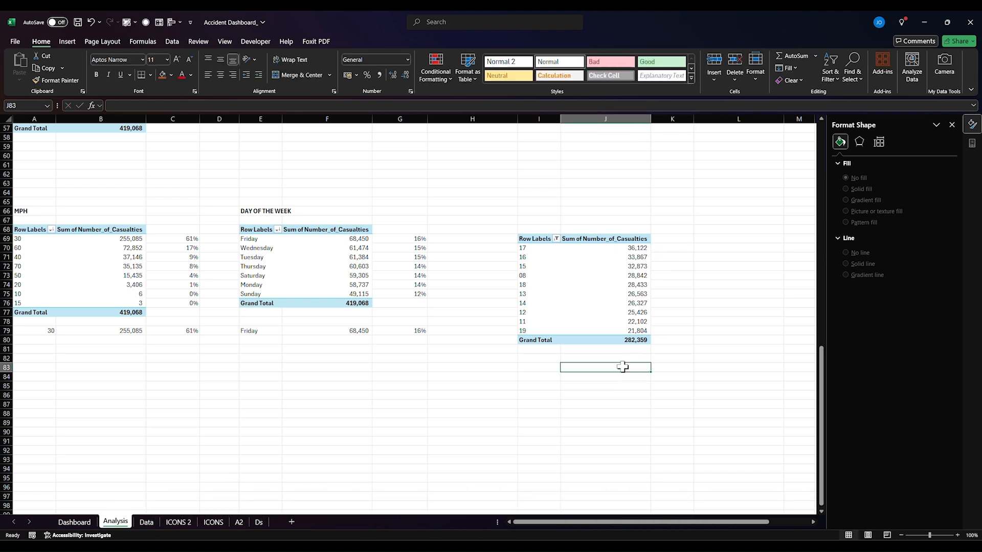
type("=")
scroll(390, 345, "up", 18)
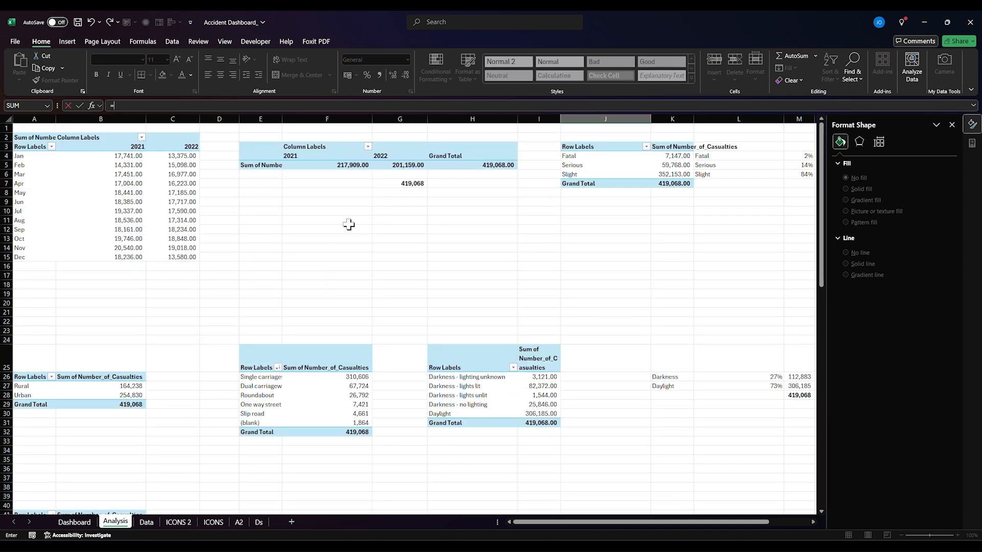
left_click(404, 191)
key("Return")
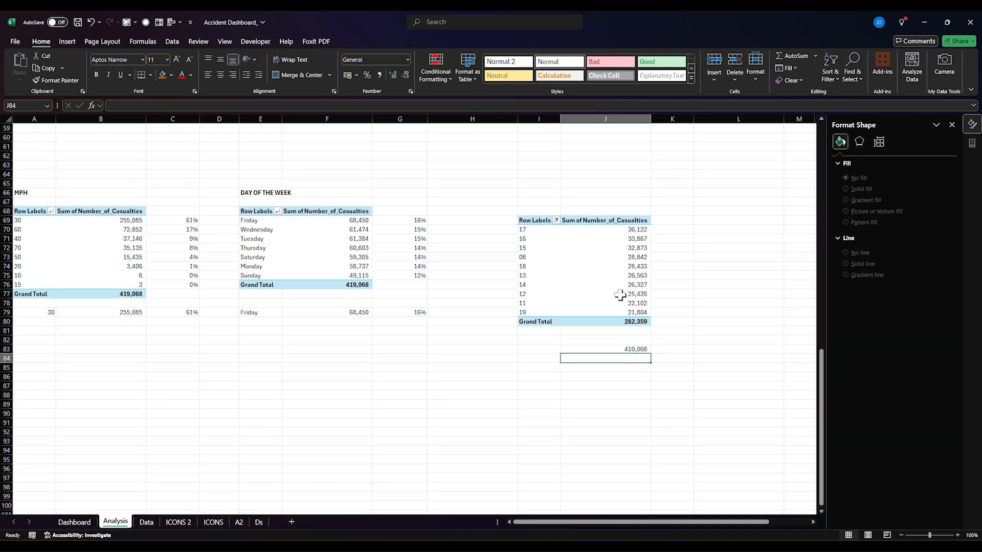
Replace the formula in J83 with a reference to the grand total in K7 of the accident severity pivot table.
scroll(433, 275, "up", 16)
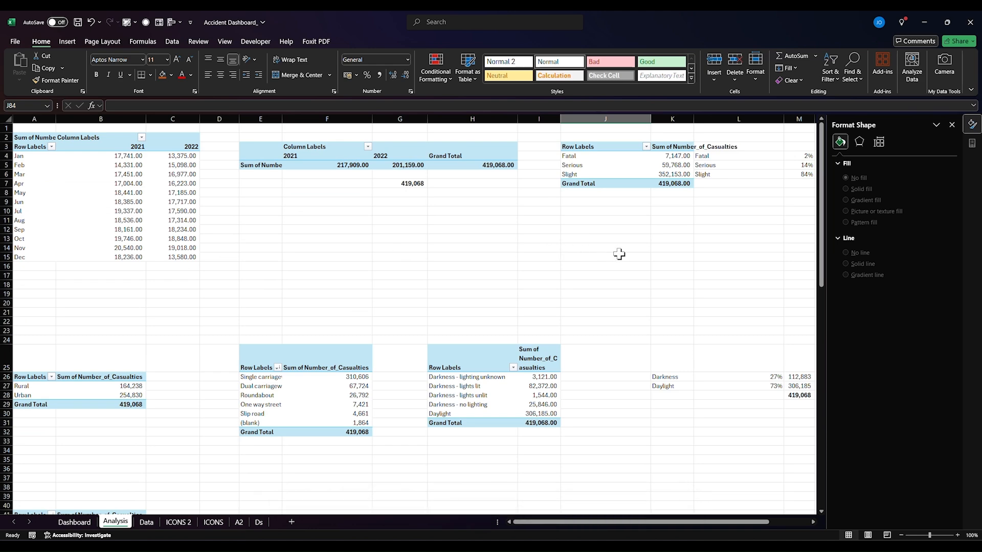
scroll(619, 254, "down", 15)
left_click(628, 459)
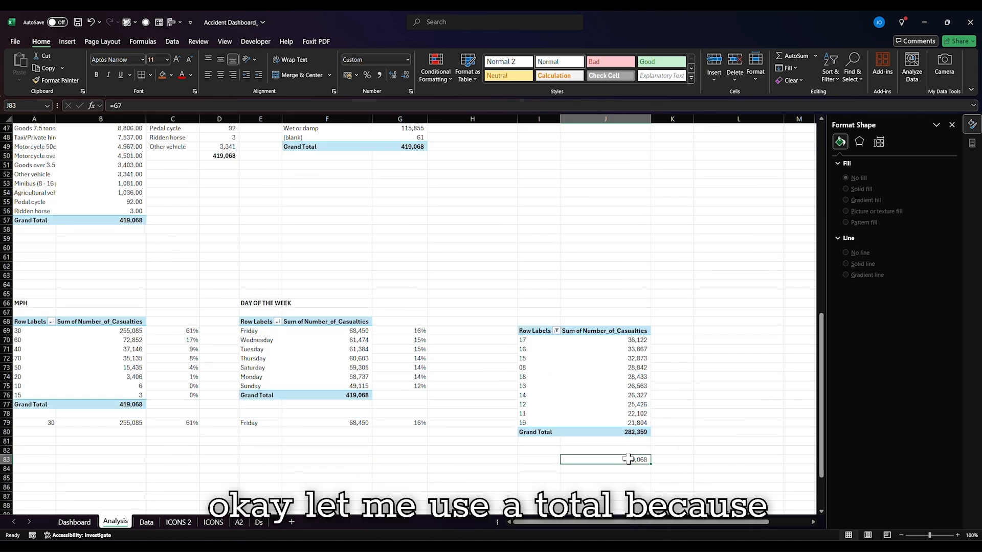
type("=")
scroll(719, 226, "up", 16)
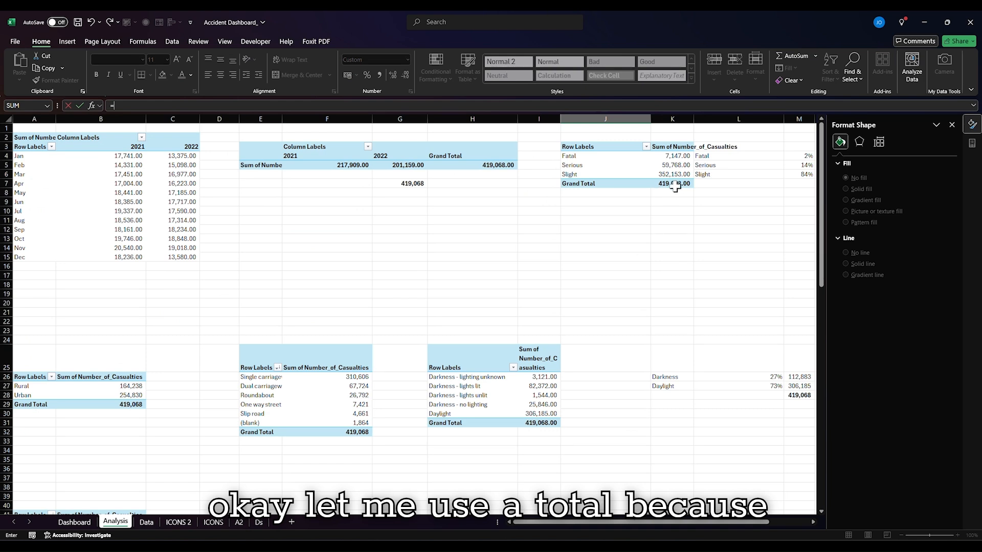
left_click_drag(673, 184, 665, 195)
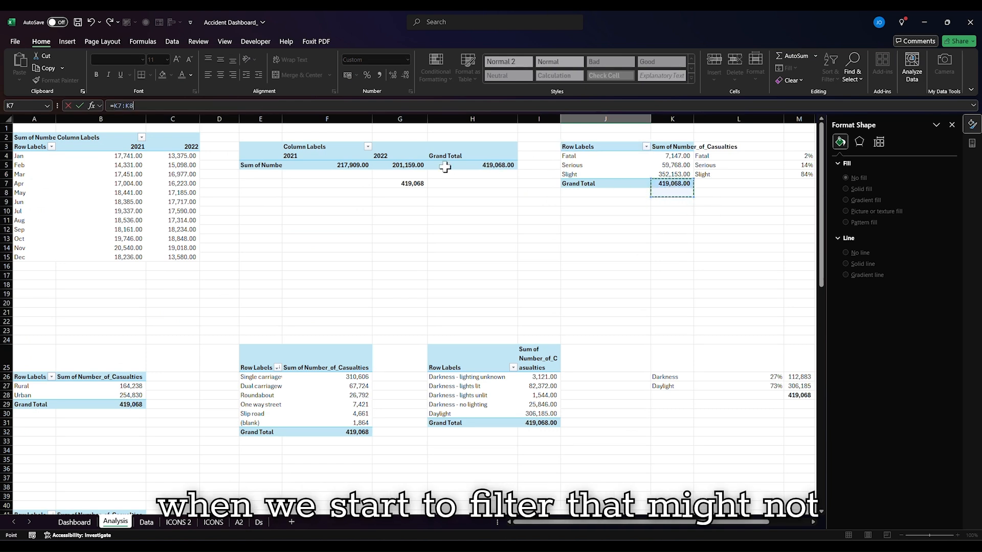
key("BackSpace")
key("BackSpace")
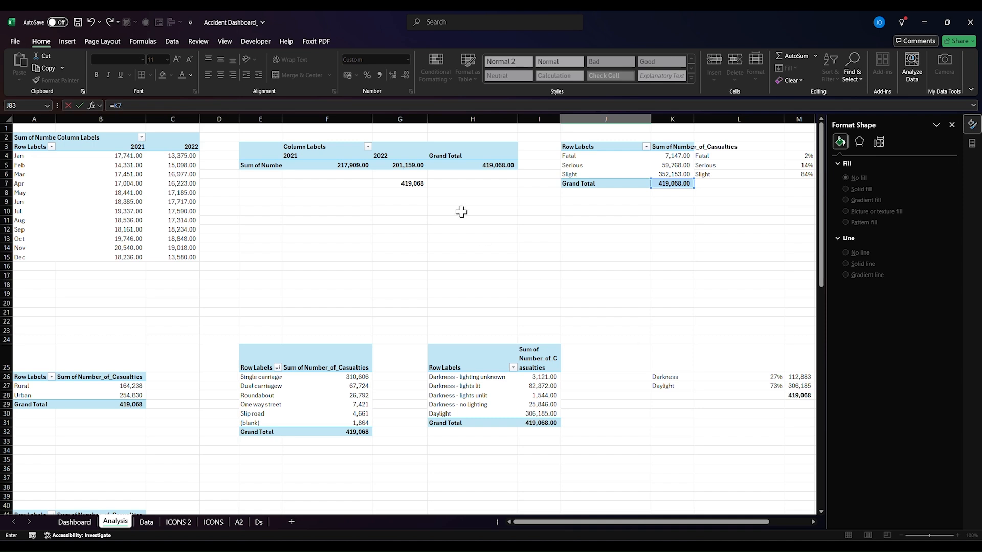
left_click(412, 183)
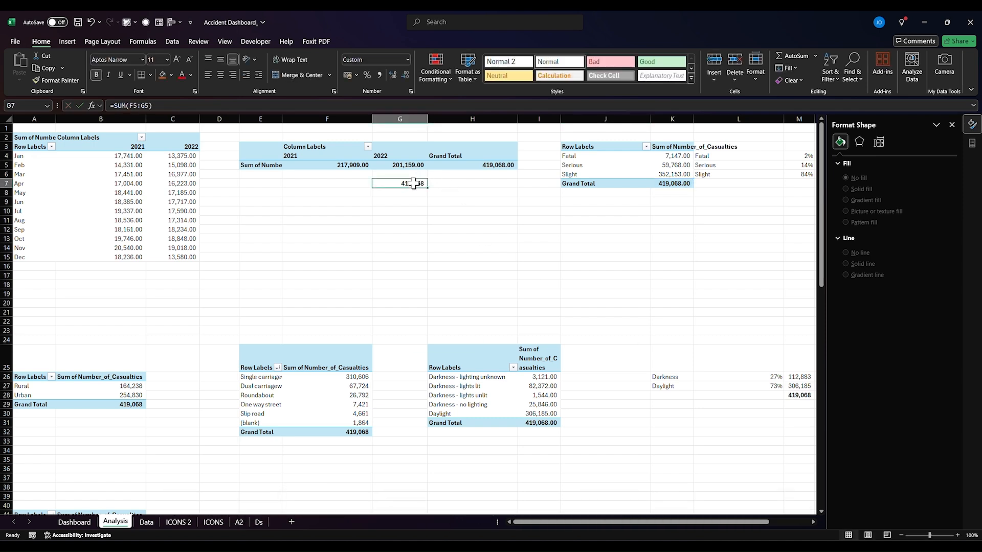
left_click(419, 192)
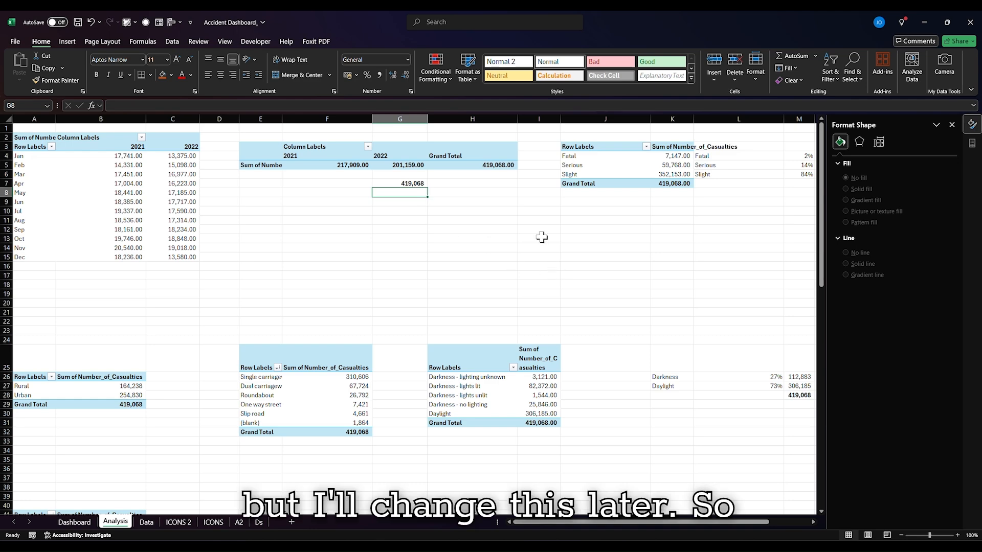
Copy the day-of-the-week pivot table and paste it at I88, below the hours pivot table.
scroll(542, 237, "down", 20)
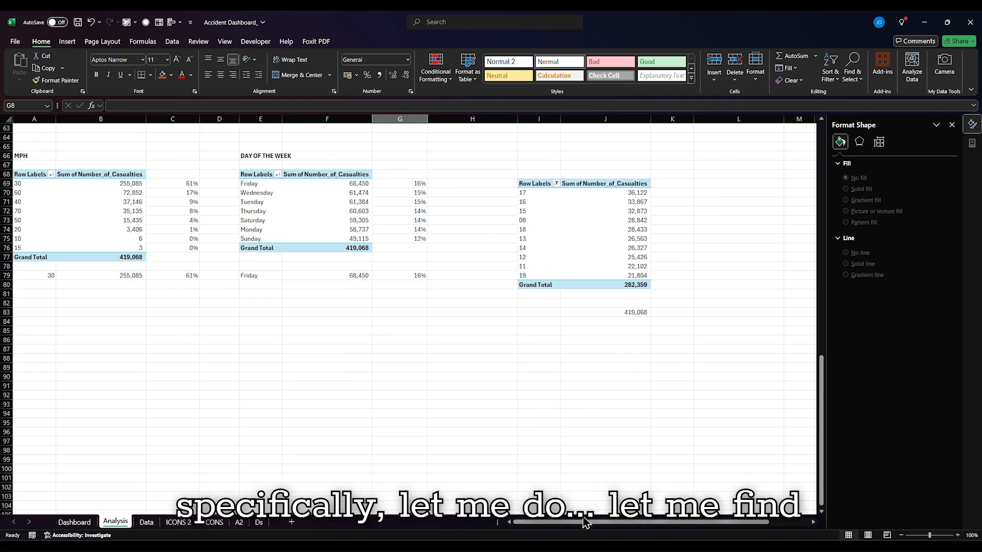
left_click_drag(266, 171, 351, 245)
key("ctrl+c")
left_click(507, 342)
left_click(526, 359)
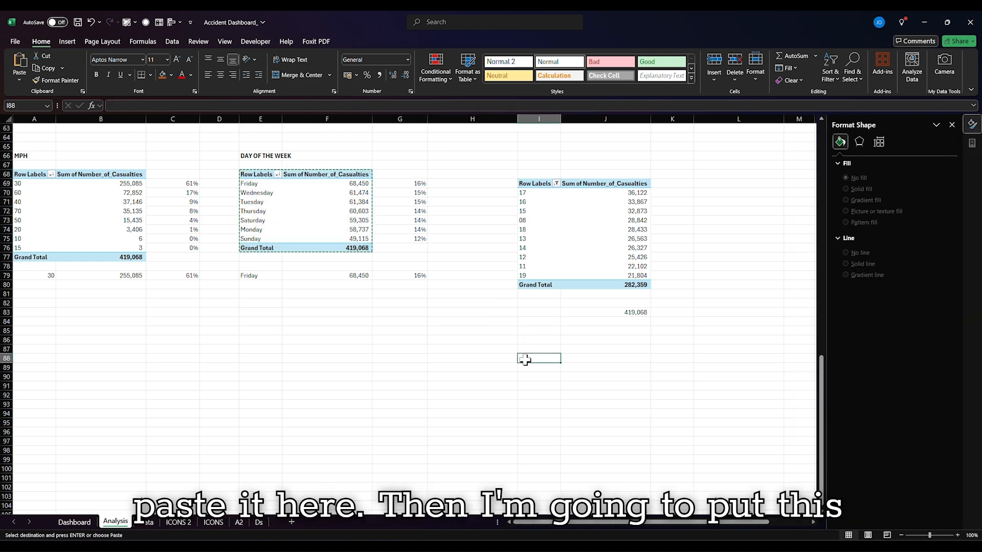
key("ctrl+v")
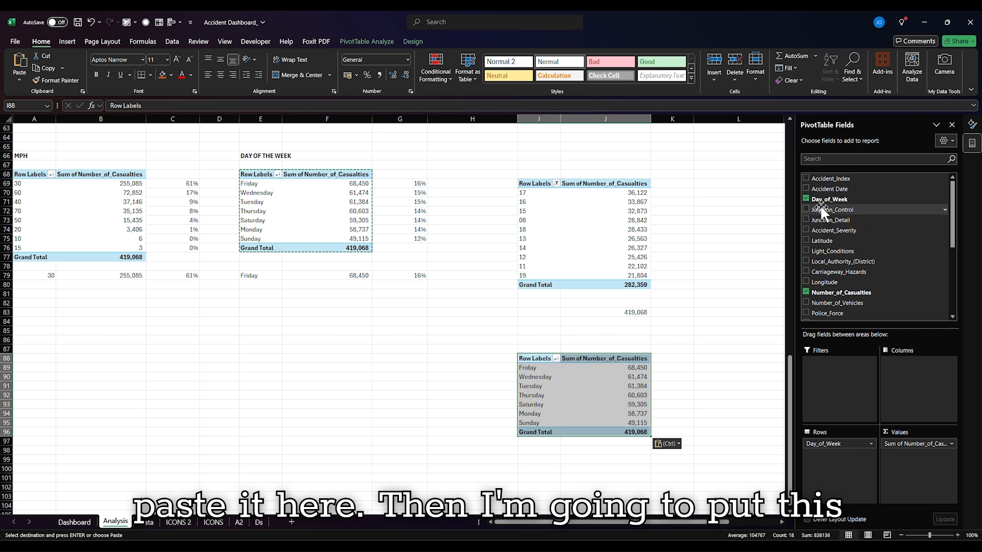
Replace Day_of_Week with Years (Accident Date) as the row field of the pasted pivot table.
scroll(820, 246, "down", 5)
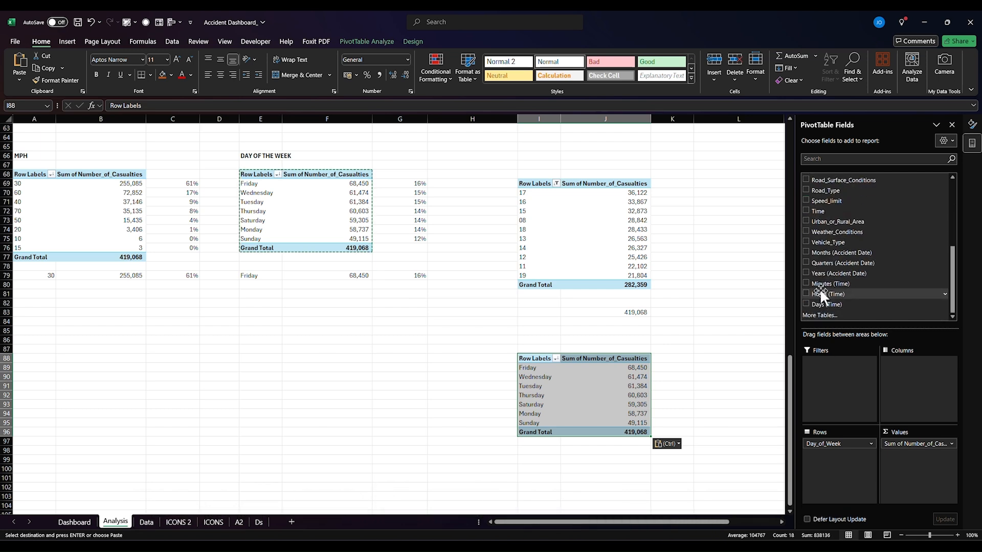
scroll(820, 289, "up", 1)
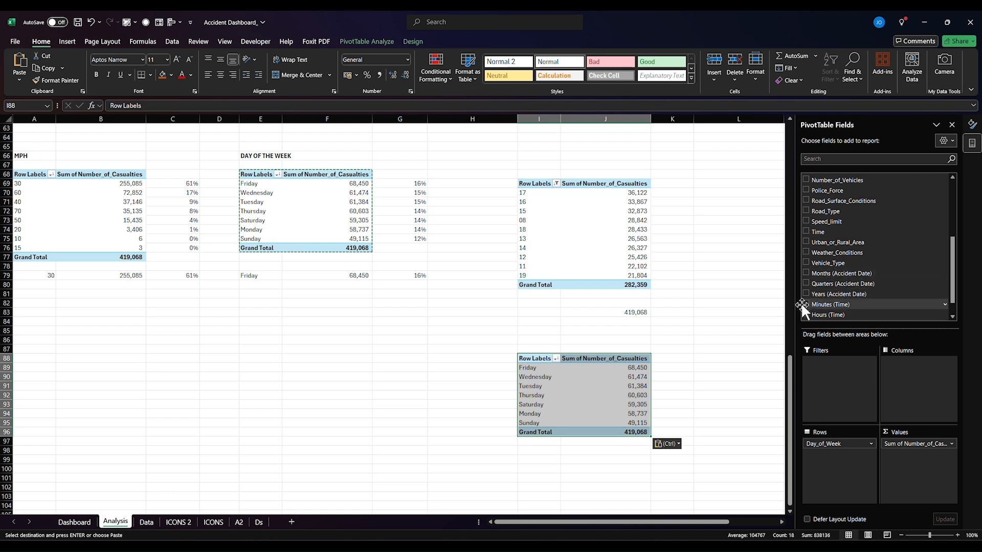
scroll(813, 299, "down", 1)
scroll(819, 253, "up", 5)
left_click(807, 198)
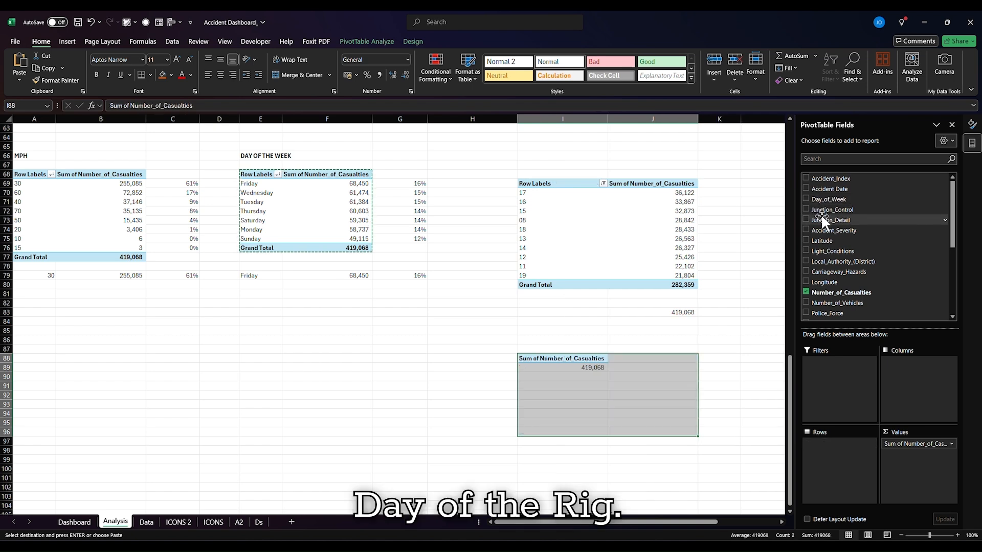
scroll(818, 245, "down", 5)
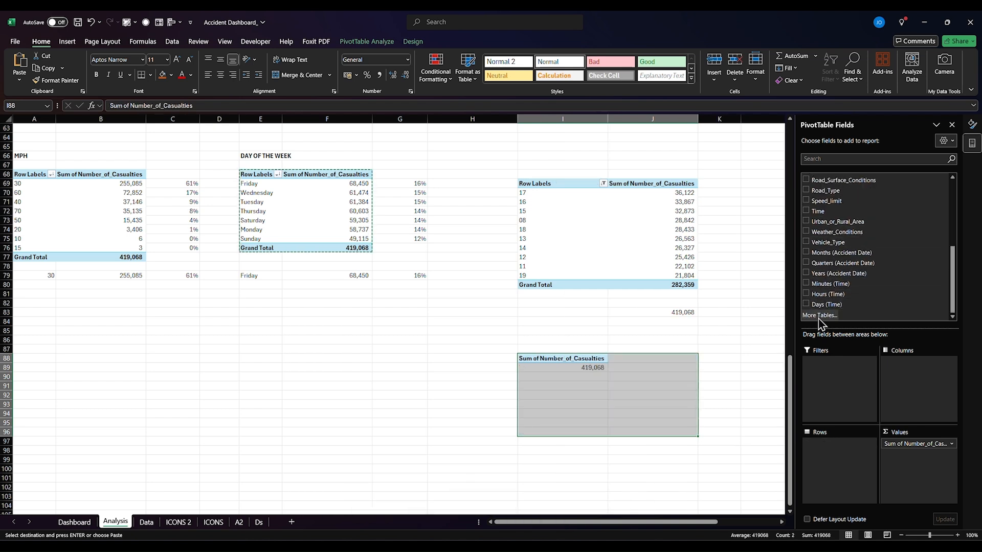
left_click(819, 316)
key("Escape")
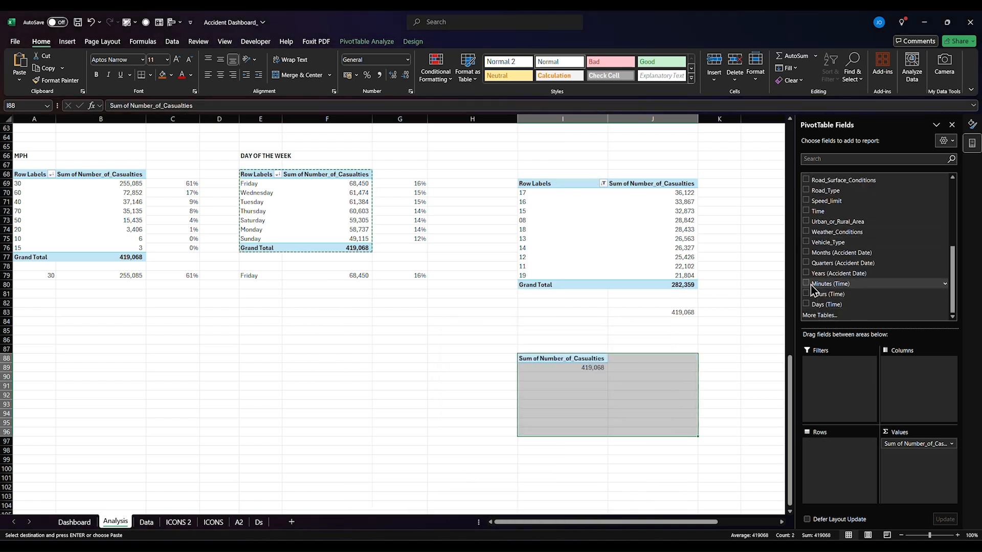
left_click(807, 273)
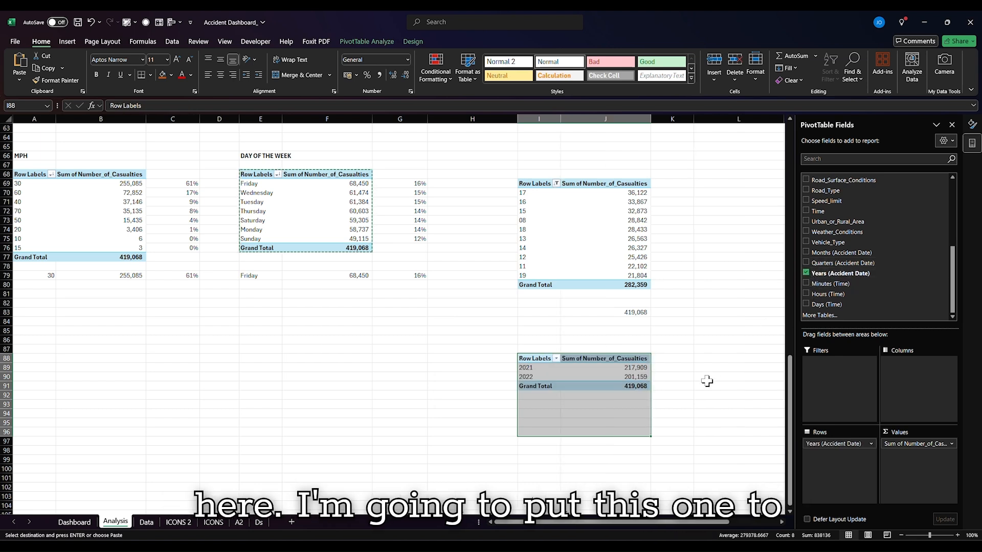
Link cell J93 below the years pivot table to its grand total with a plain reference to J91.
left_click(634, 405)
type("=")
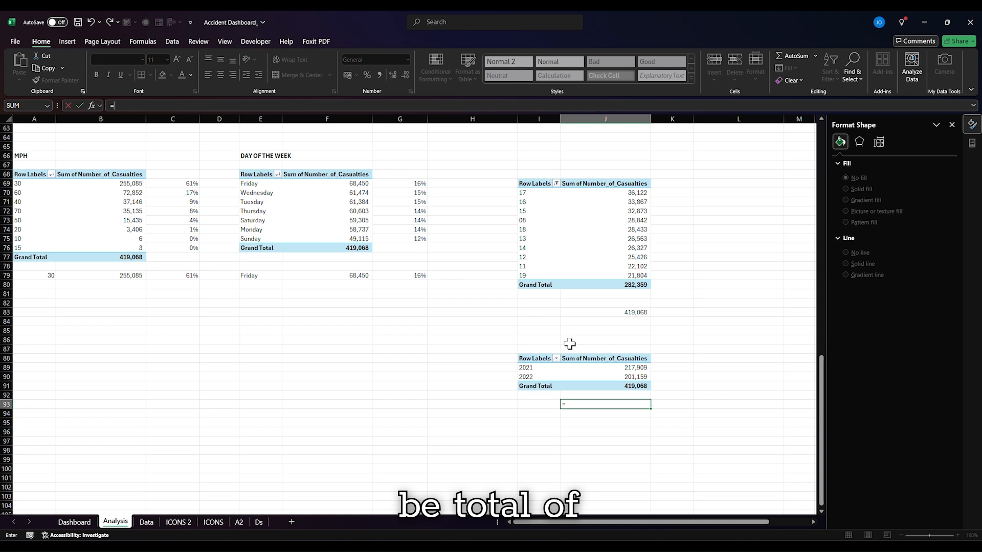
left_click(629, 386)
left_click_drag(628, 387, 629, 393)
key("BackSpace")
key("BackSpace")
key("BackSpace")
key("Return")
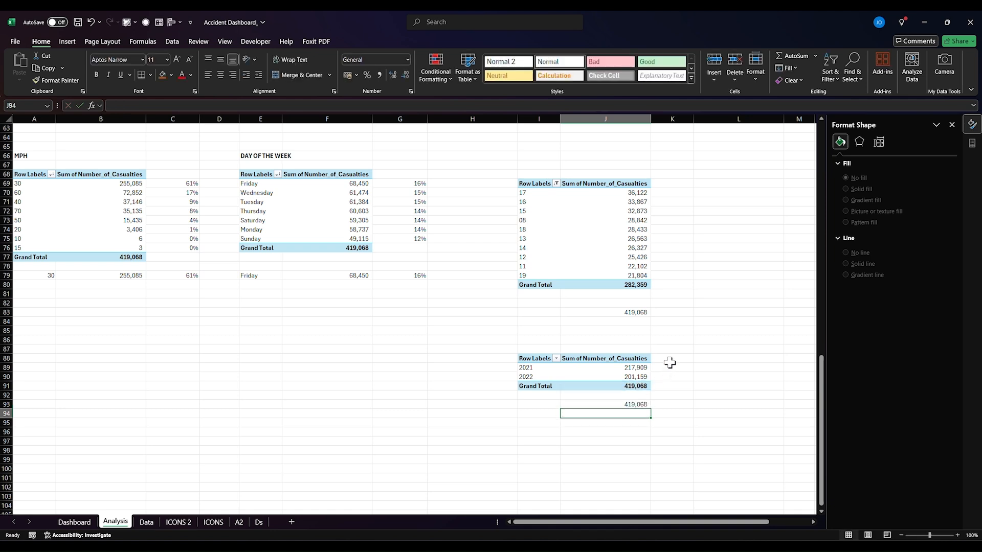
left_click(632, 339)
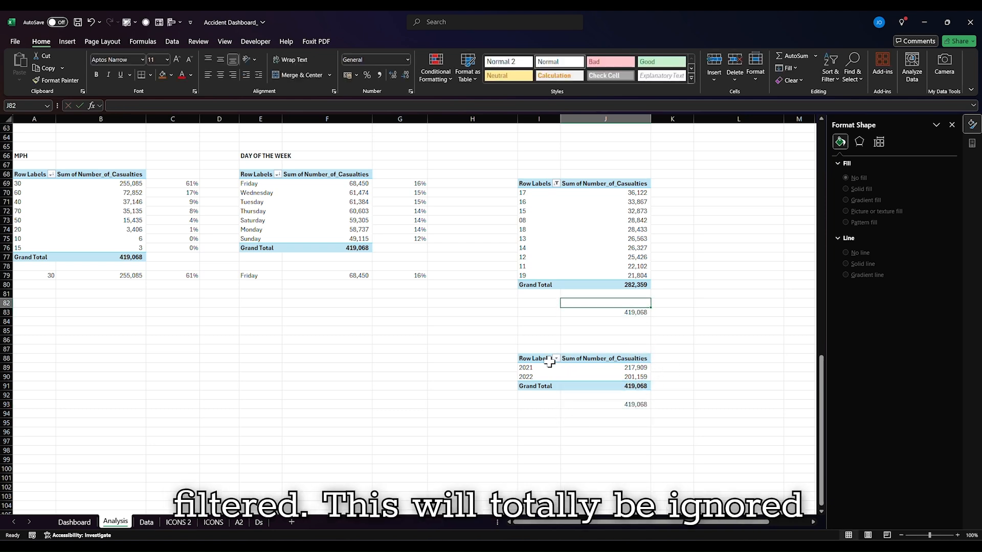
left_click_drag(532, 360, 637, 388)
left_click(639, 330)
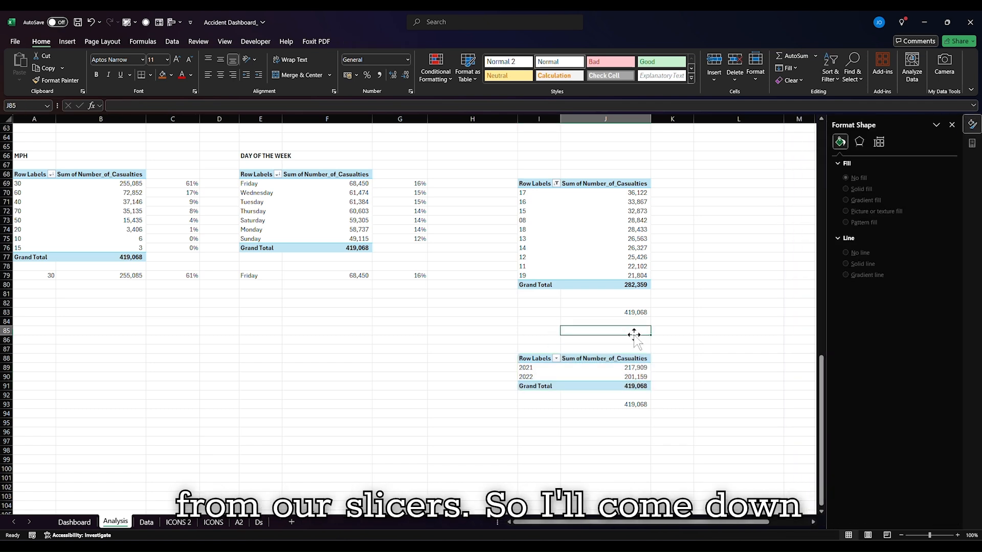
Replace the formula in J83 below the hours pivot table with a reference to the total in J93.
left_click(636, 310)
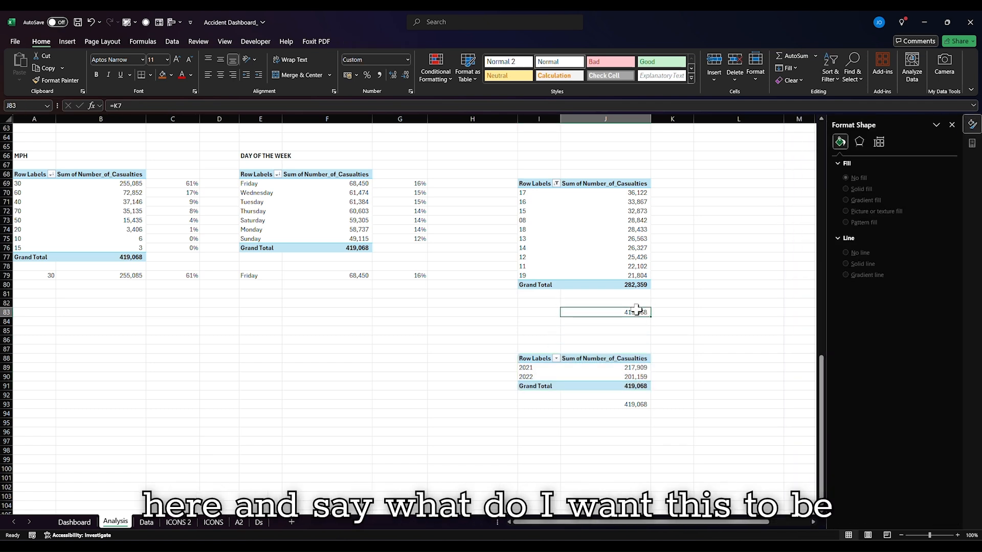
left_click(680, 250)
left_click(667, 193)
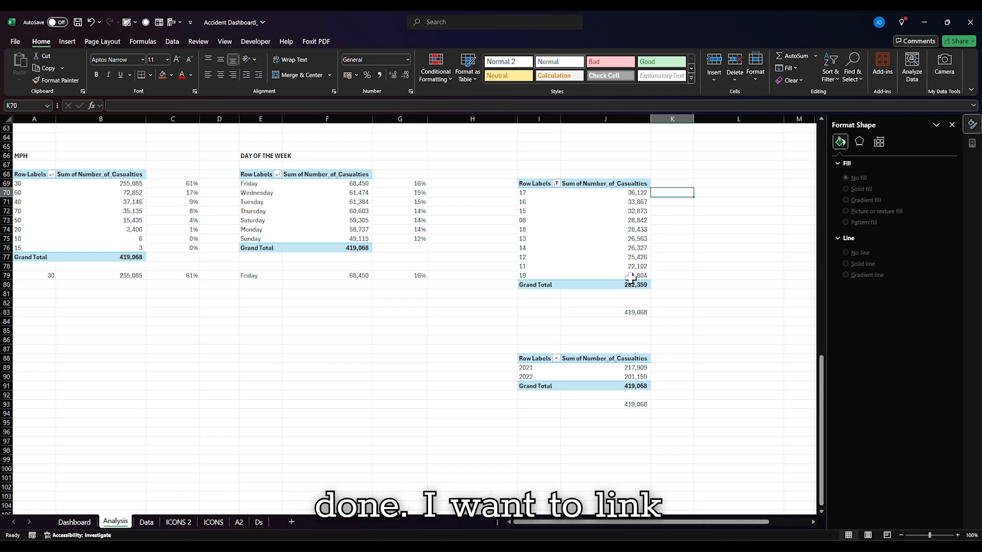
left_click(630, 312)
type("=")
left_click(632, 404)
key("Return")
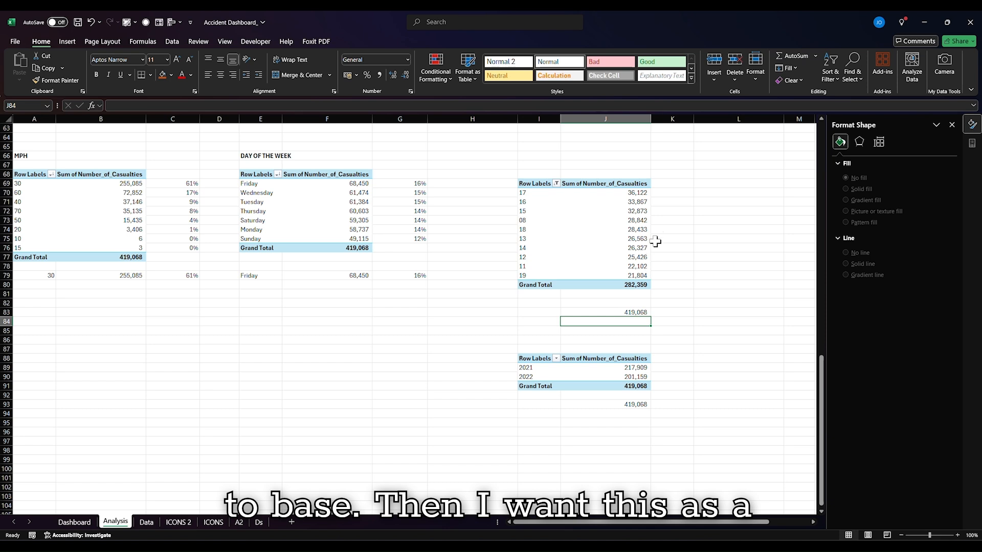
Calculate hour 17's share of total casualties in K70 with =J70/$J$83.
left_click(662, 190)
type("=")
left_click(641, 190)
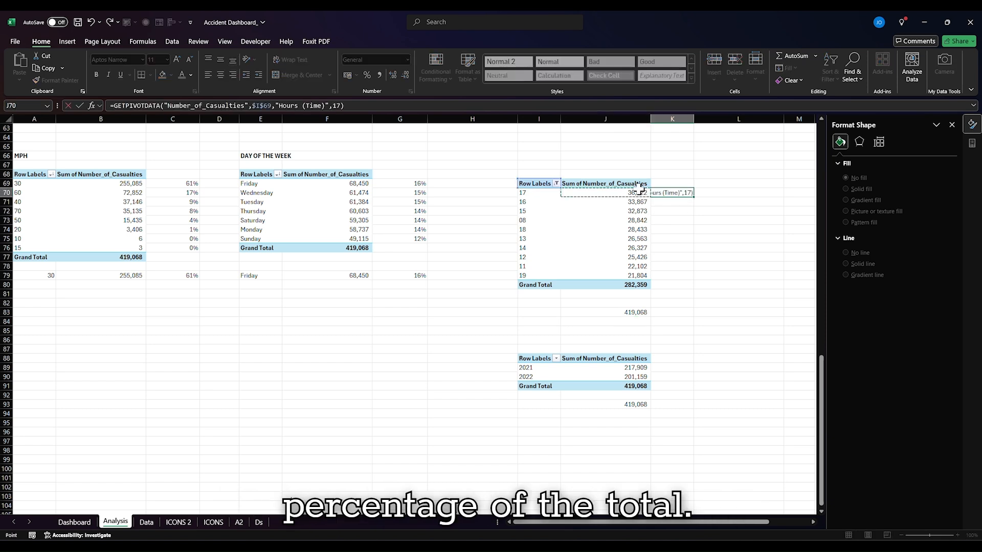
left_click_drag(640, 191, 641, 201)
key("BackSpace")
key("BackSpace")
key("BackSpace")
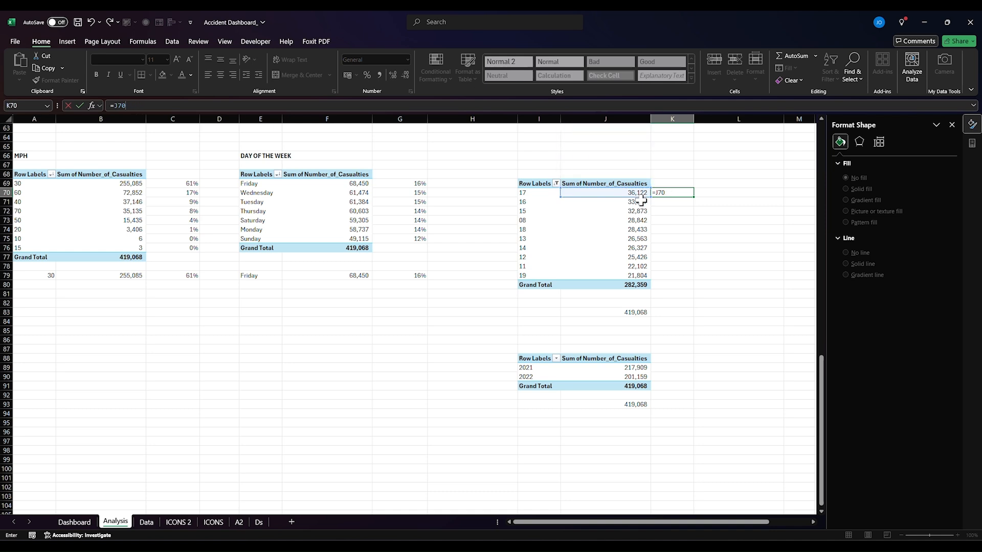
type("/")
left_click(628, 310)
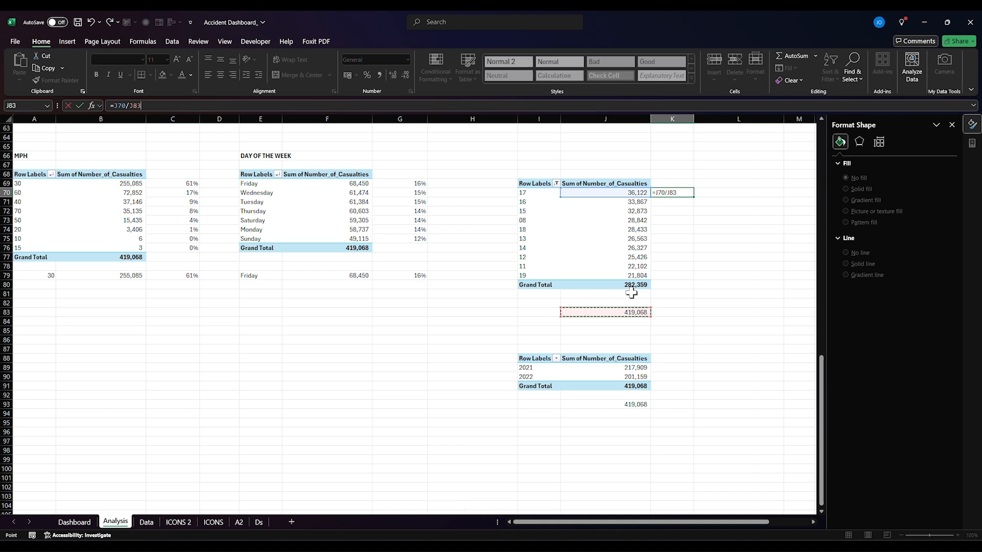
key("F4")
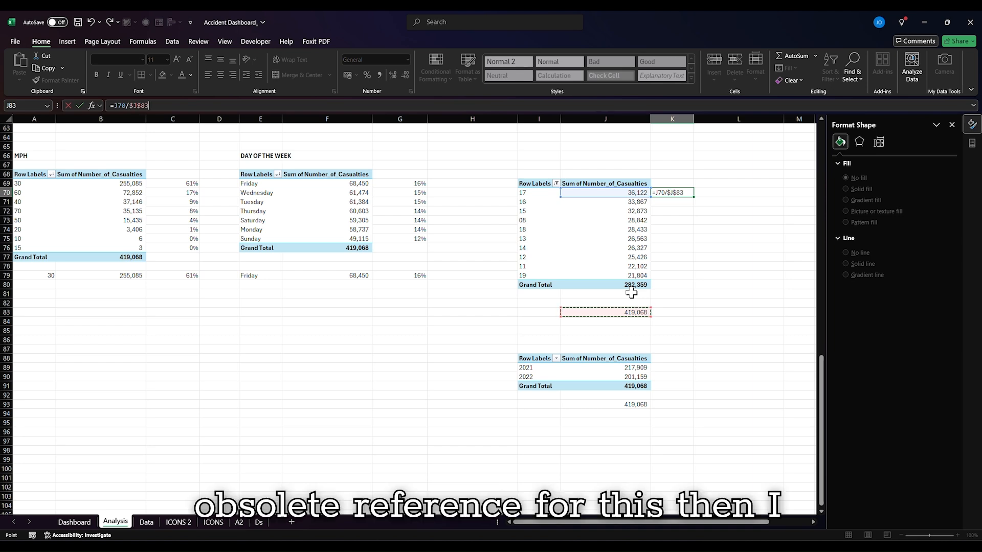
key("Return")
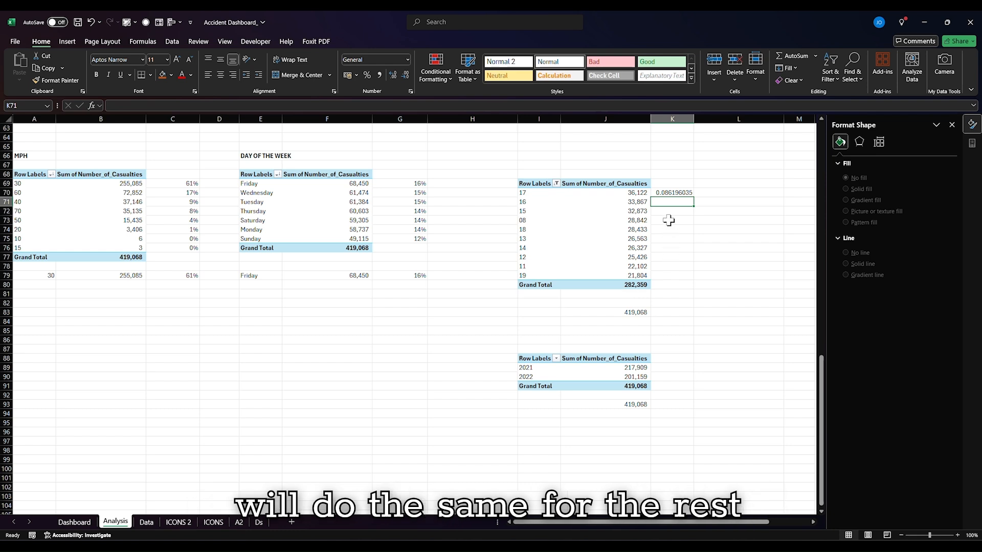
Fill the share formula from K70 down to K79 and format the range as percentages.
left_click(685, 192)
left_click_drag(695, 197, 690, 277)
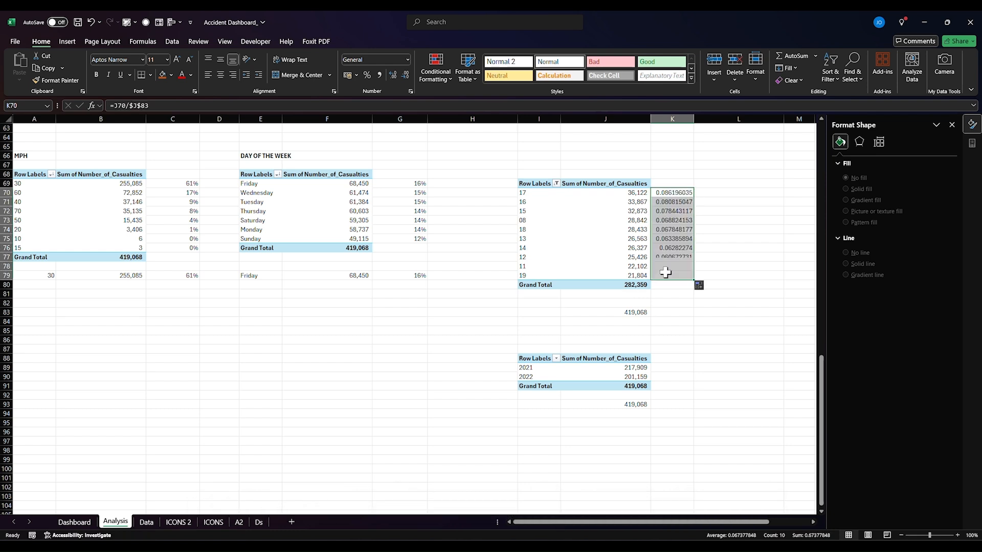
left_click(367, 75)
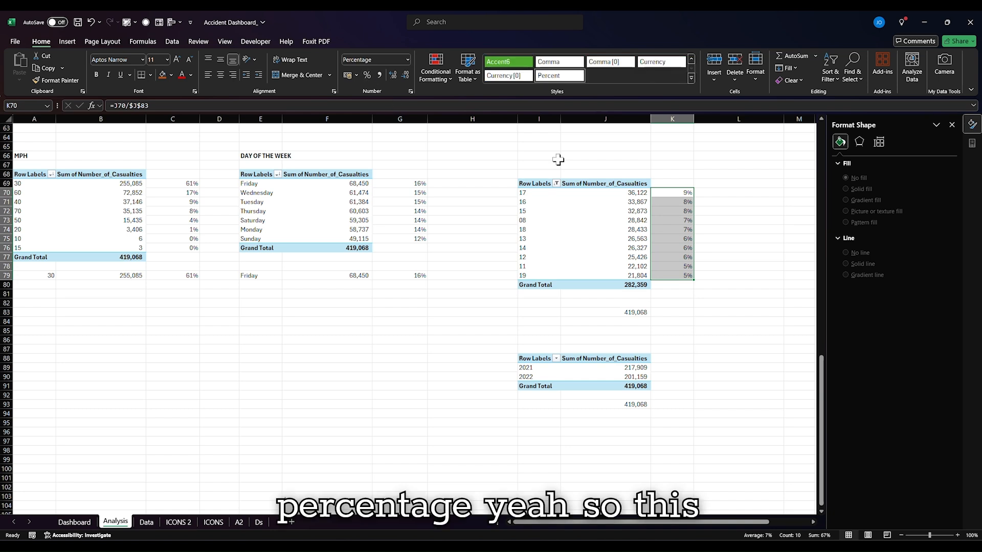
Start a cumulative percentage column by linking L70 to K70.
left_click(707, 190)
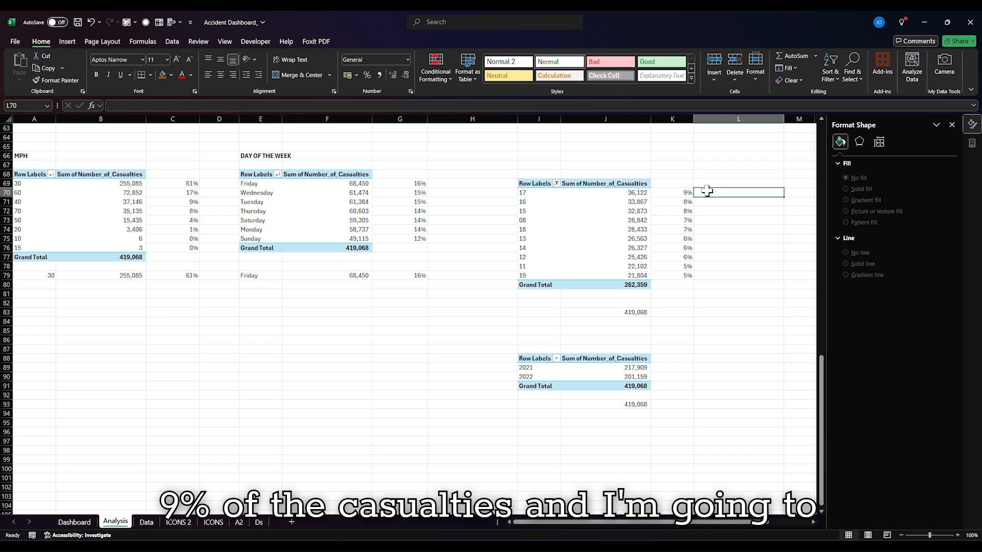
type("=")
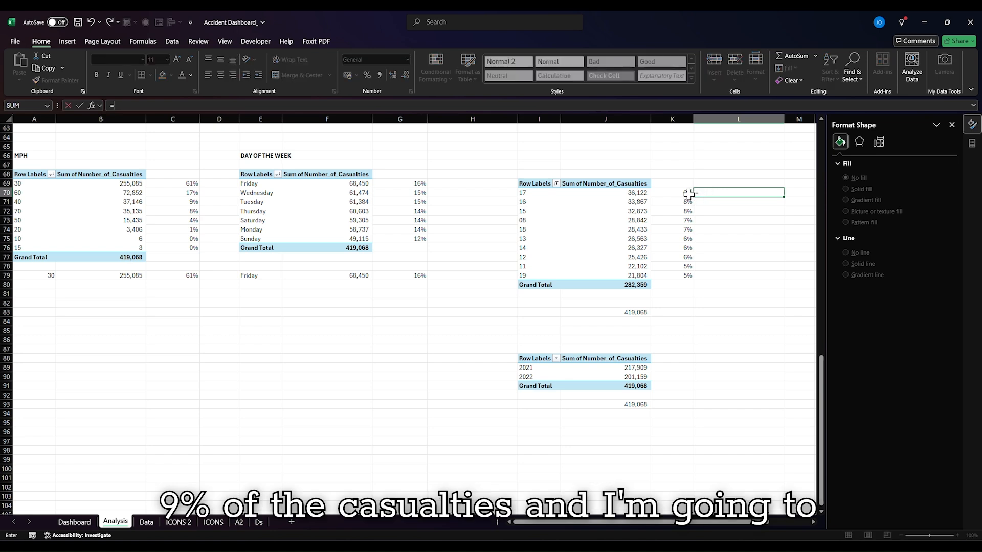
key("BackSpace")
type("=")
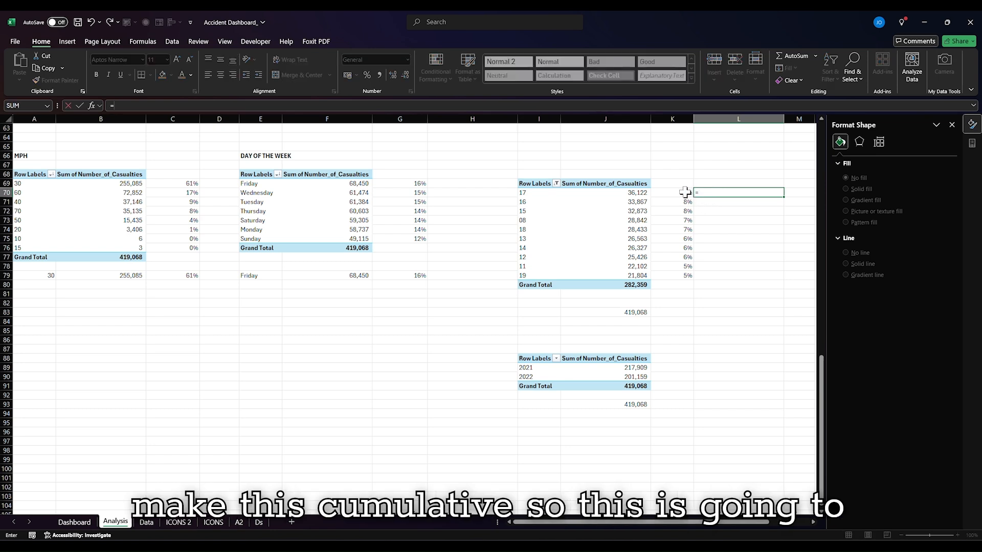
left_click(686, 192)
key("Return")
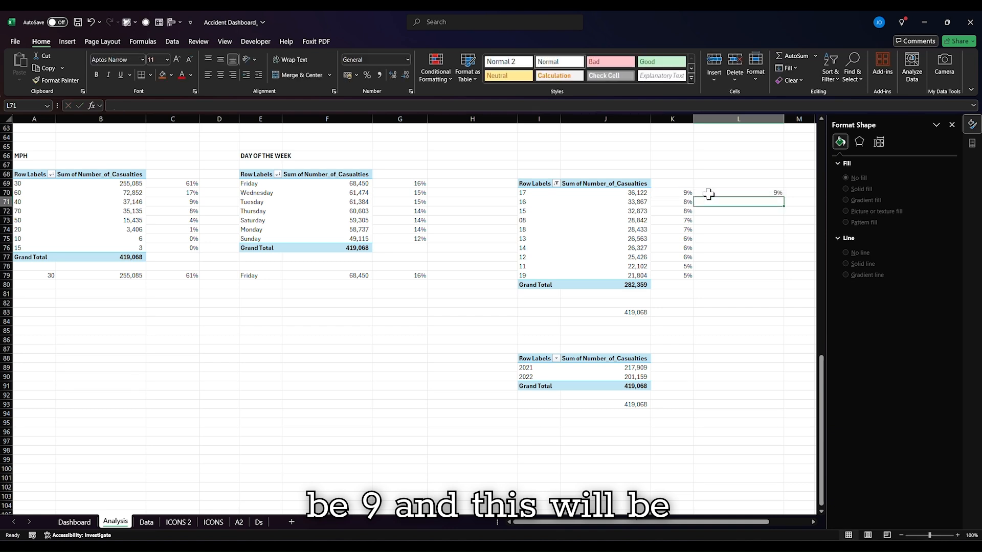
Try to build cumulative percentages with =K71+L70 in L71, filling L70:L71 down to L79, and check the resulting formulas.
type("=")
left_click(688, 202)
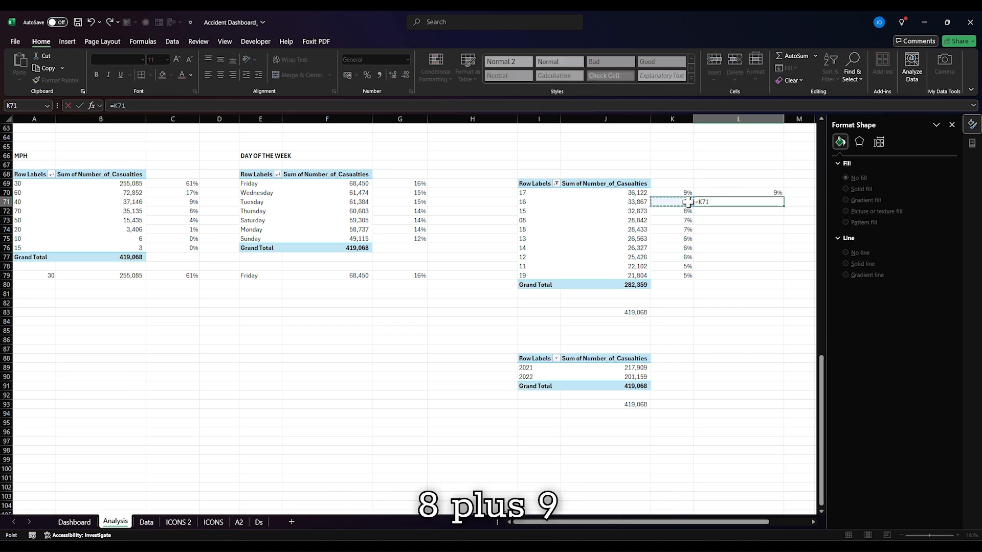
type("+")
left_click(752, 193)
key("Return")
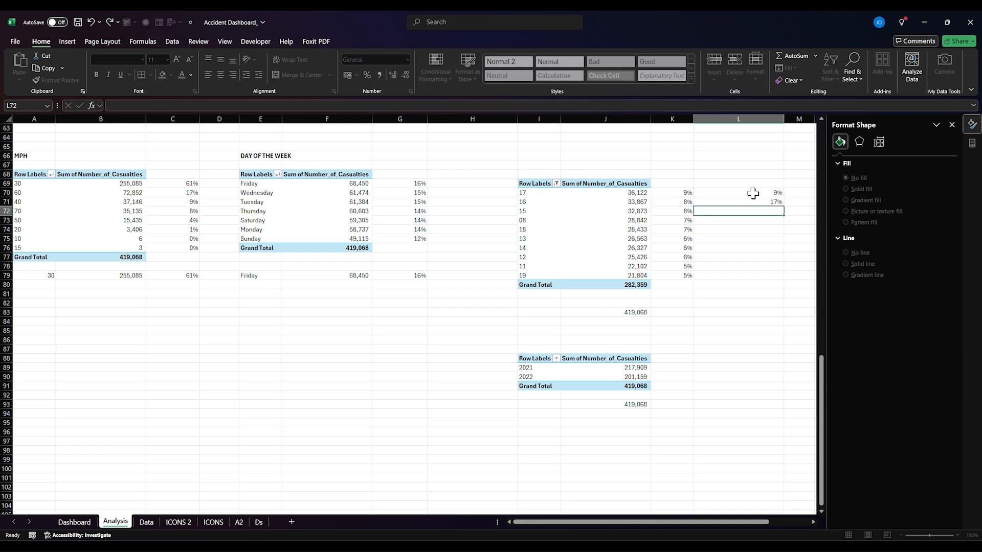
left_click_drag(752, 193, 784, 276)
left_click(764, 311)
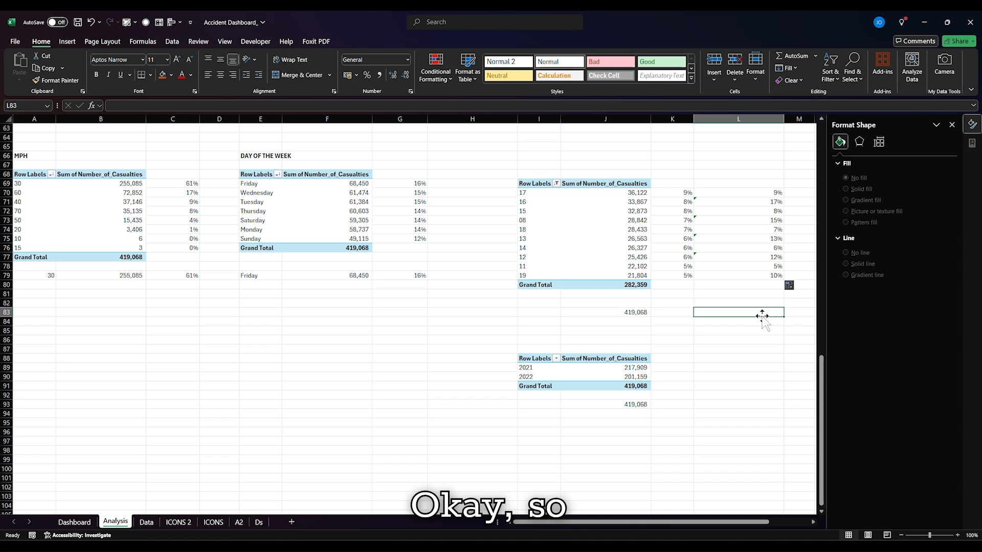
left_click(769, 202)
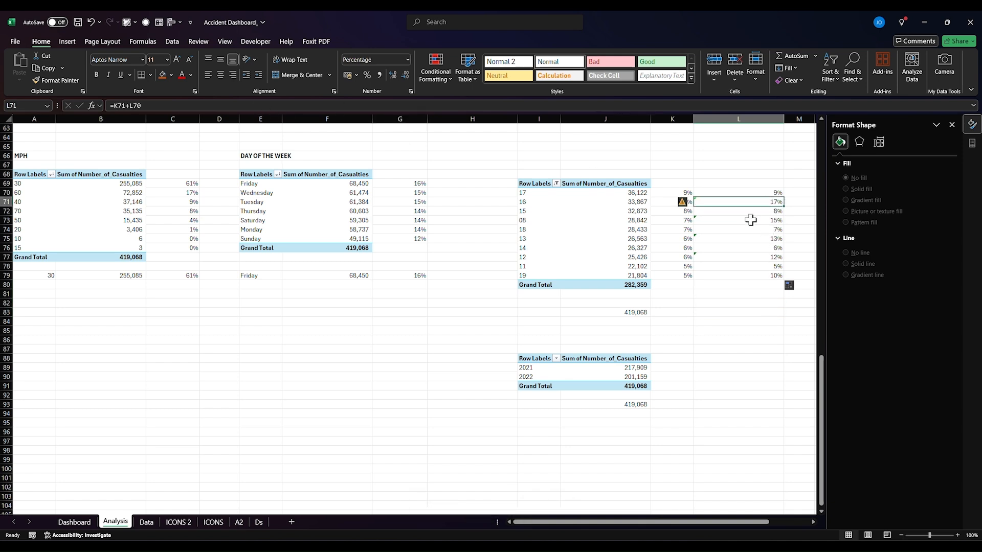
left_click(771, 214)
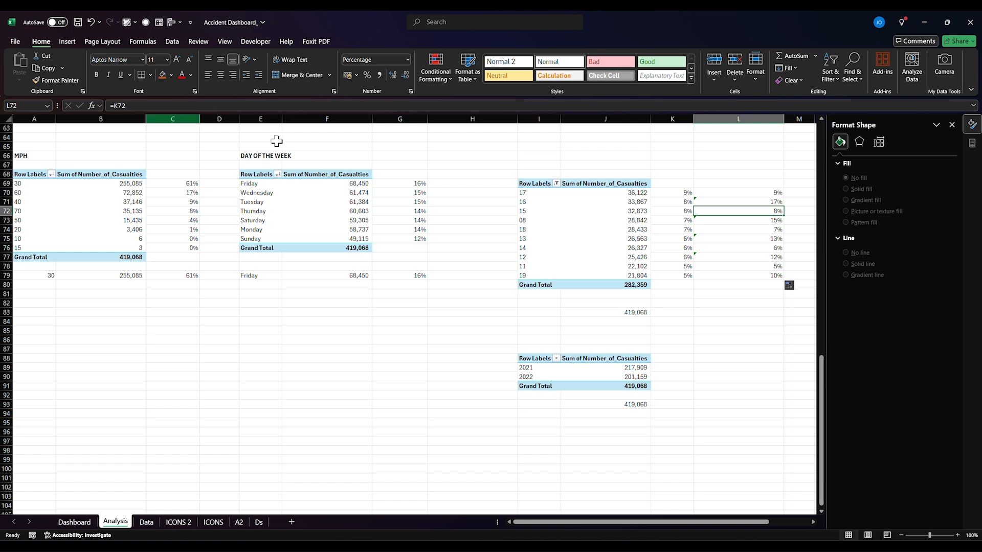
left_click(756, 201)
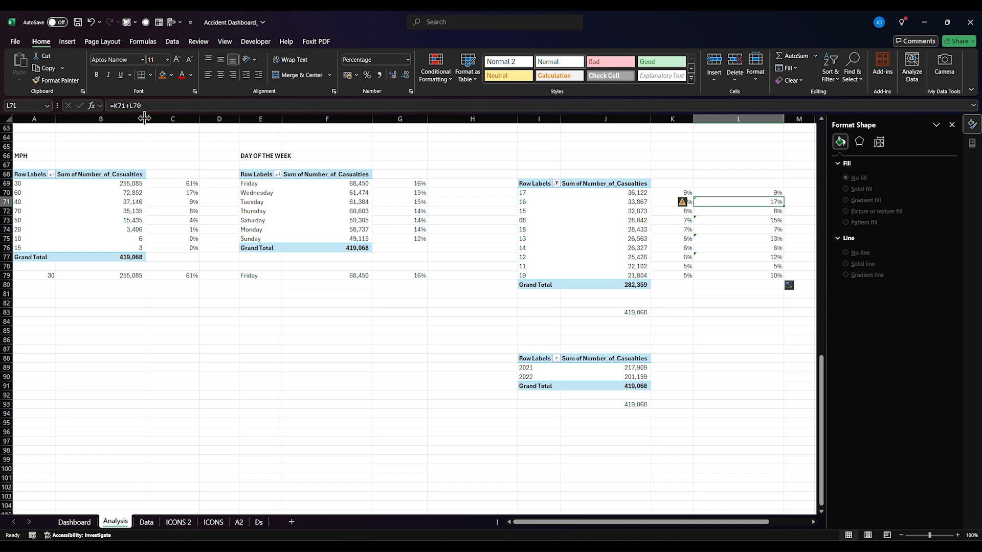
left_click(135, 106)
key("ctrl+Return")
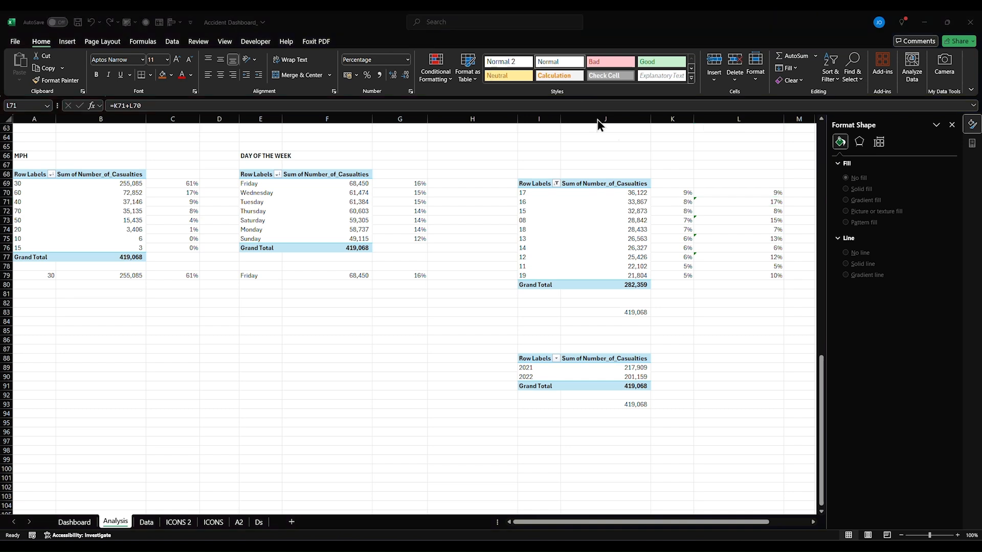
Enter the running total =L70+K71 in L71 and fill that single formula down to L79.
left_click(743, 208)
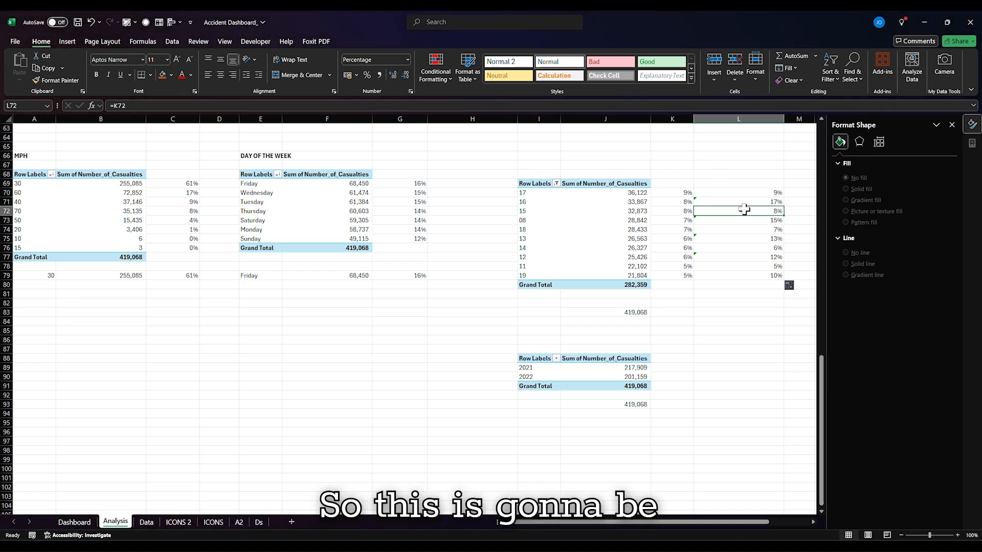
left_click(750, 201)
type("=")
left_click(764, 191)
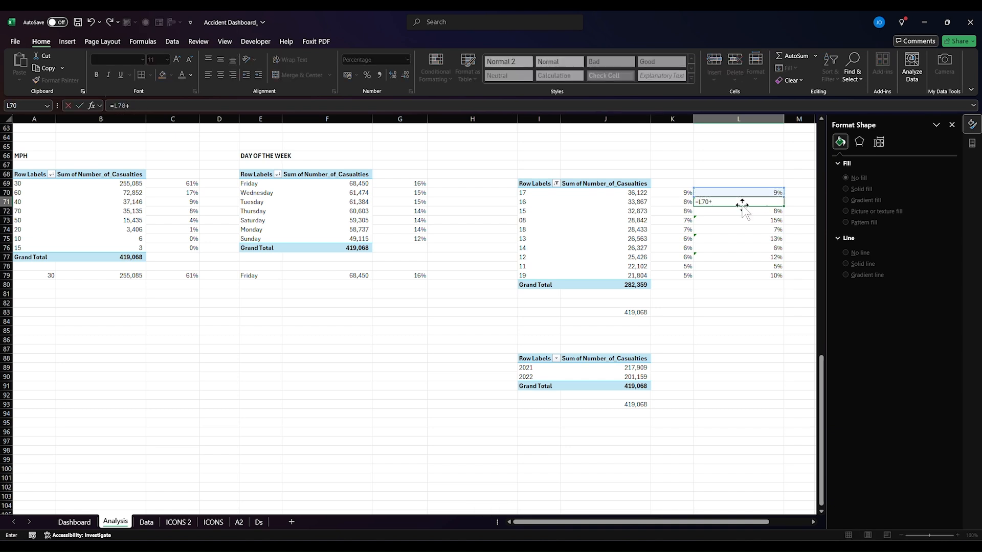
type("+")
left_click(690, 203)
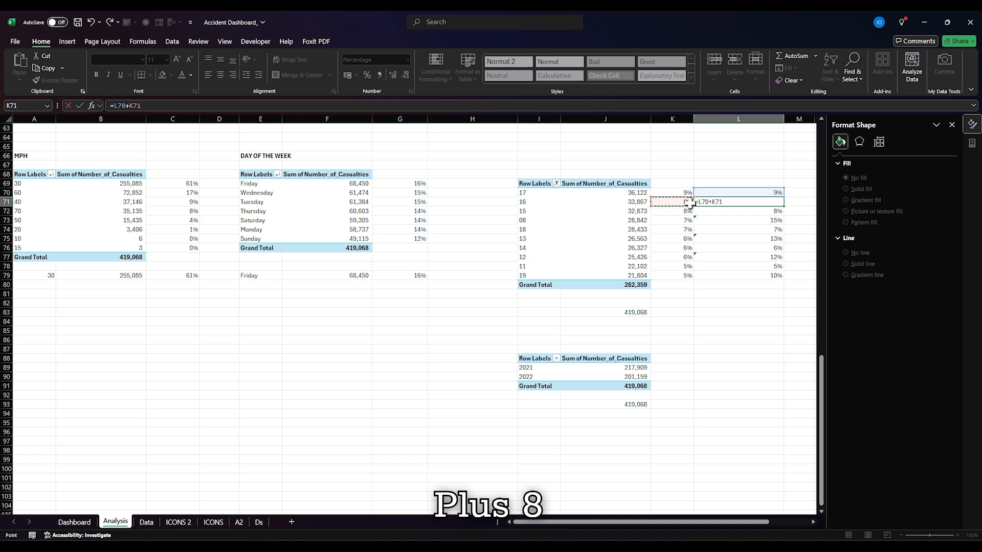
key("Return")
left_click(755, 201)
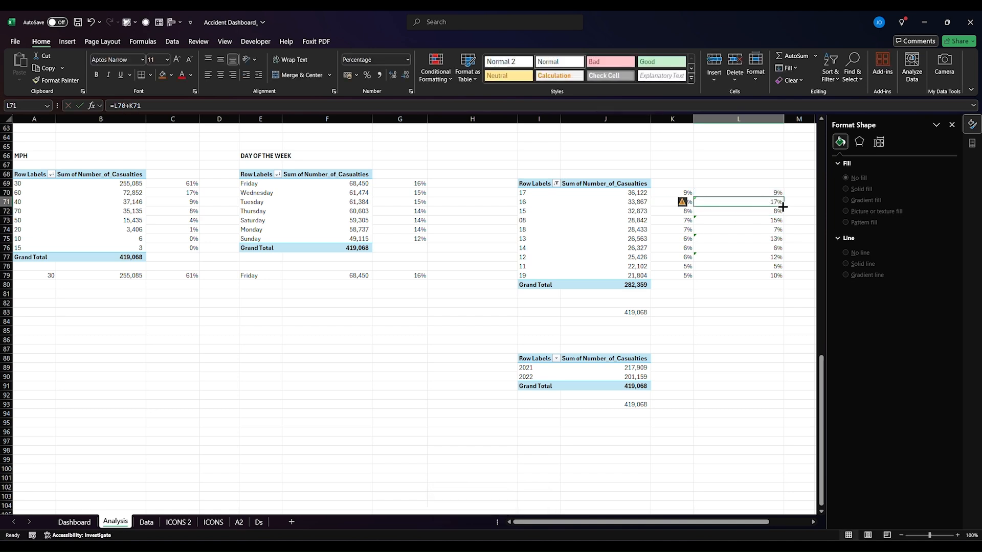
left_click_drag(786, 207, 783, 277)
left_click(782, 302)
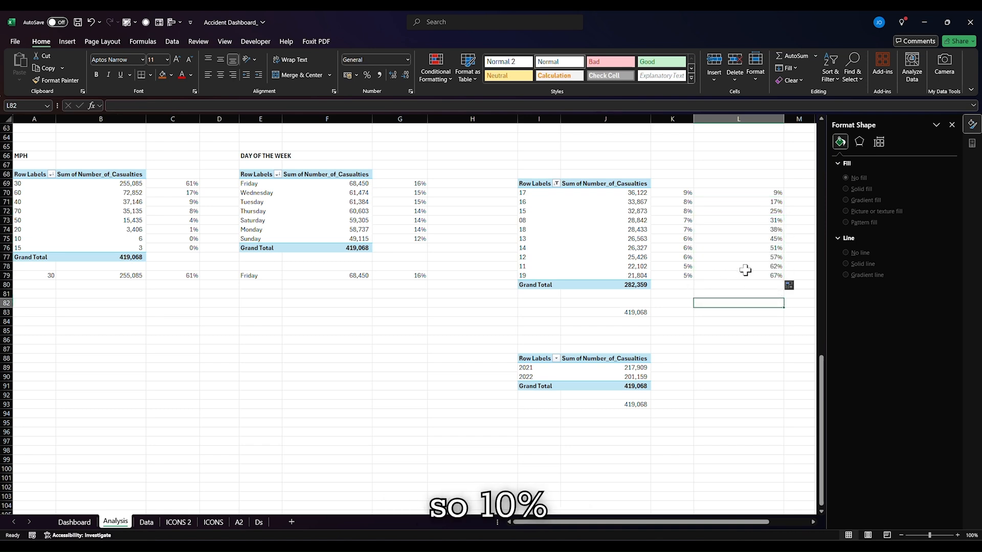
Review the cumulative percentages and highlight cell L72 for hour 15 with a dark orange fill.
left_click(760, 276)
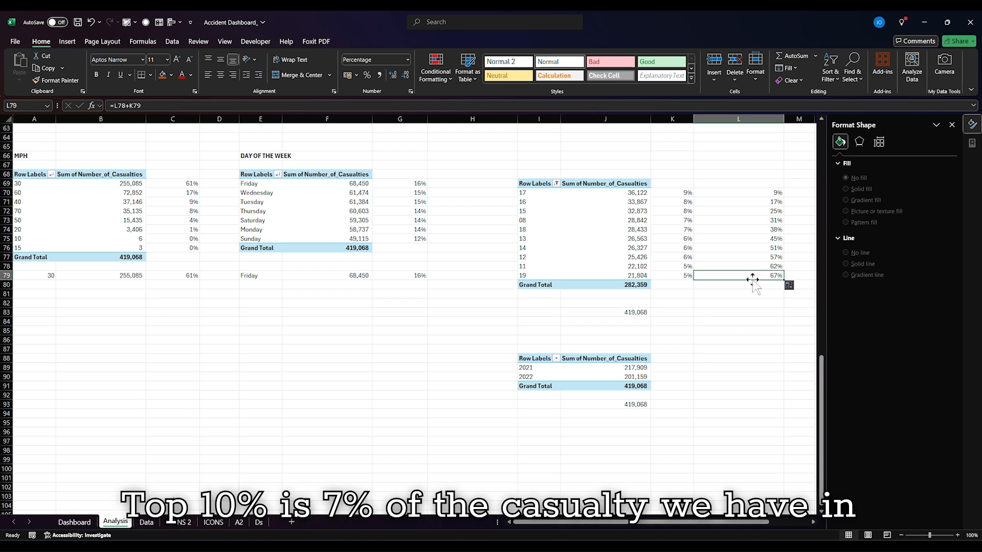
left_click(764, 201)
left_click(759, 214)
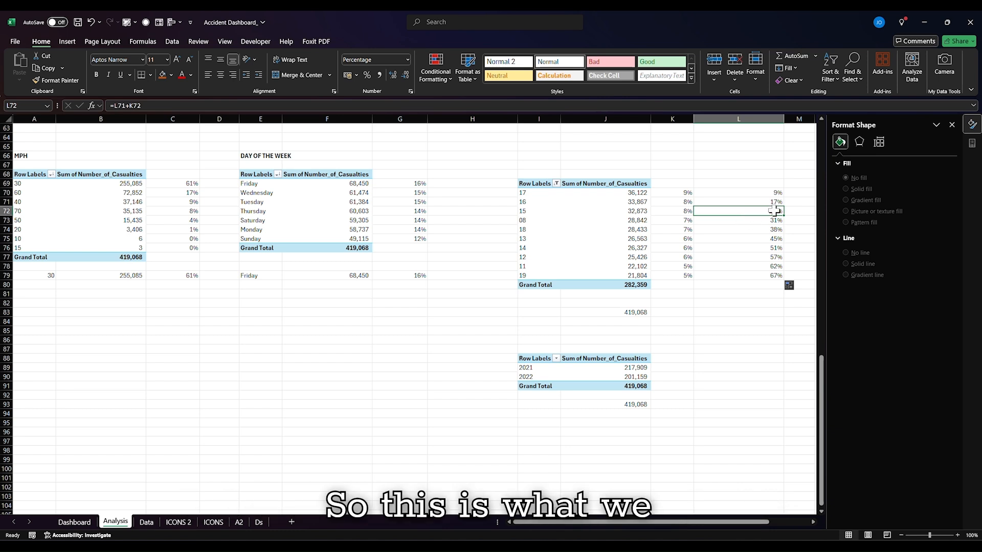
left_click(159, 78)
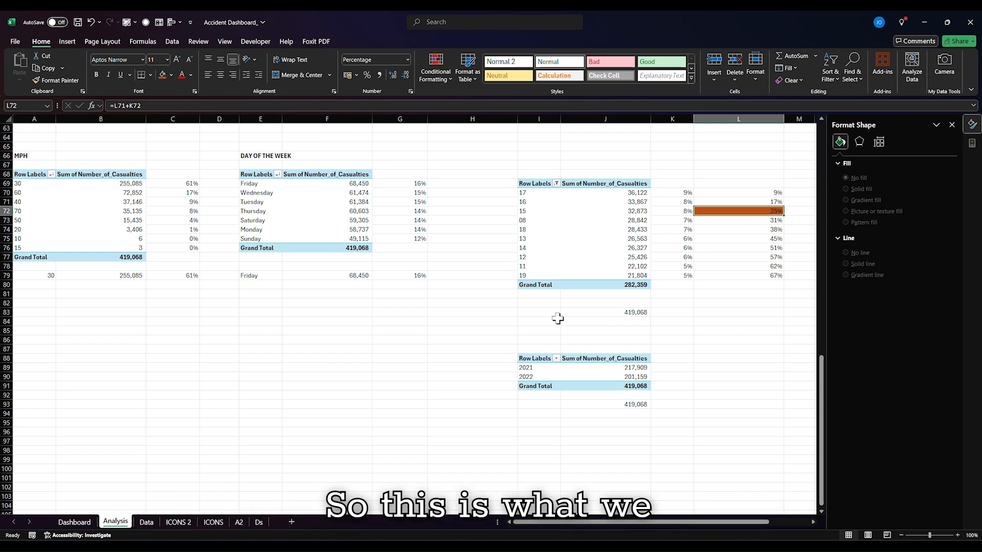
left_click(600, 313)
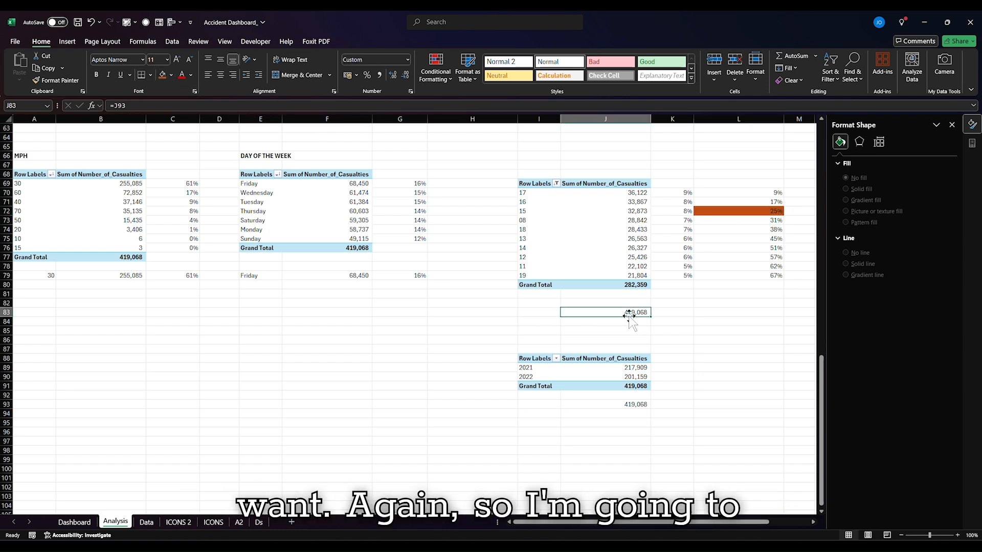
left_click(736, 316)
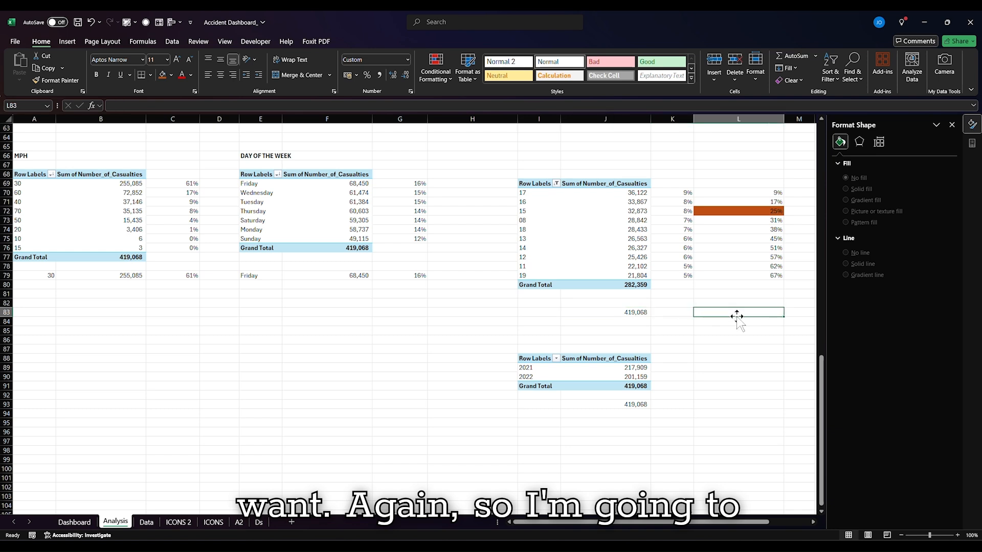
Move the year pivot table and the linked total below it from column I to the range F88:G93.
left_click(522, 211)
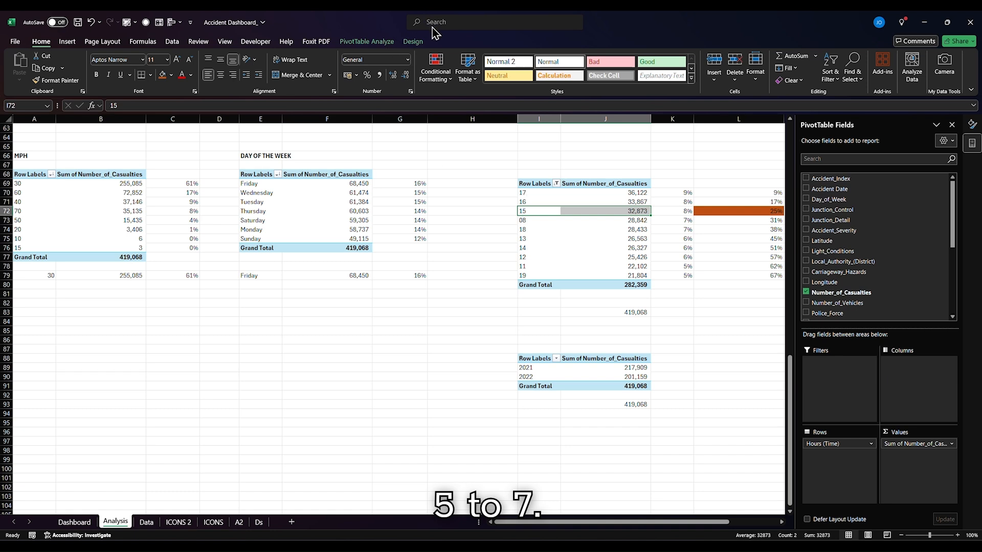
key("alt+Tab")
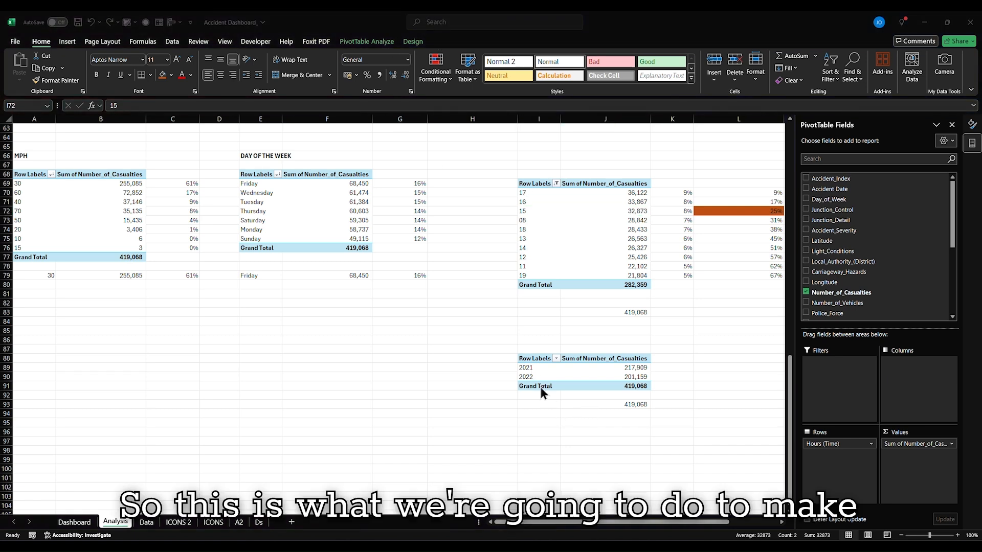
key("alt+Tab")
left_click_drag(532, 358, 415, 402)
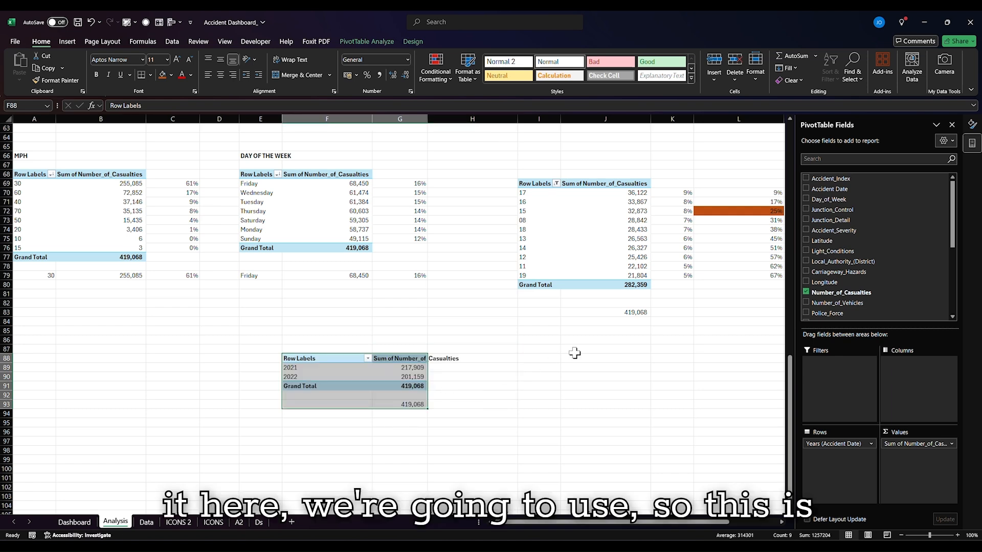
Move the linked grand total from J83 up to J82 and make it bold.
left_click(615, 333)
left_click(631, 313)
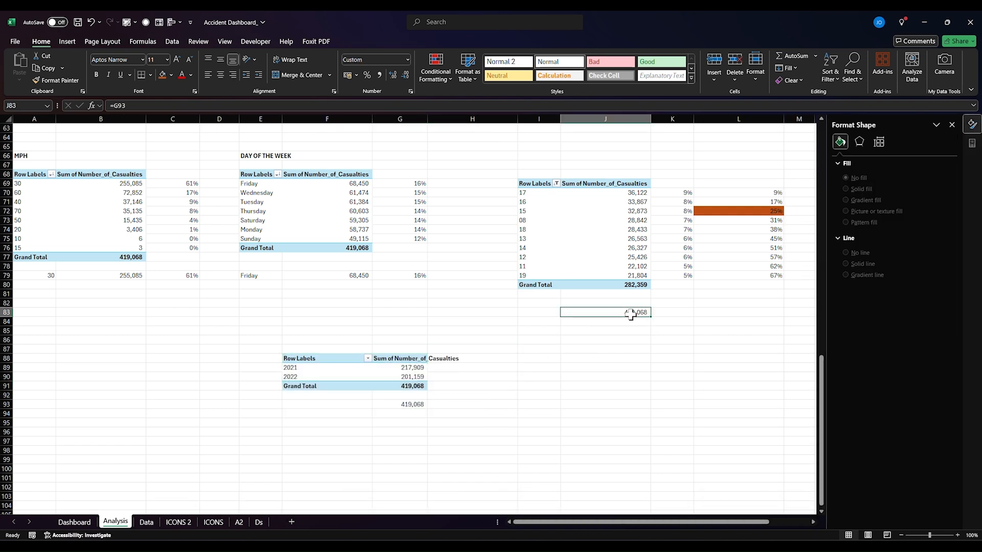
left_click_drag(618, 317, 597, 305)
Enter the heading "Look Up Value" in I84, with the labels "min" in I85 and "Max" in J85.
left_click(532, 322)
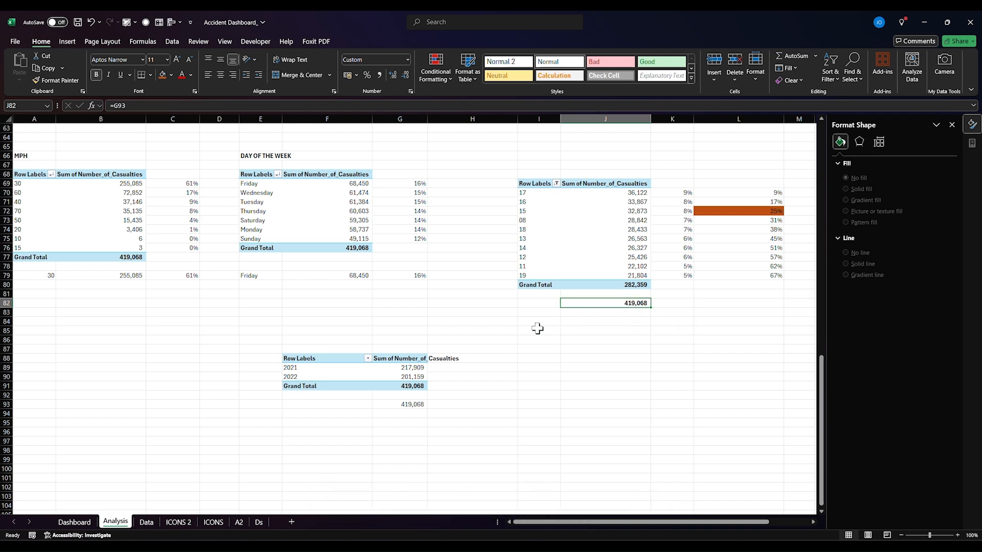
type("Look Up V")
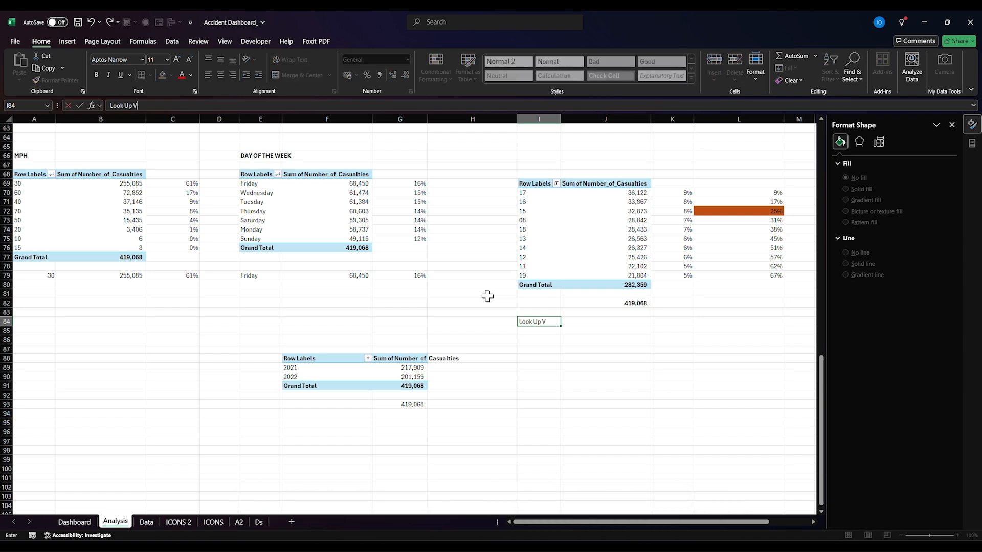
type("alue")
key("Return")
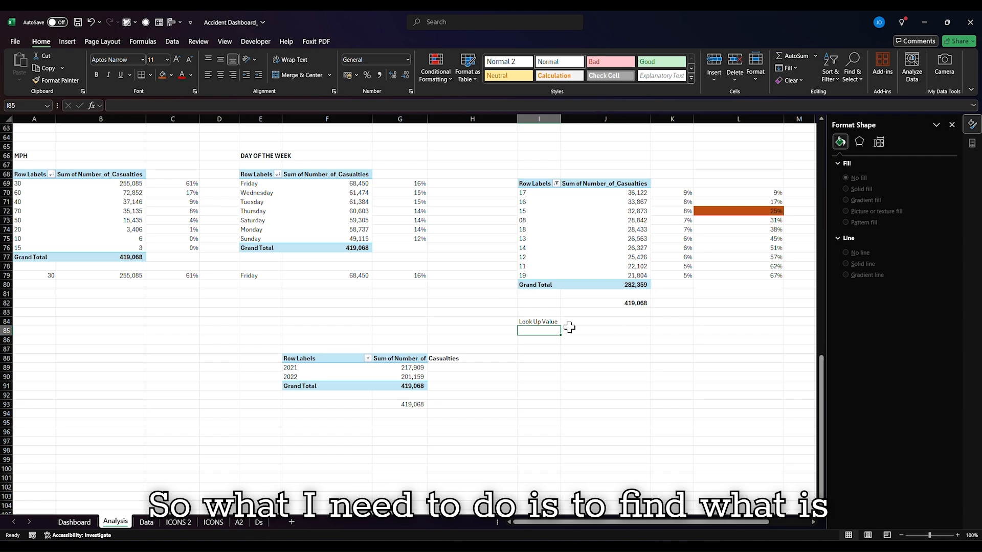
type("min")
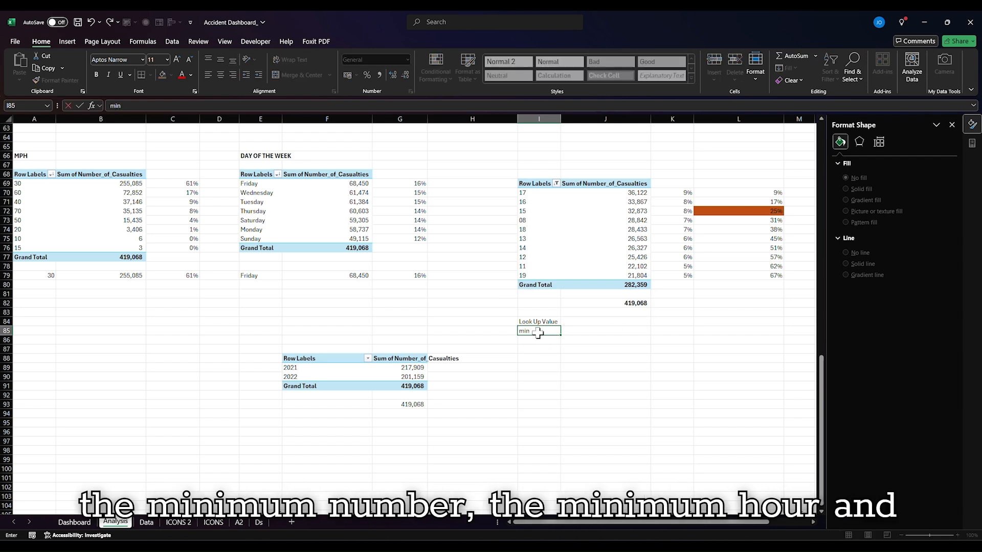
key("Tab")
type("Ma")
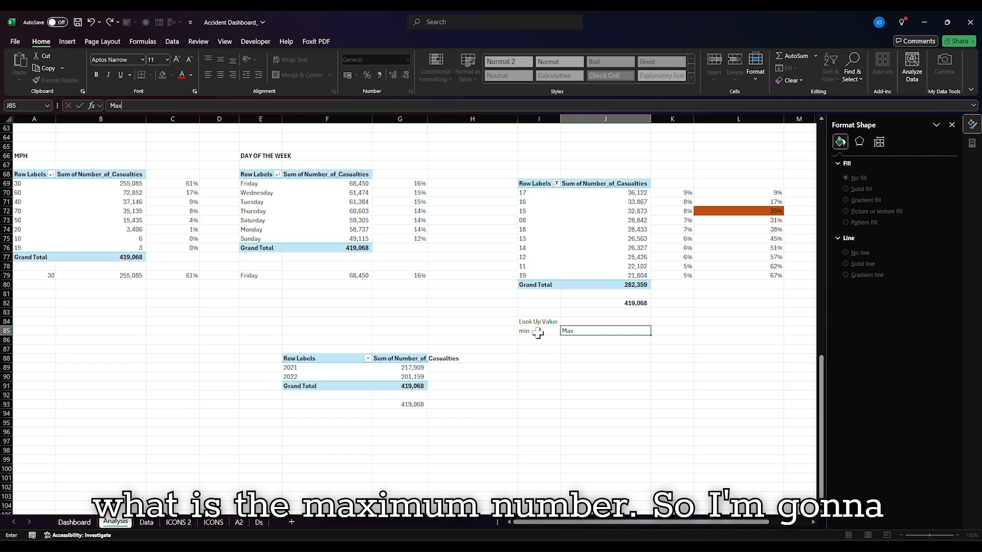
key("Return")
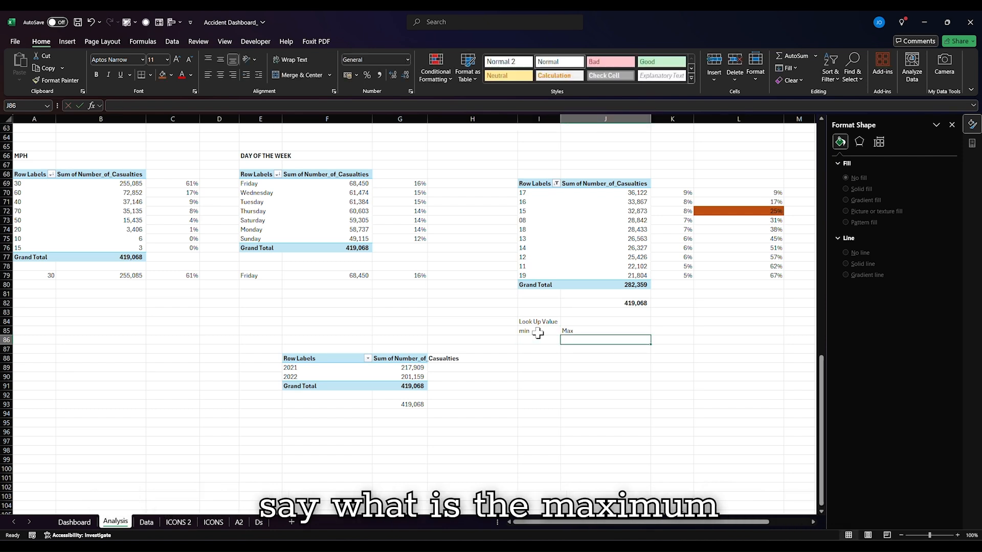
Calculate the maximum of the hourly casualties J70:J79 in J86 and their minimum in I86.
type("=MAX(")
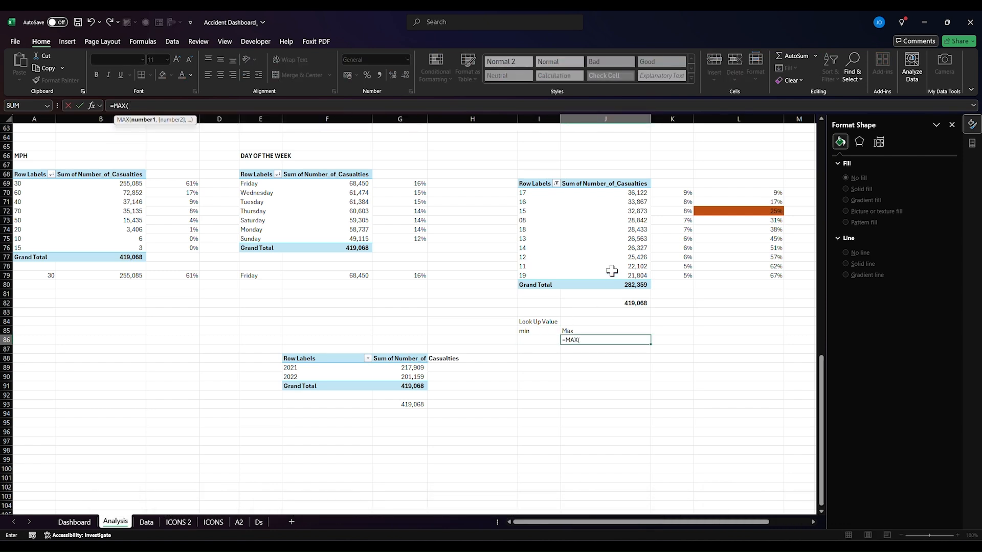
left_click_drag(637, 193, 637, 279)
key("Return")
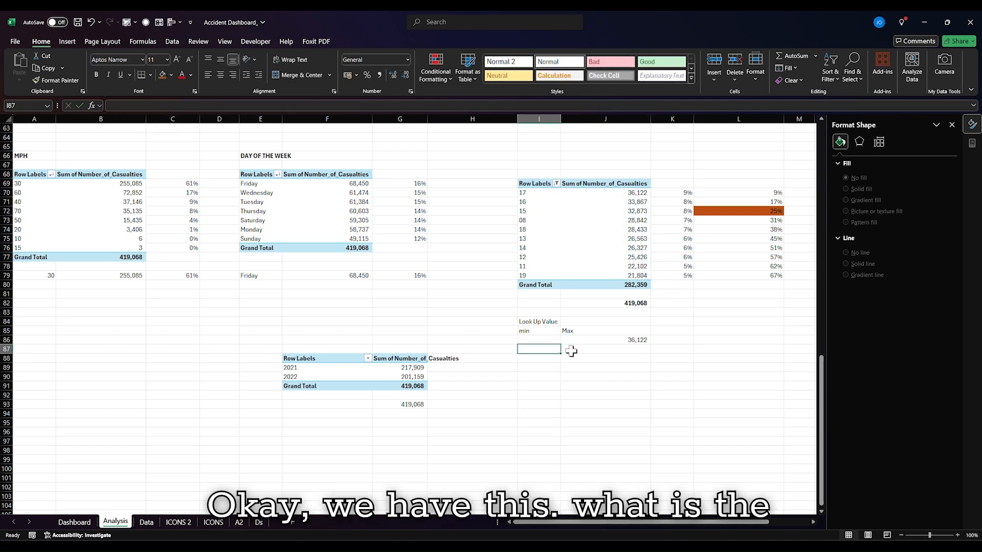
left_click(610, 340)
left_click(531, 339)
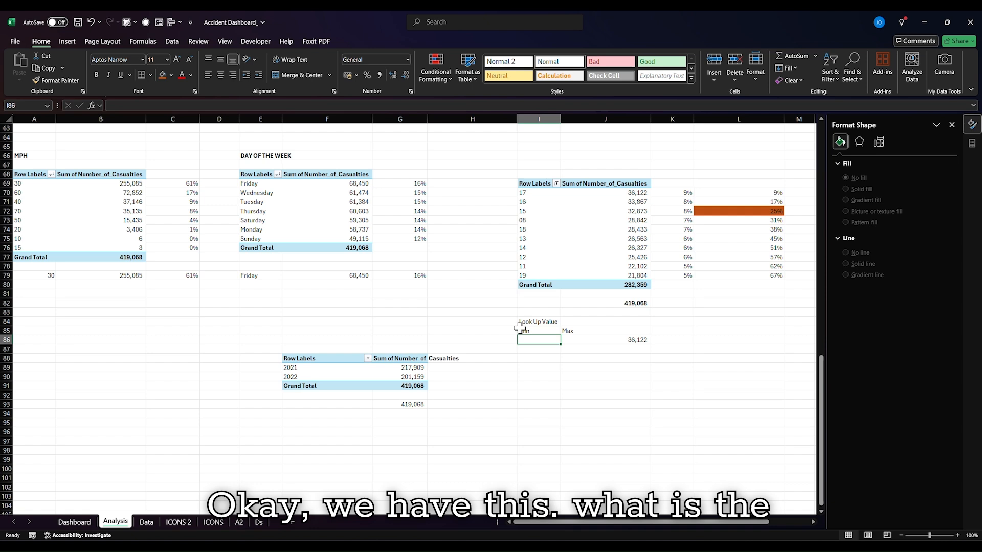
type("=MIN(")
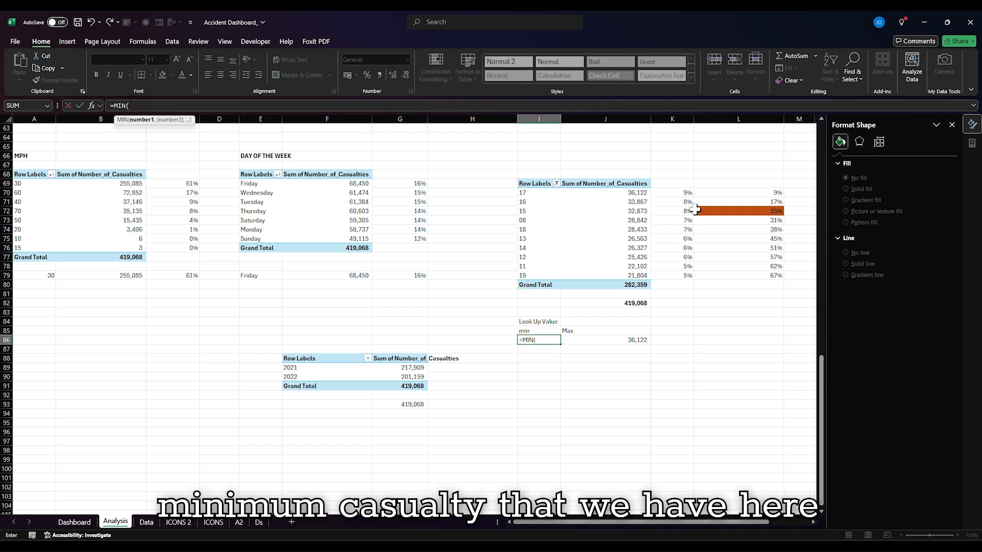
left_click_drag(649, 194, 626, 273)
key("Return")
Enter "3hrs" in J84 beside the Look Up Value heading and make it bold.
left_click(618, 350)
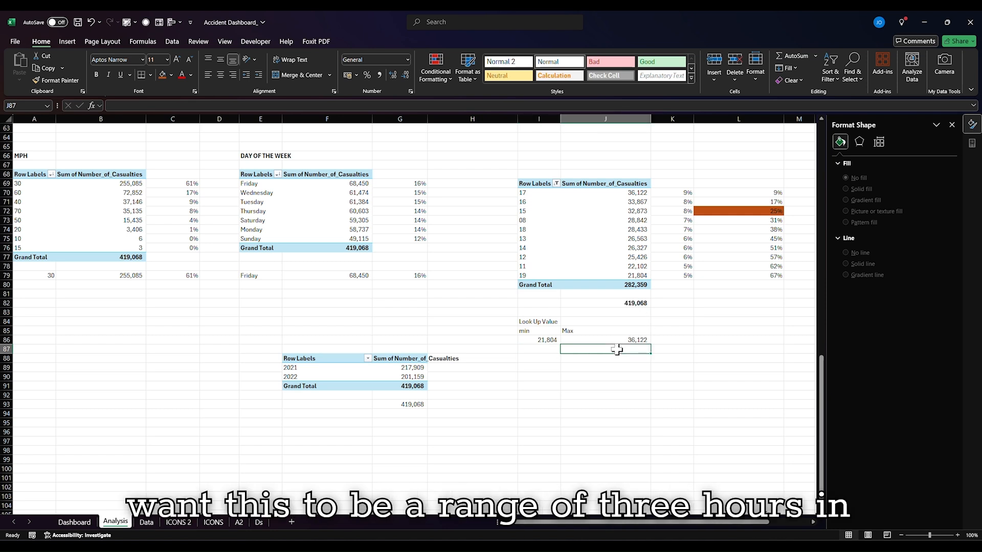
left_click(590, 323)
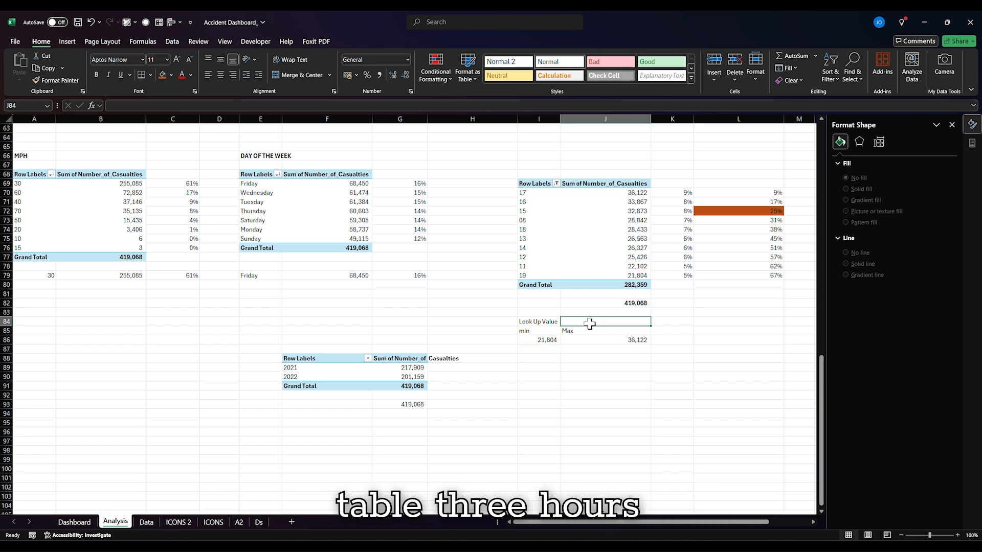
type("3hrs")
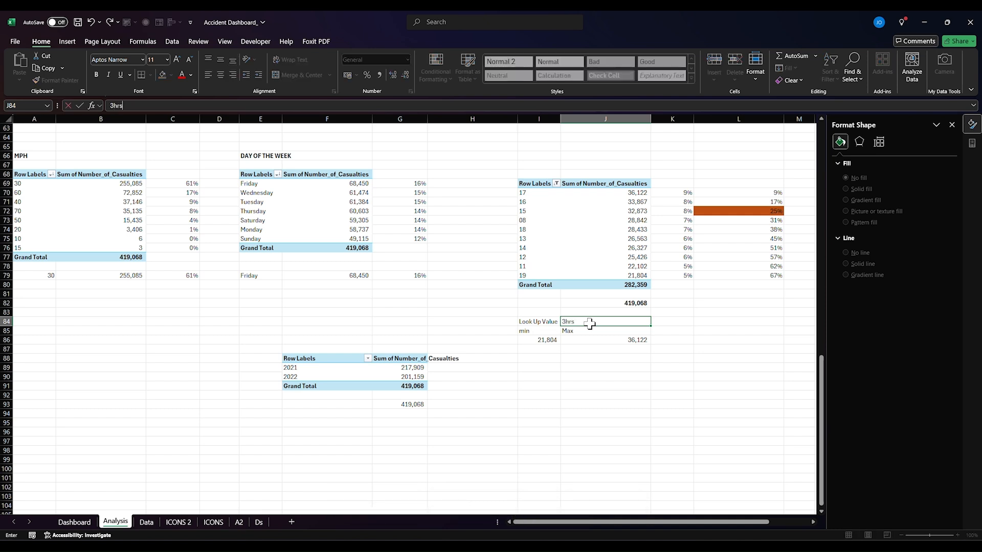
key("Return")
left_click(590, 323)
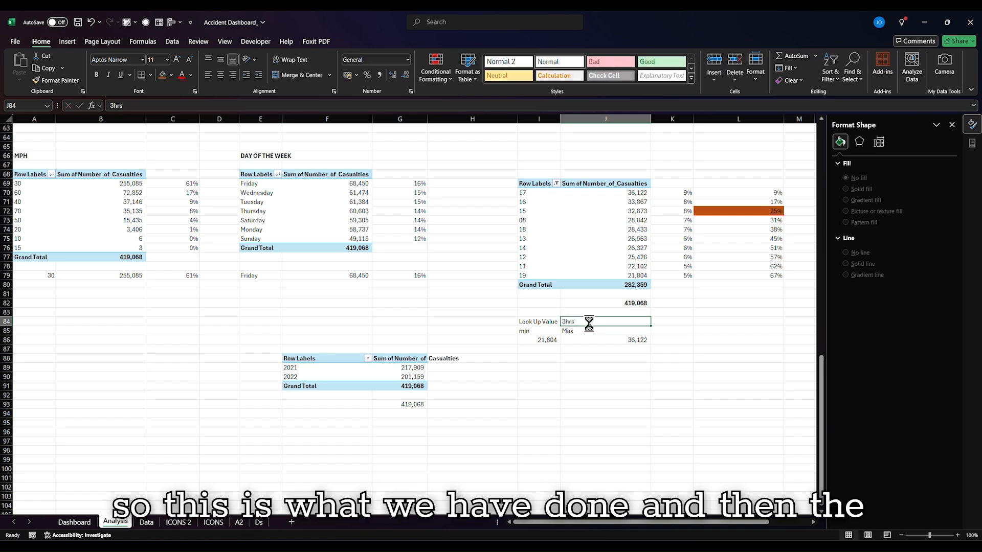
Add up the top three hours' percentages in K86 with =SUM(K70:K72) and make the result bold.
left_click(657, 338)
type("=SUM(")
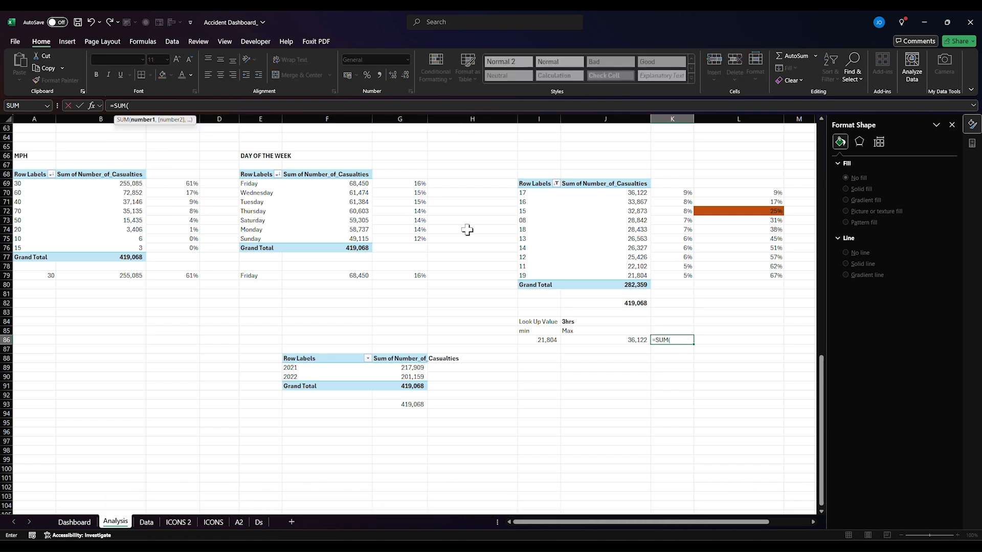
left_click_drag(677, 194, 678, 215)
key("Return")
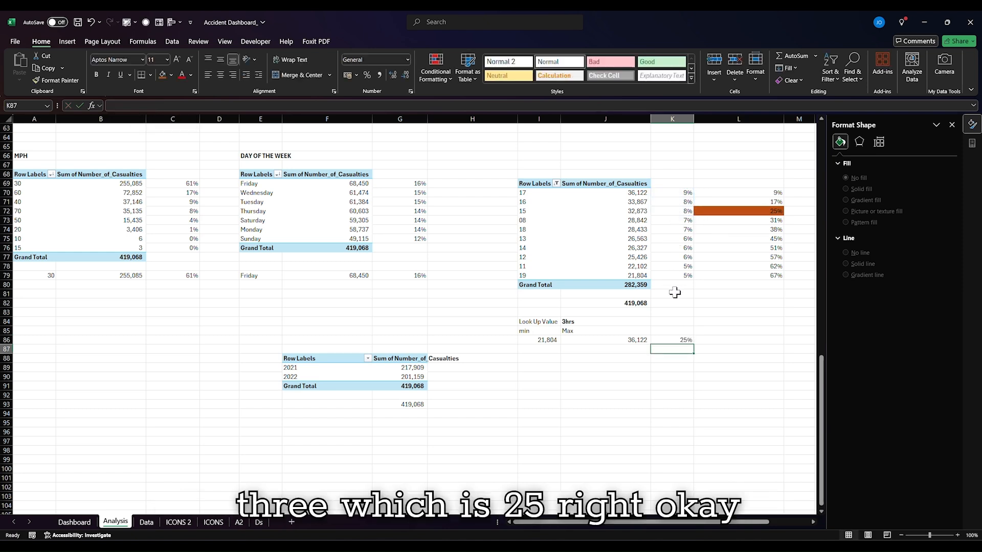
left_click(678, 339)
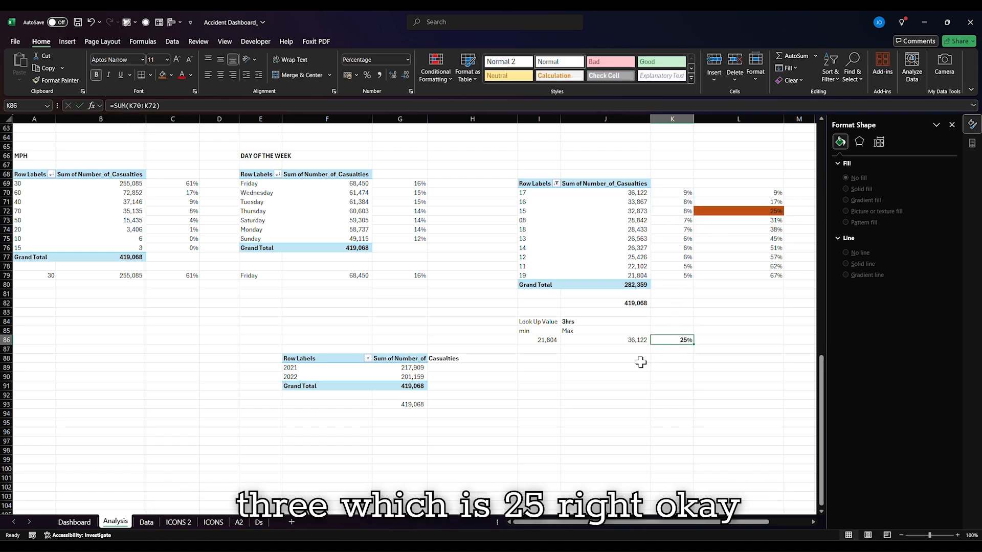
left_click(537, 356)
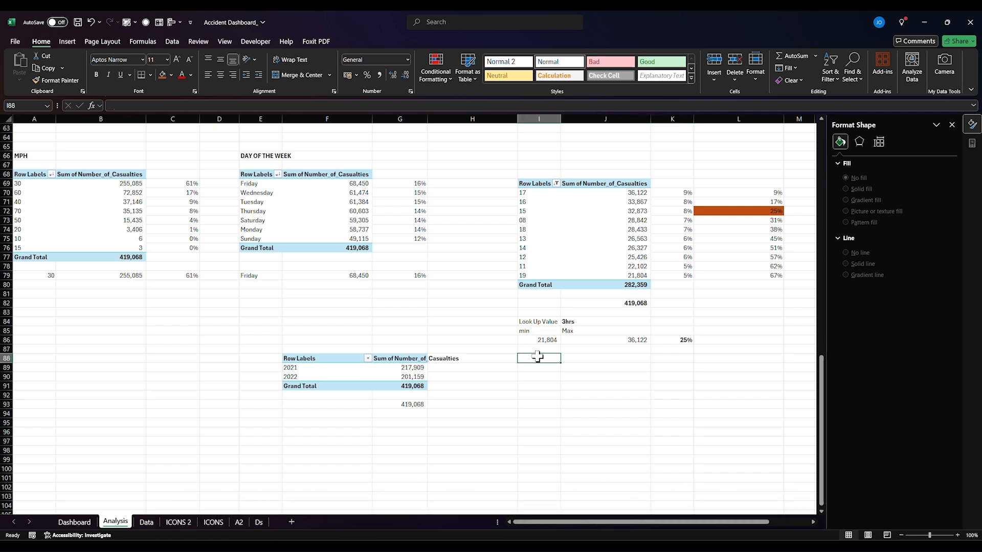
type("=XIRR(")
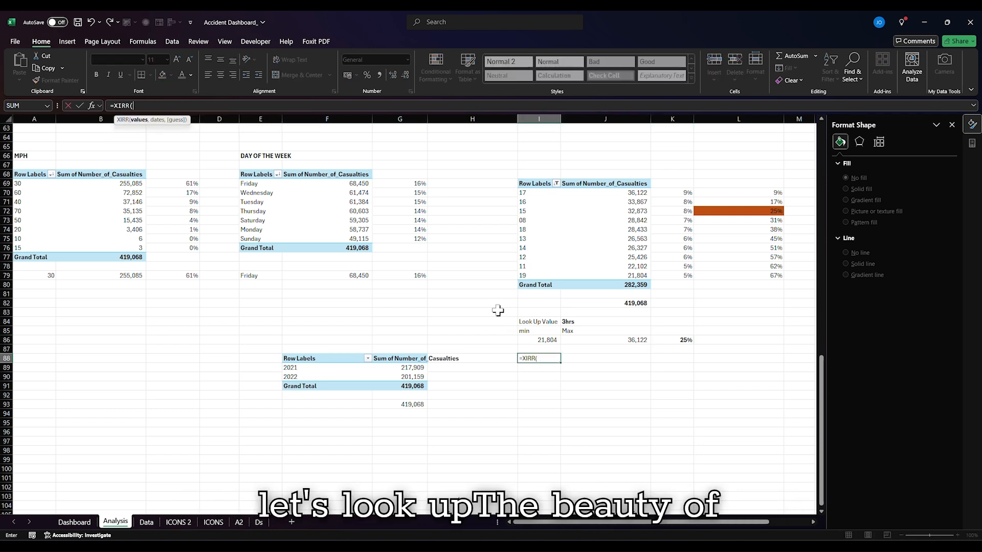
key("ctrl+a")
key("Escape")
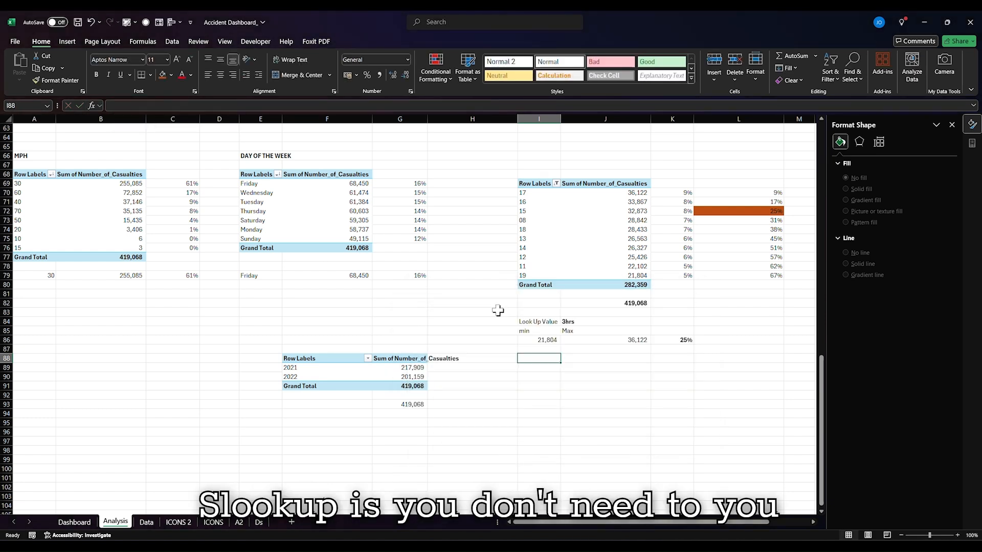
Start an XLOOKUP formula in I88 with the minimum cell as the absolute lookup value $I$86.
type("=c")
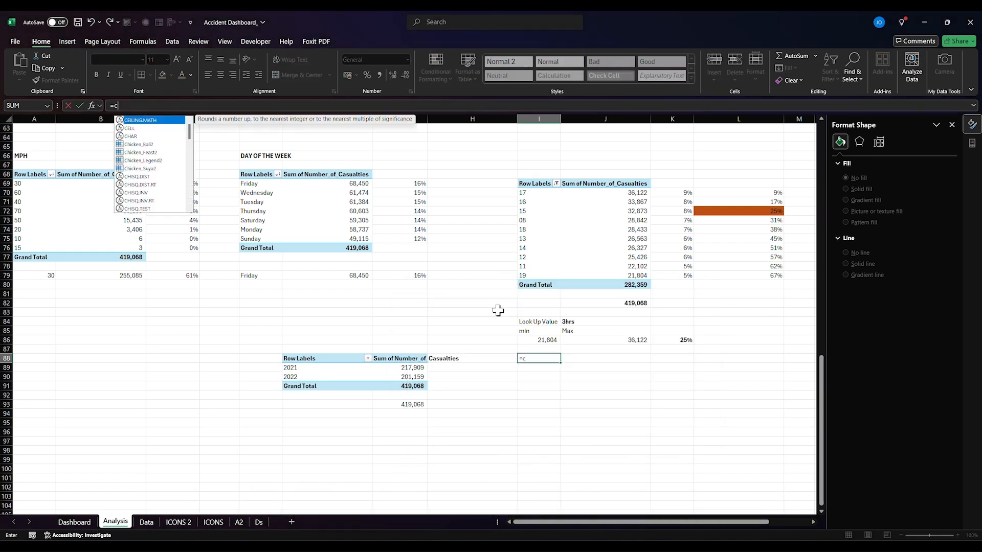
key("BackSpace")
type("XLOOKUP(")
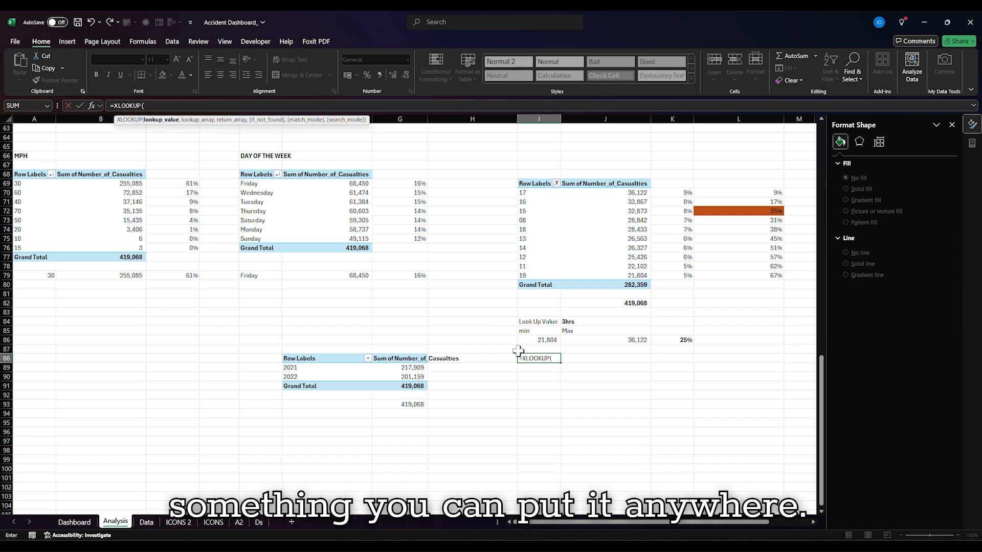
left_click(543, 341)
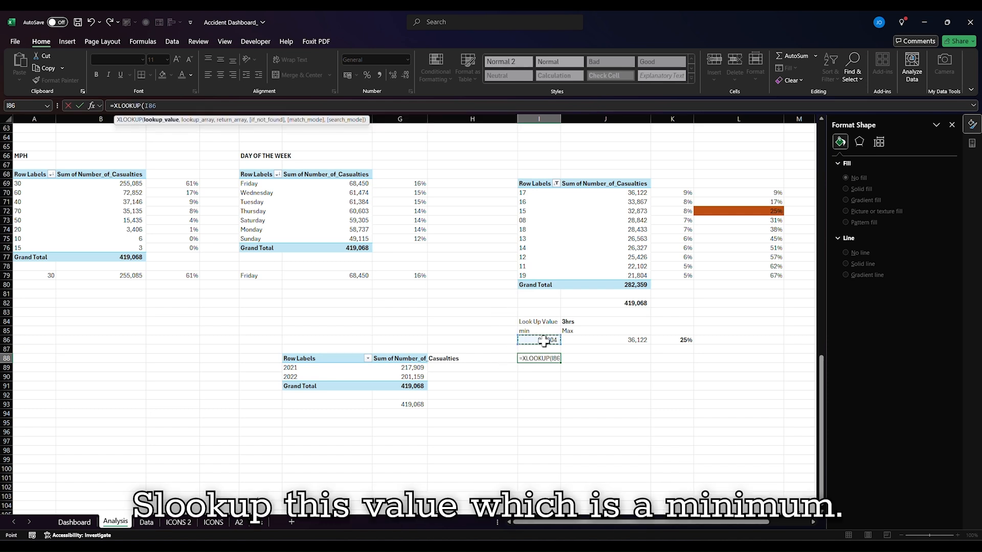
key("F4")
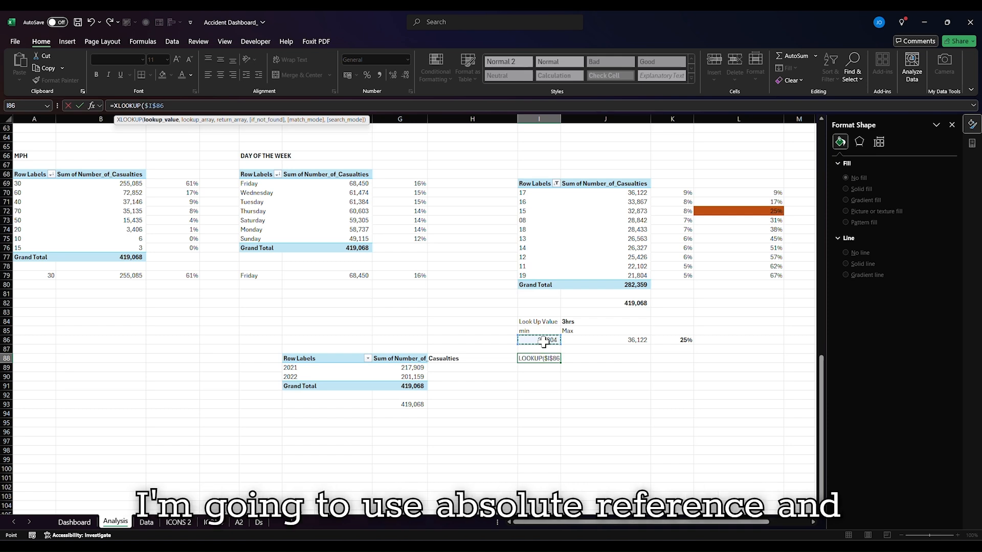
type(",")
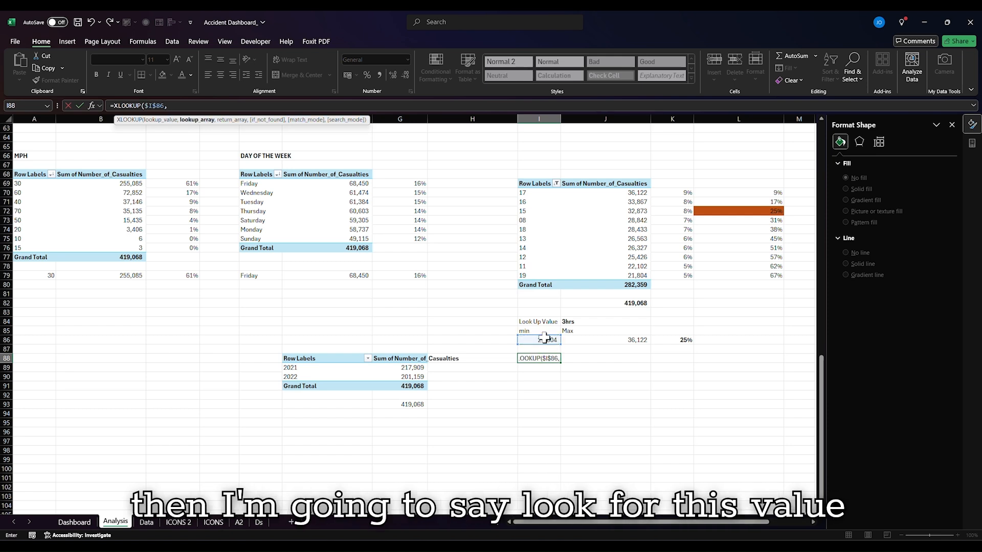
Complete the XLOOKUP in I88 with lookup array $J$70:$J$72 and return array $I$70:$I$72, both as absolute references.
left_click_drag(627, 193, 637, 273)
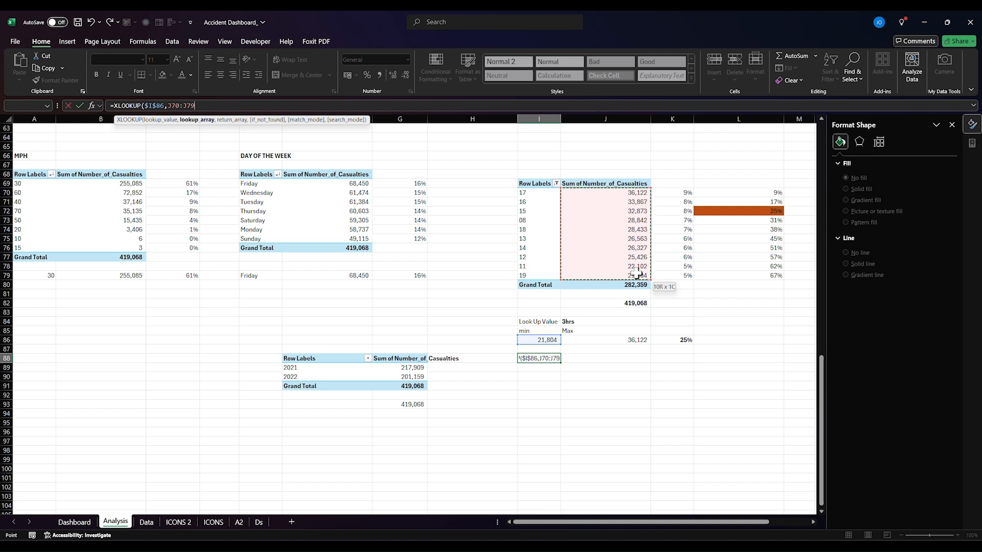
left_click_drag(637, 273, 640, 211)
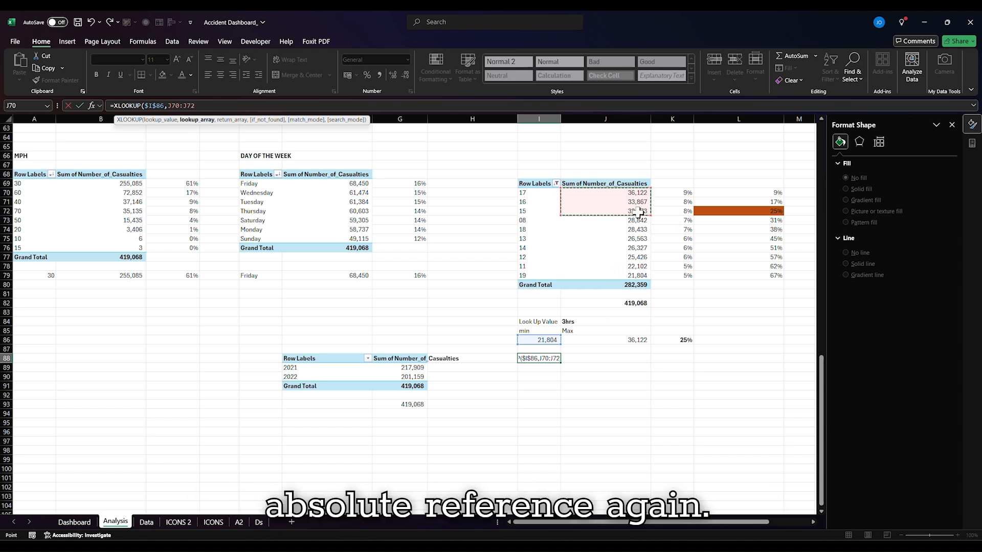
key("F3")
key("Escape")
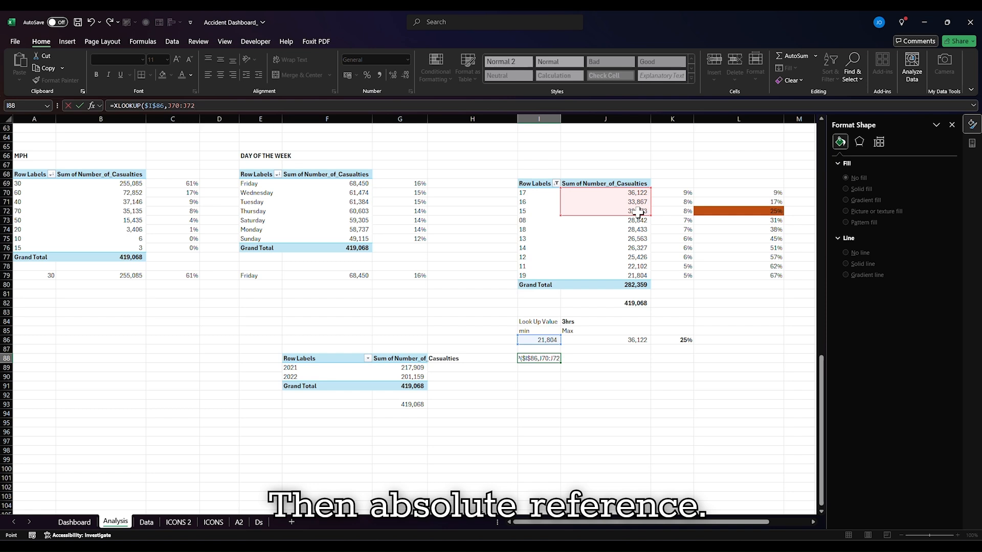
left_click_drag(206, 106, 167, 106)
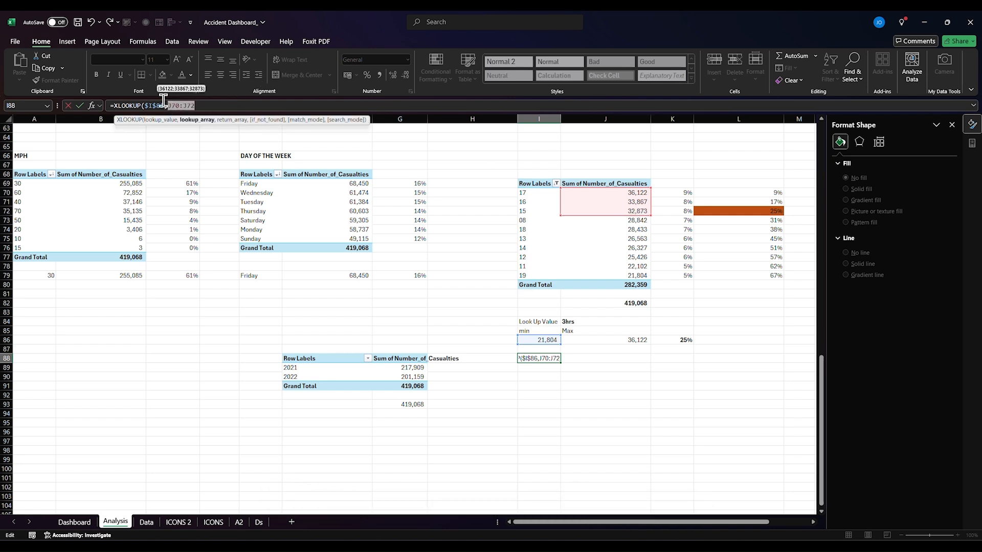
key("F4")
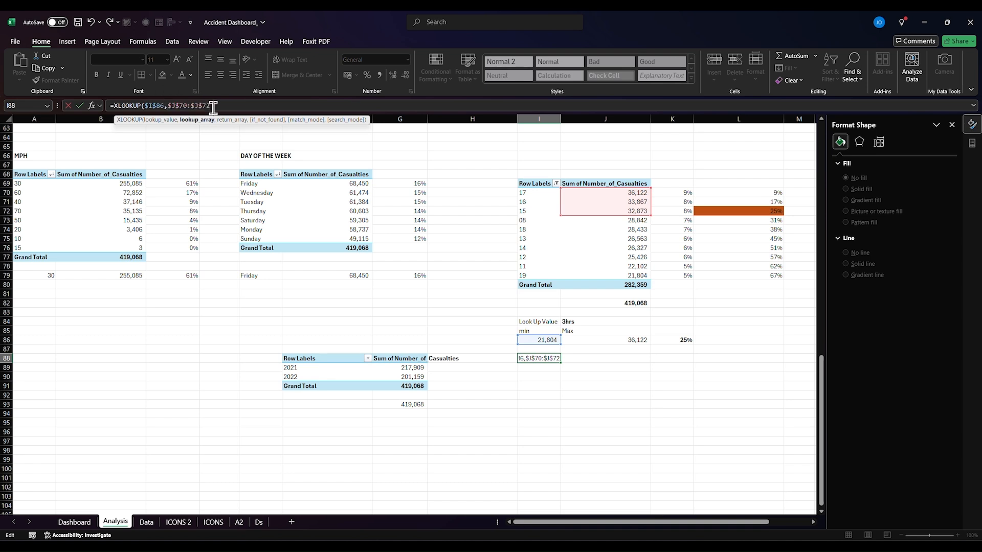
type(",")
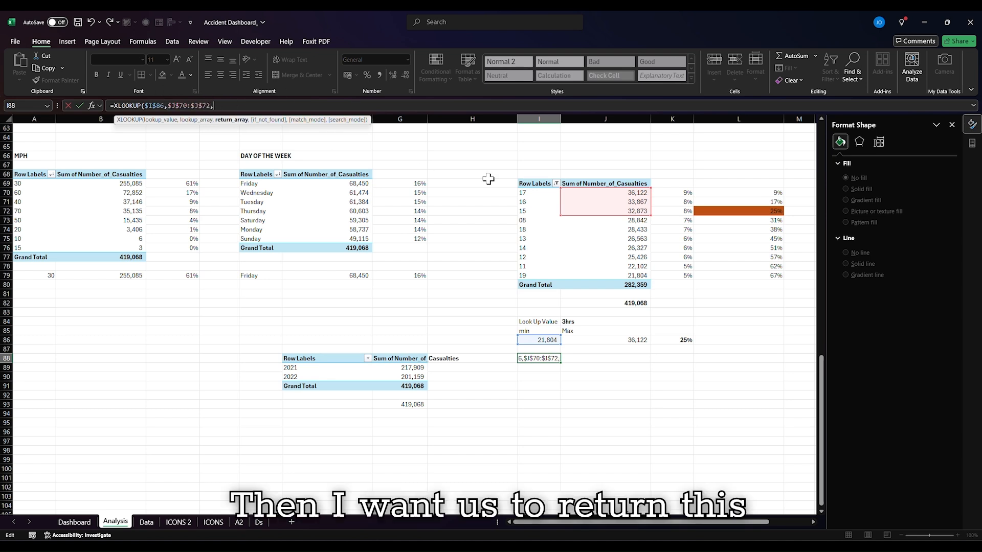
left_click_drag(523, 193, 534, 209)
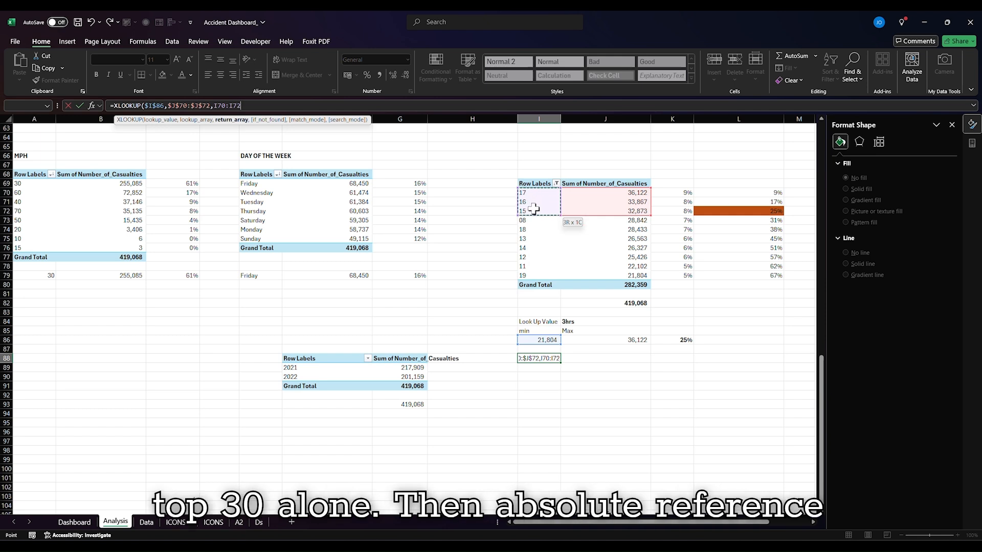
key("F4")
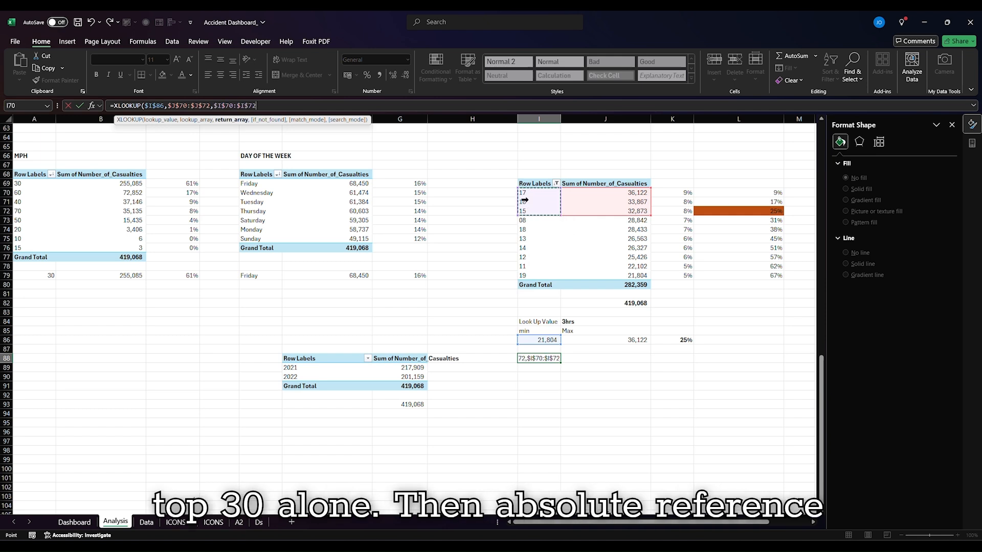
key("Return")
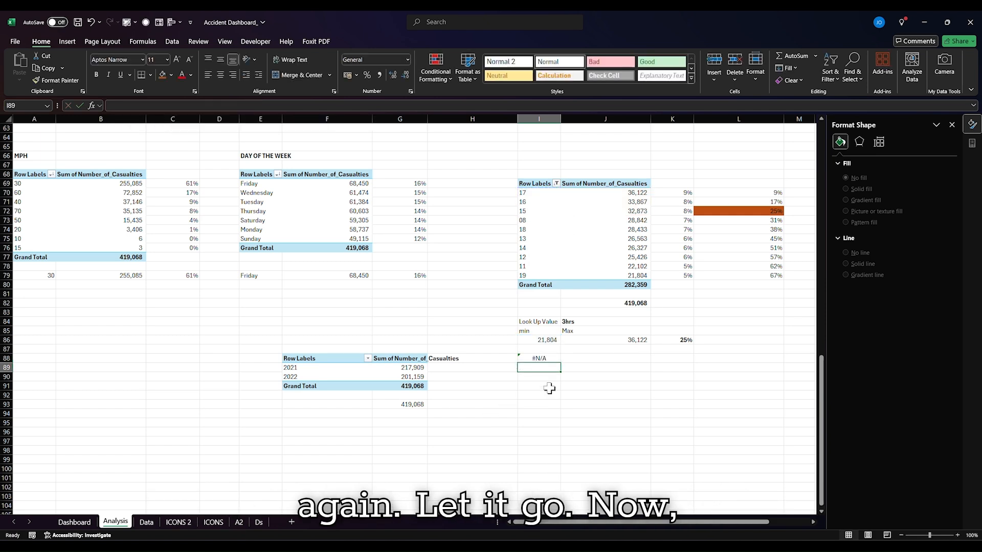
Shorten the range of the MIN formula in I86 to J70:J72 so it covers only the top three hours.
left_click(546, 357)
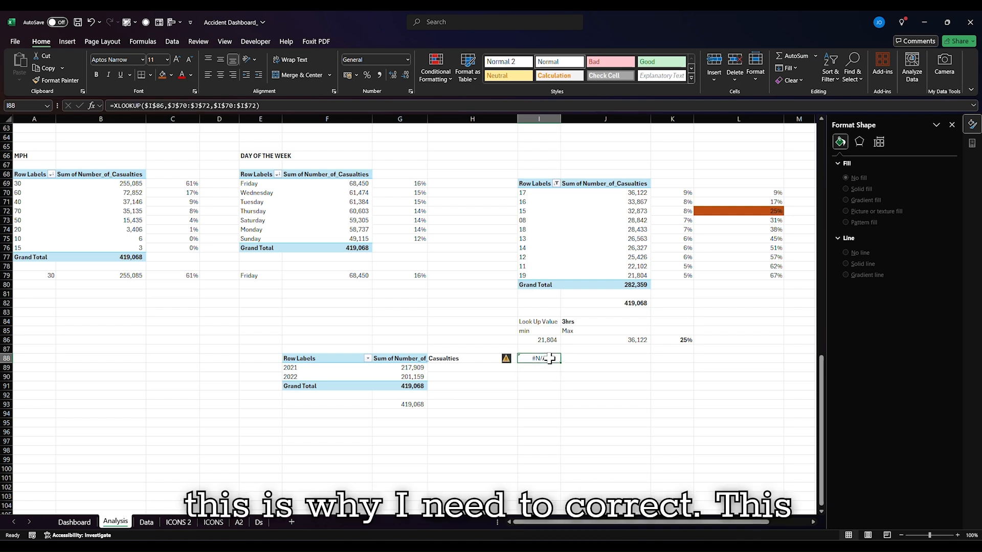
left_click(182, 108)
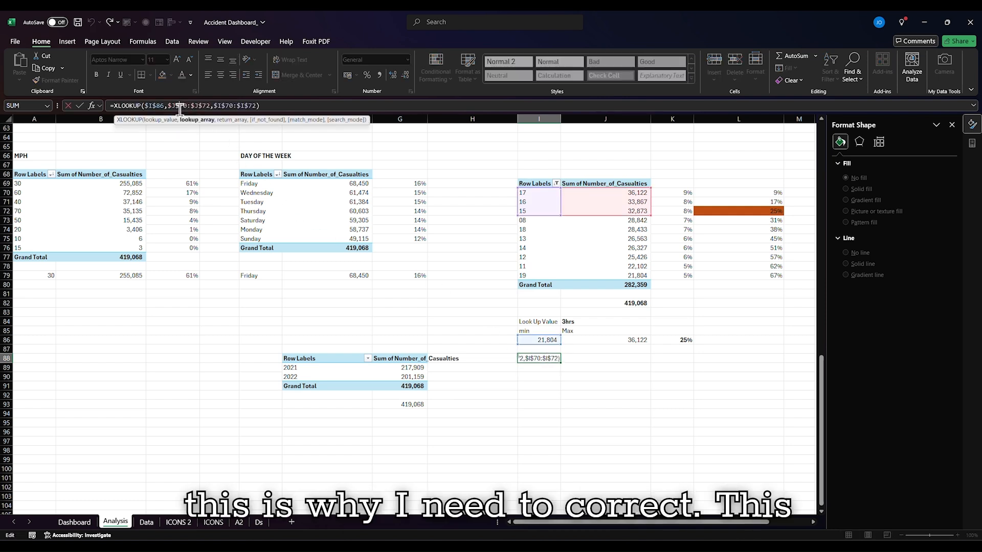
key("Escape")
left_click(534, 339)
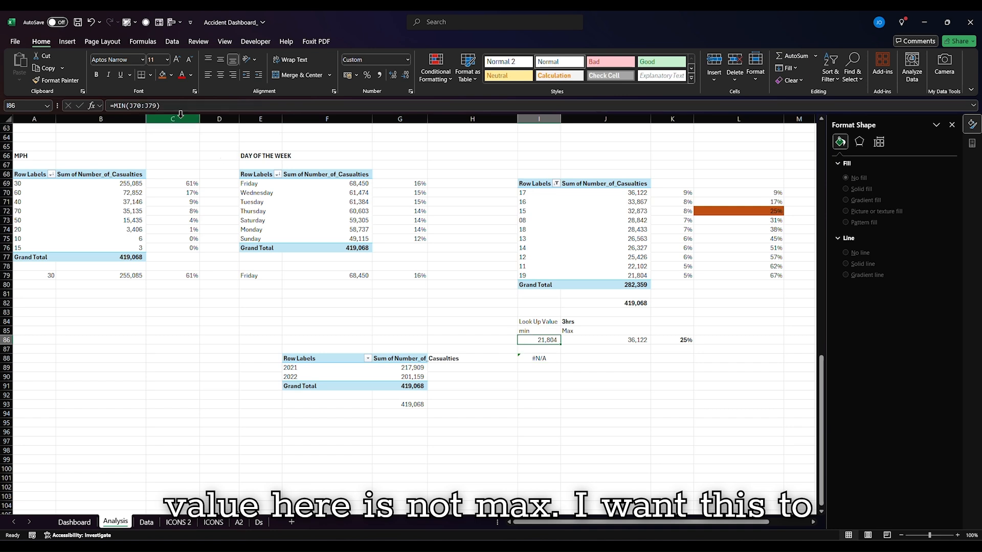
left_click(145, 107)
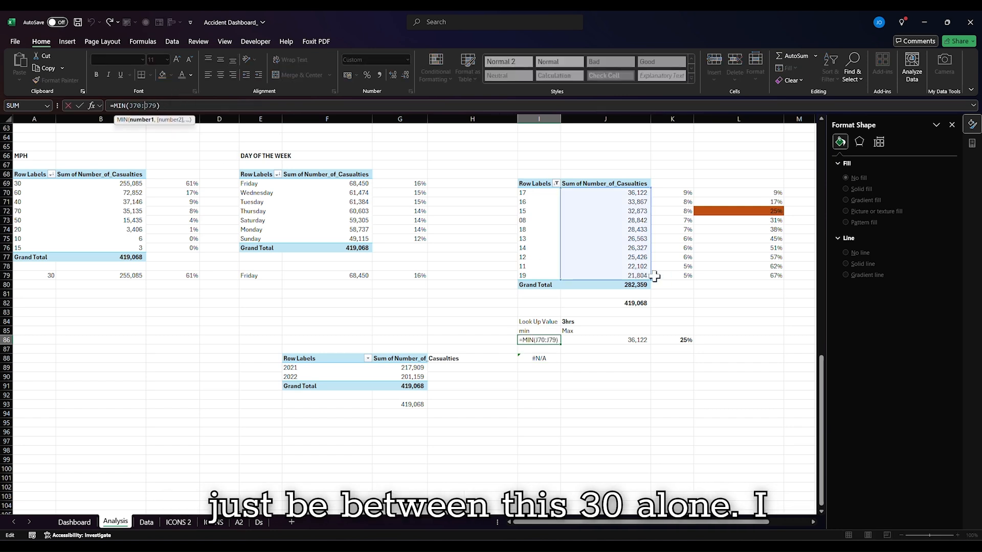
left_click_drag(648, 271, 642, 217)
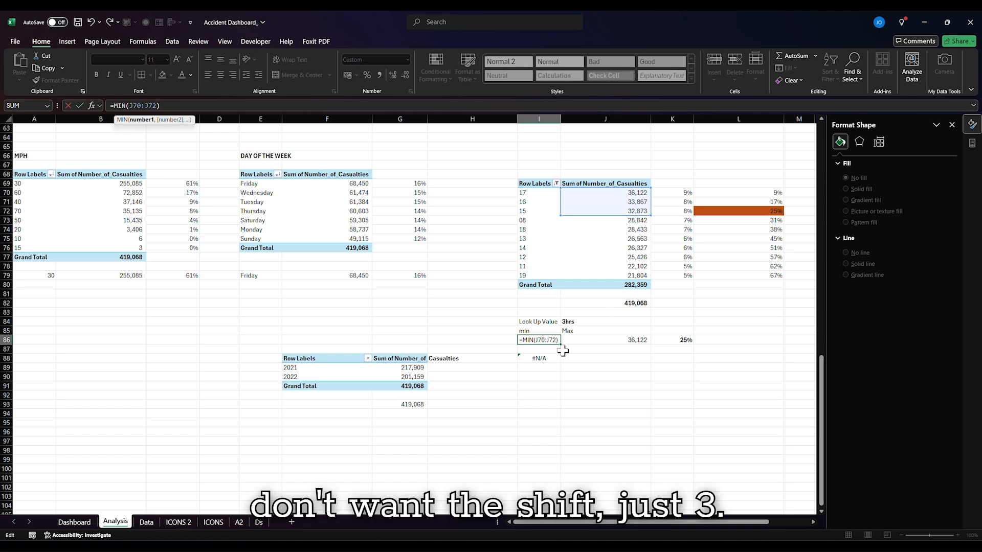
key("Return")
Copy the XLOOKUP formula from I88 to J88 and change its lookup value to the maximum cell $J$86.
left_click(542, 358)
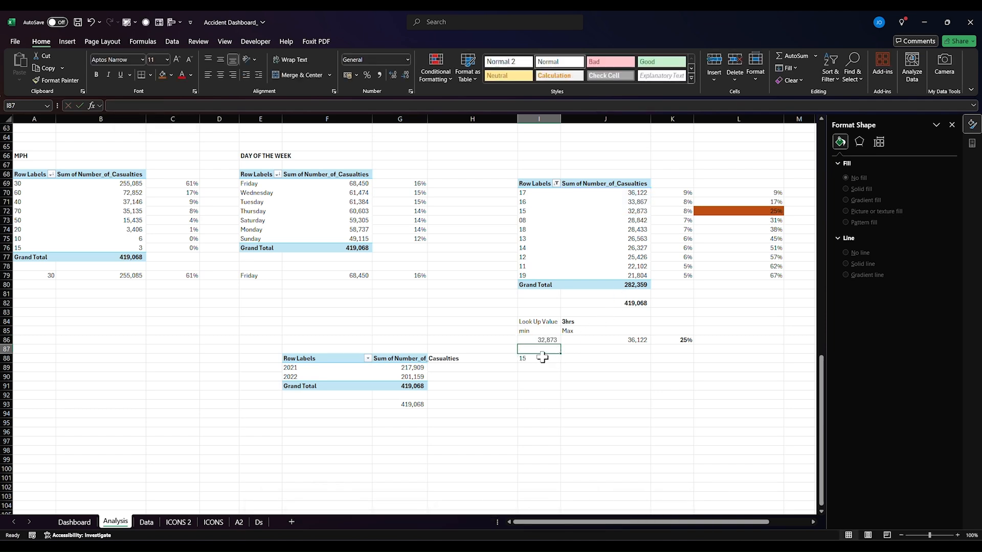
key("ctrl+c")
left_click(574, 356)
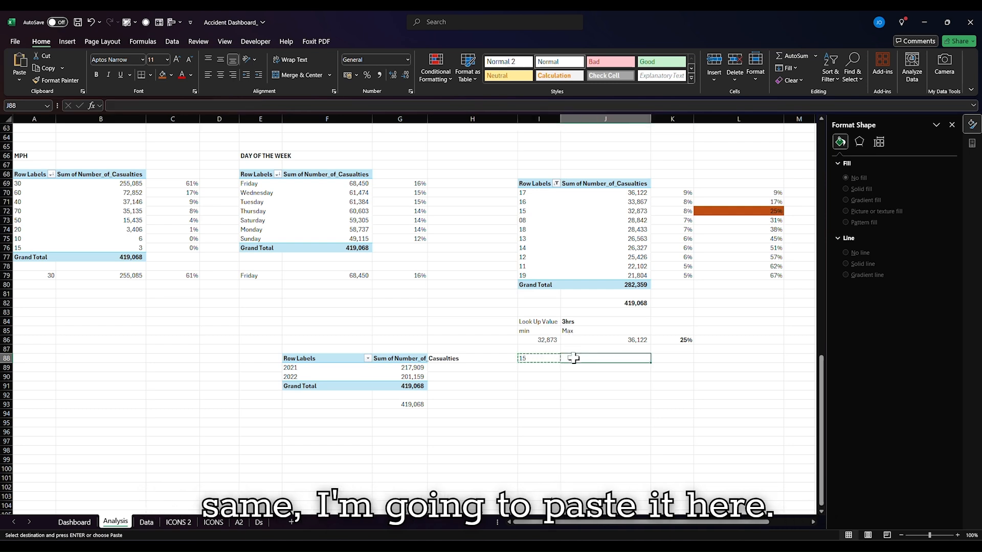
key("ctrl+v")
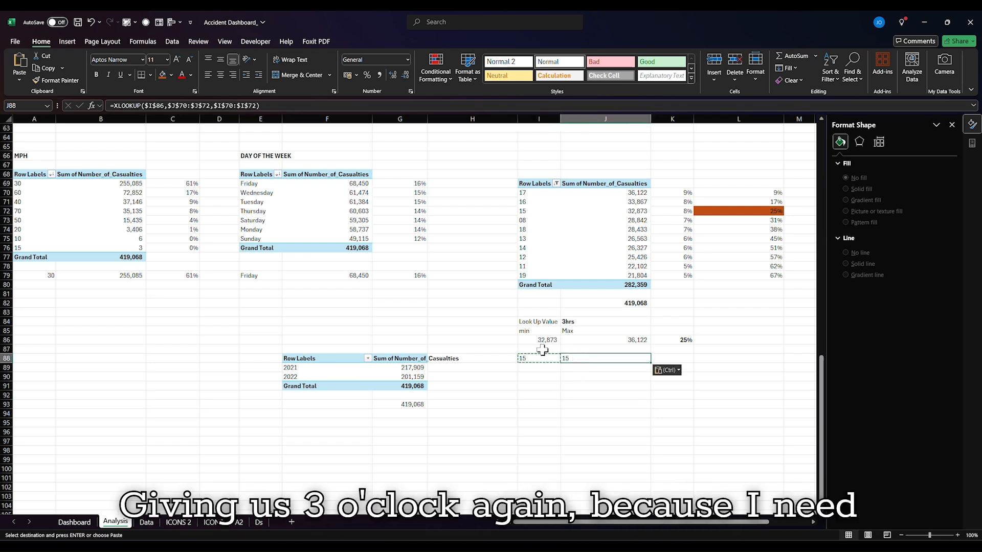
double_click(576, 359)
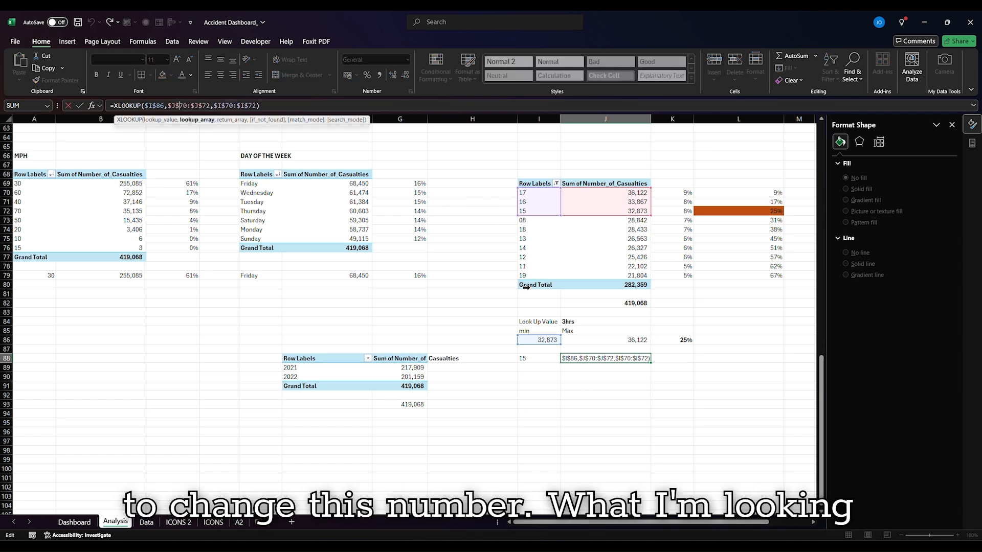
left_click_drag(549, 345, 593, 339)
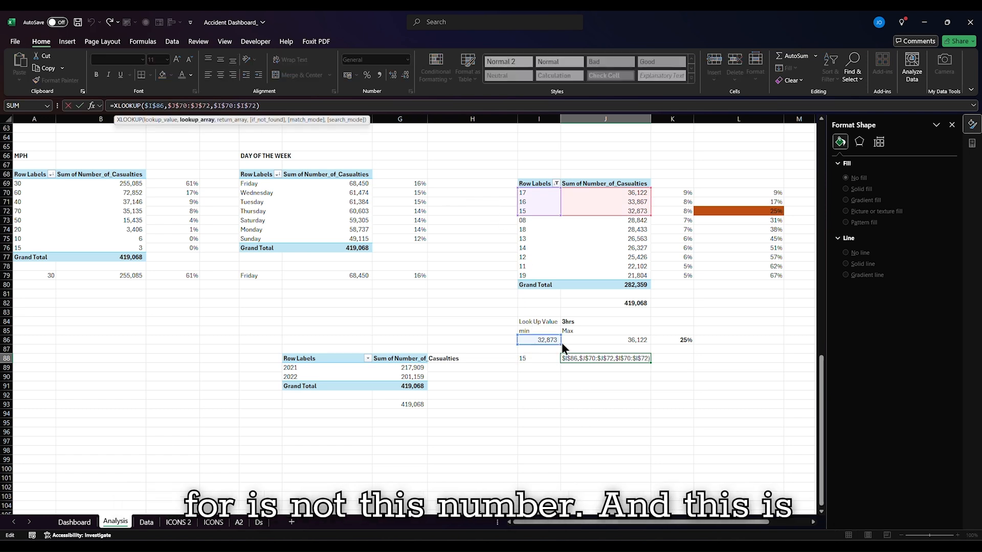
key("Return")
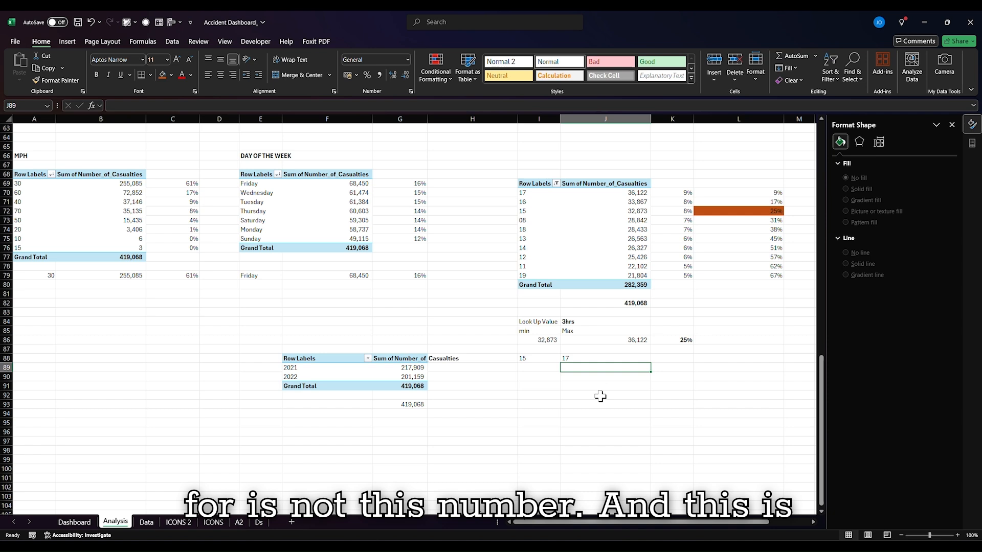
left_click(606, 358)
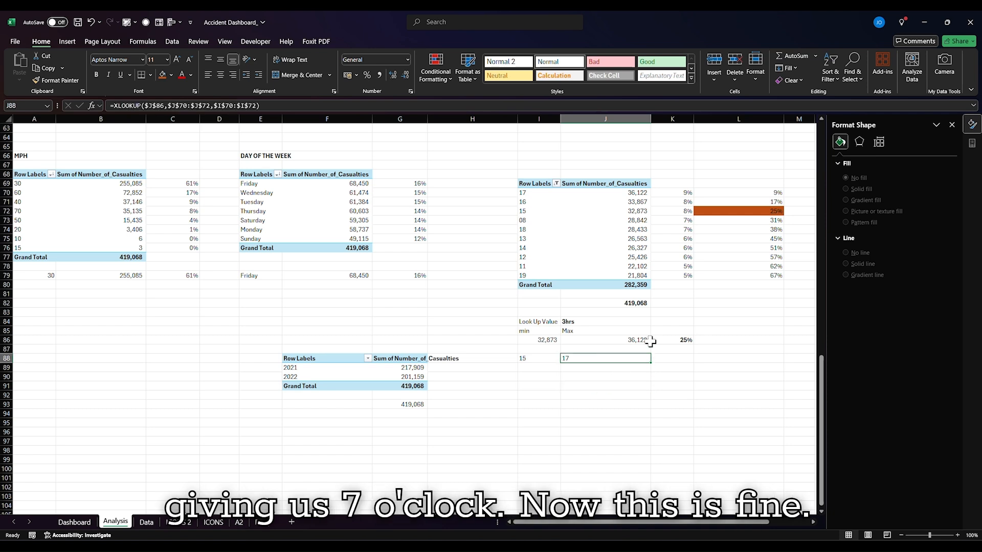
Bring the top three hours' percentage into K88 by referencing cell K86.
left_click(663, 358)
type("=")
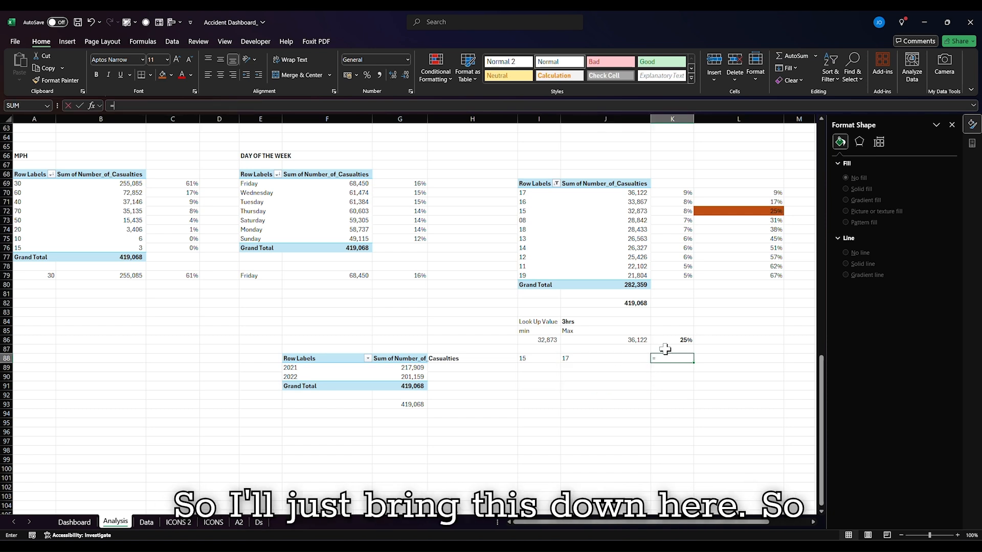
left_click(668, 342)
key("Return")
left_click(603, 404)
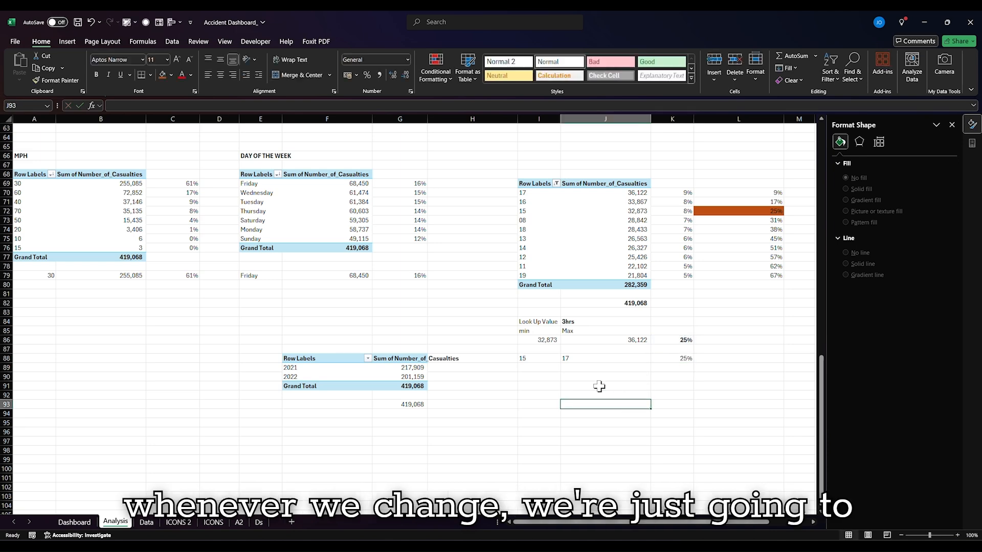
Make the Look Up Value heading in I84 bold.
left_click(523, 211)
left_click(524, 198)
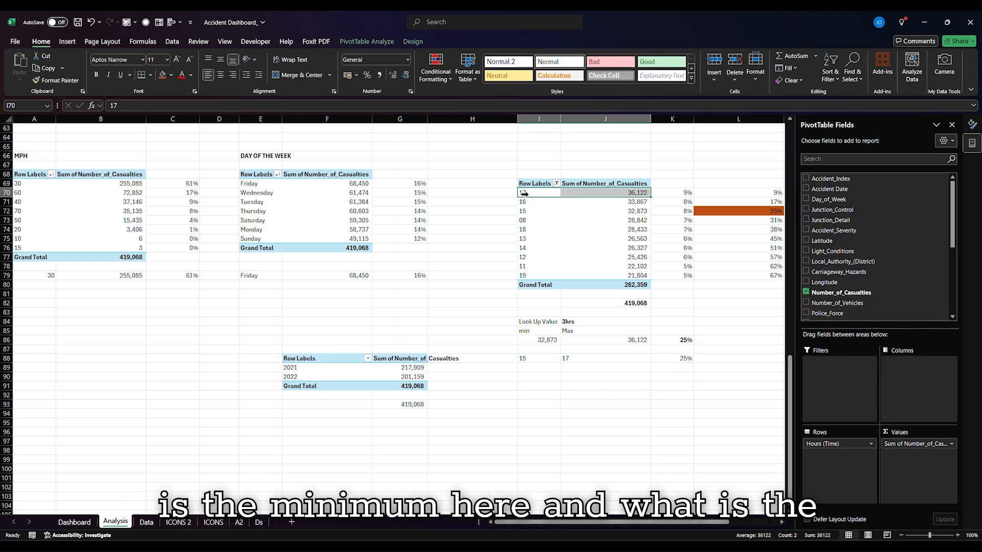
left_click(543, 426)
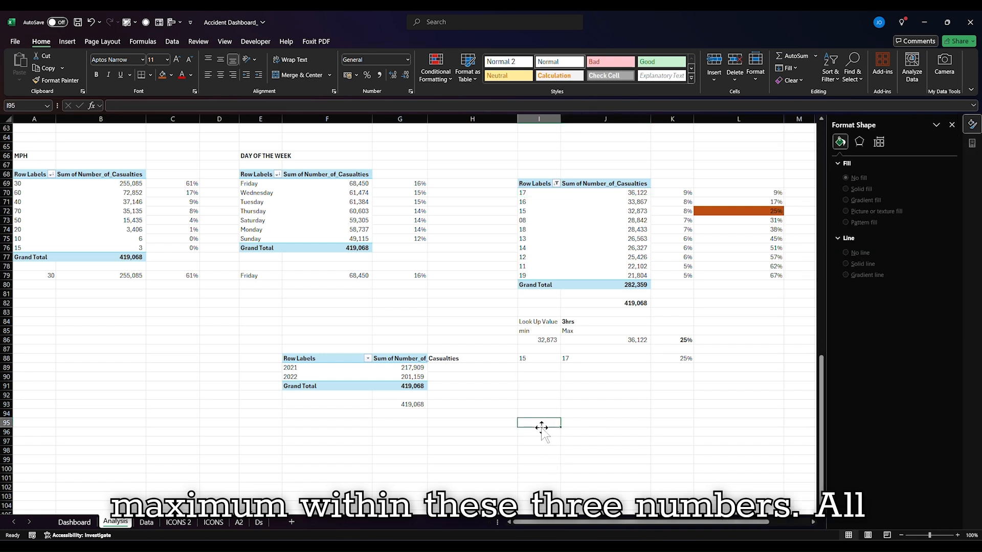
left_click(532, 322)
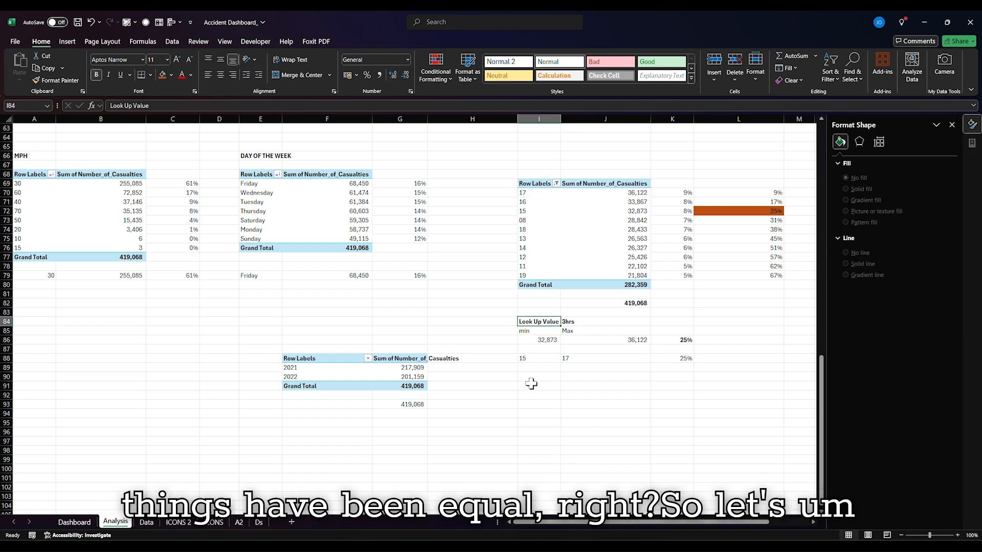
left_click(532, 405)
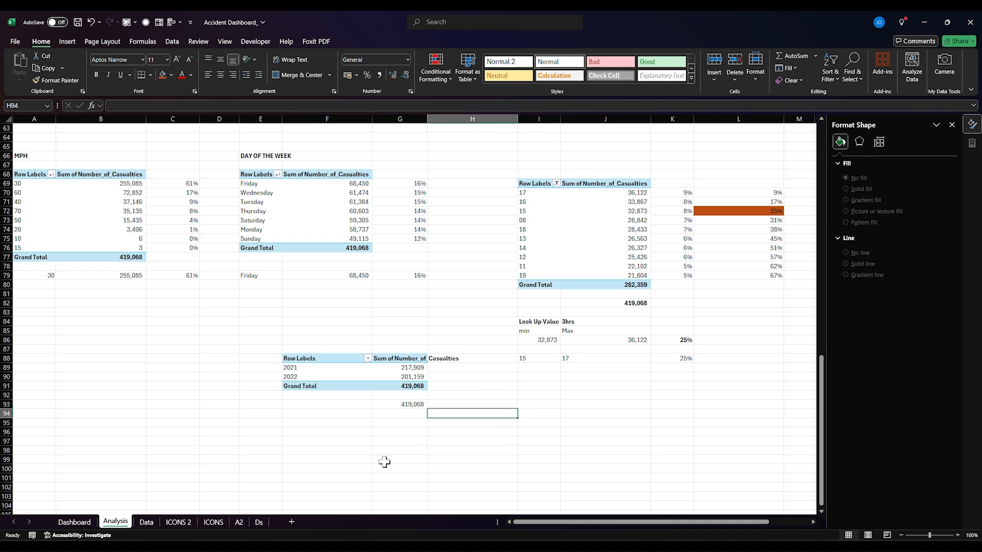
On the Dashboard sheet, clear the cell link of the casualty figure text box in the pink time card.
left_click(74, 522)
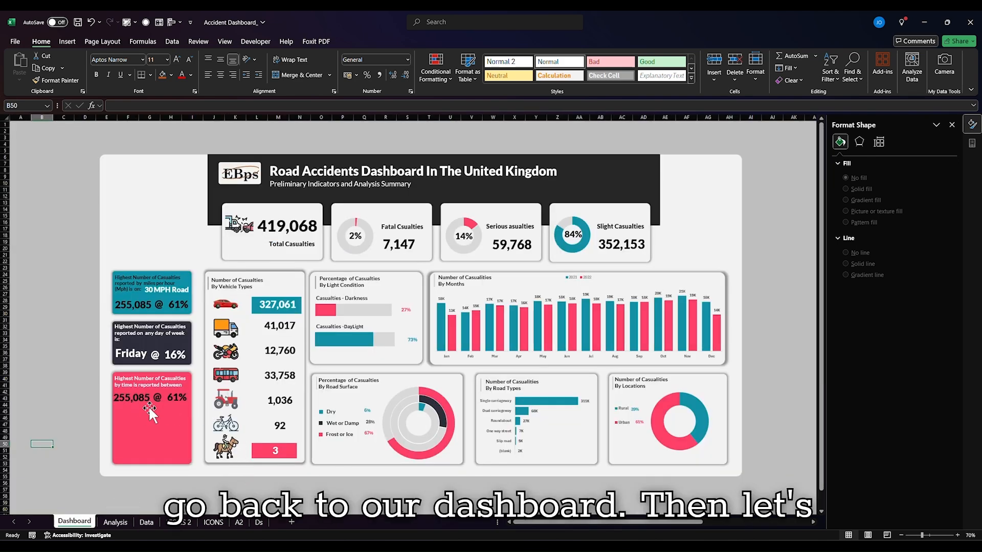
left_click(123, 397)
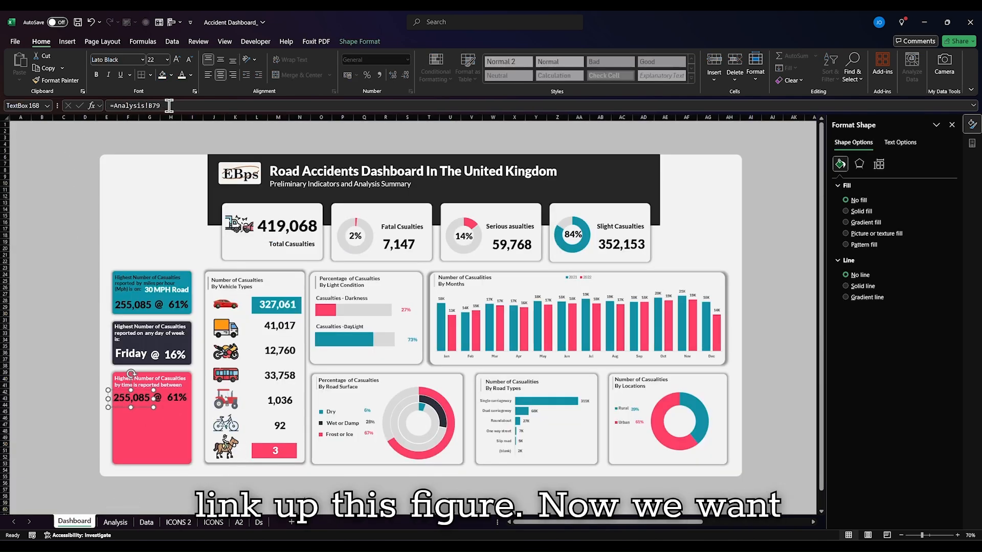
left_click_drag(169, 106, 97, 106)
key("BackSpace")
type("=")
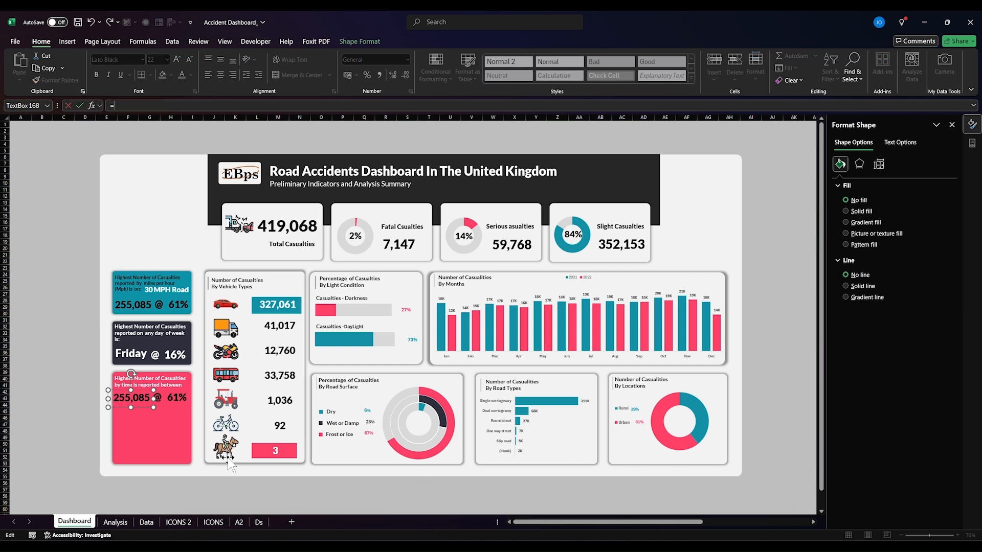
double_click(136, 397)
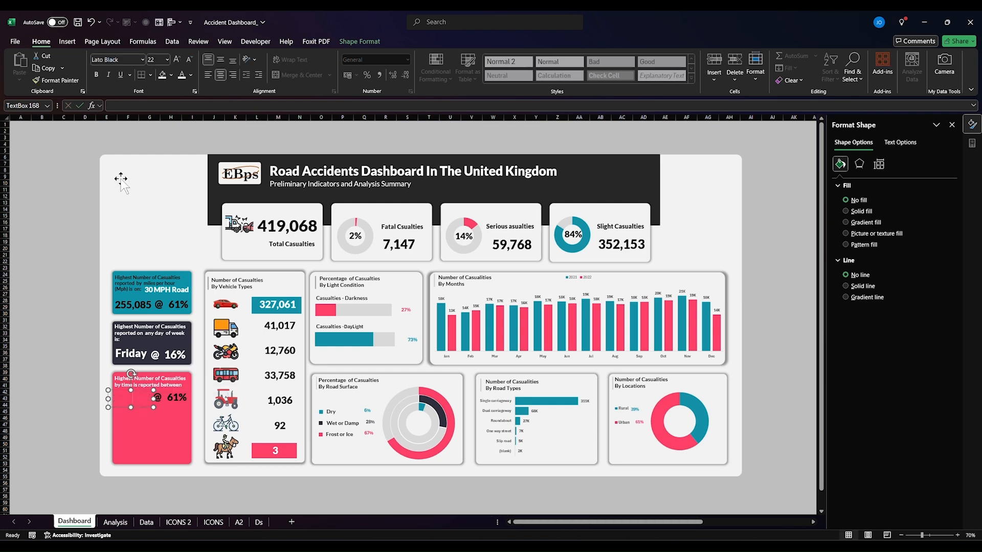
Link the emptied text box in the pink time card to =Analysis!I88 and shrink its frame.
left_click(129, 106)
type("=")
left_click(116, 522)
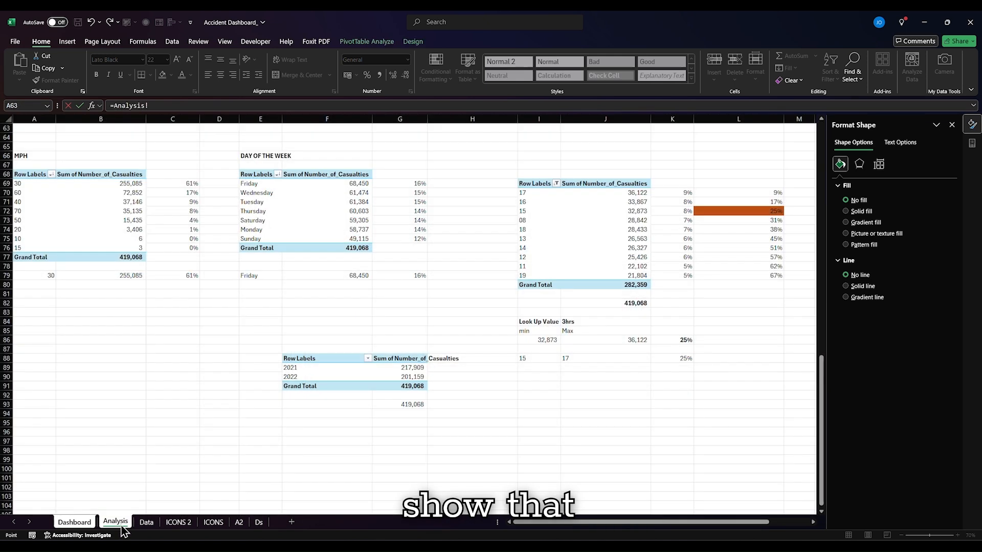
left_click(520, 359)
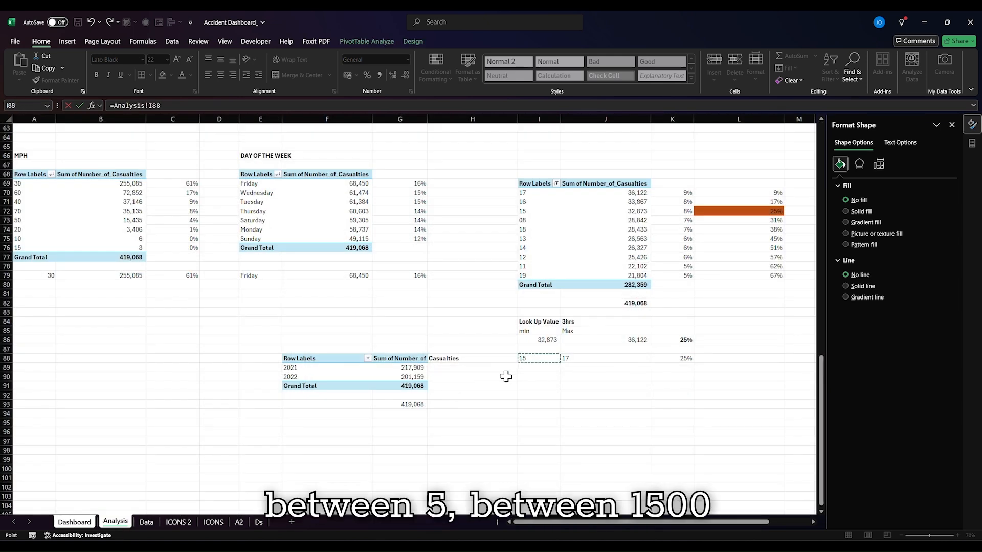
key("Return")
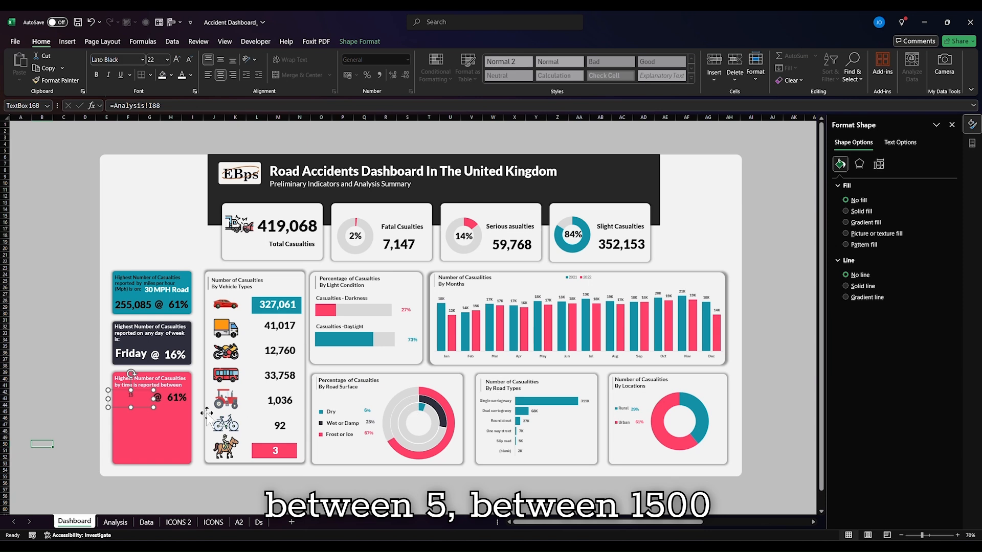
left_click_drag(153, 407, 129, 402)
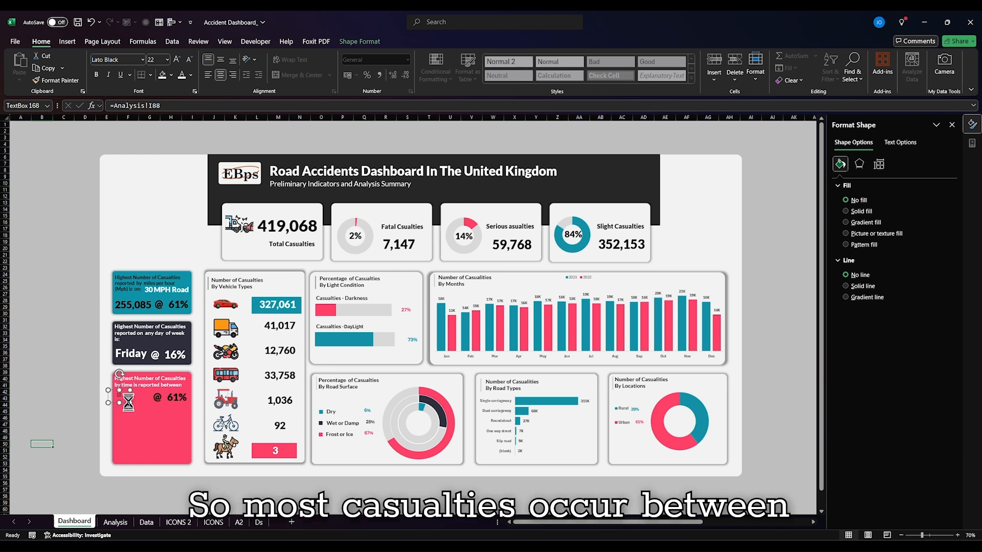
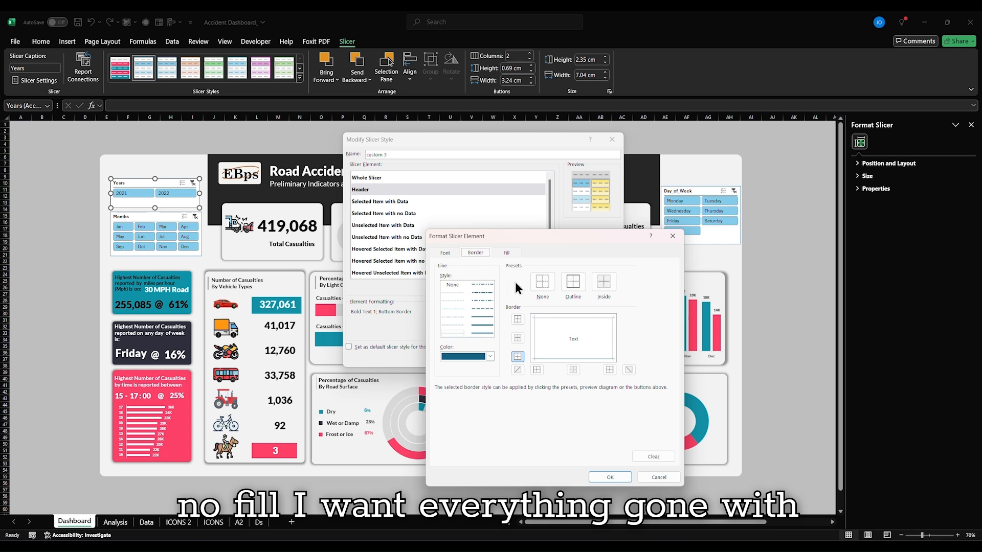
Remove the border from the Header element of the custom 3 slicer style.
left_click(538, 282)
left_click(445, 253)
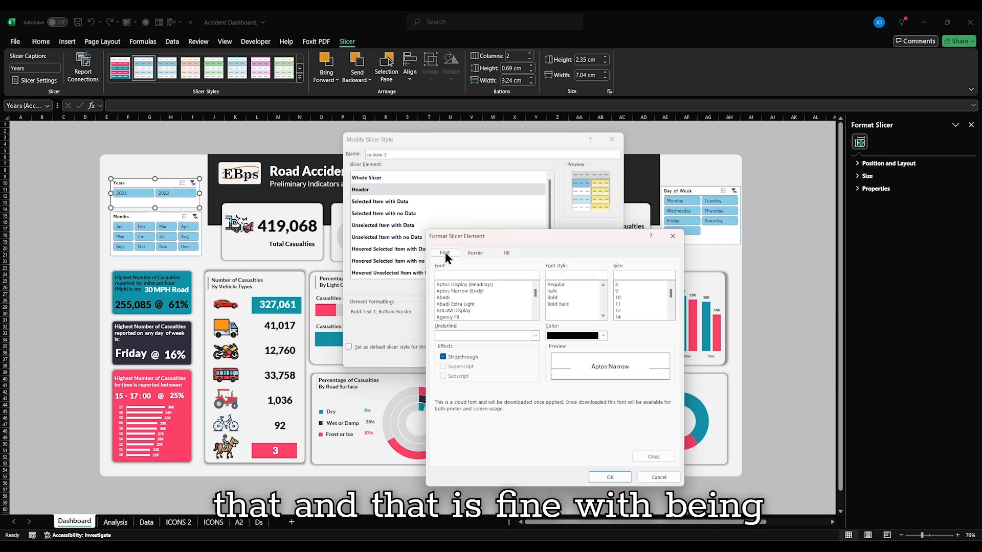
left_click(602, 474)
For the Selected Item with Data element, remove the borders and set the fill's pattern color to the recently used pink.
left_click(373, 203)
left_click(435, 287)
left_click(476, 252)
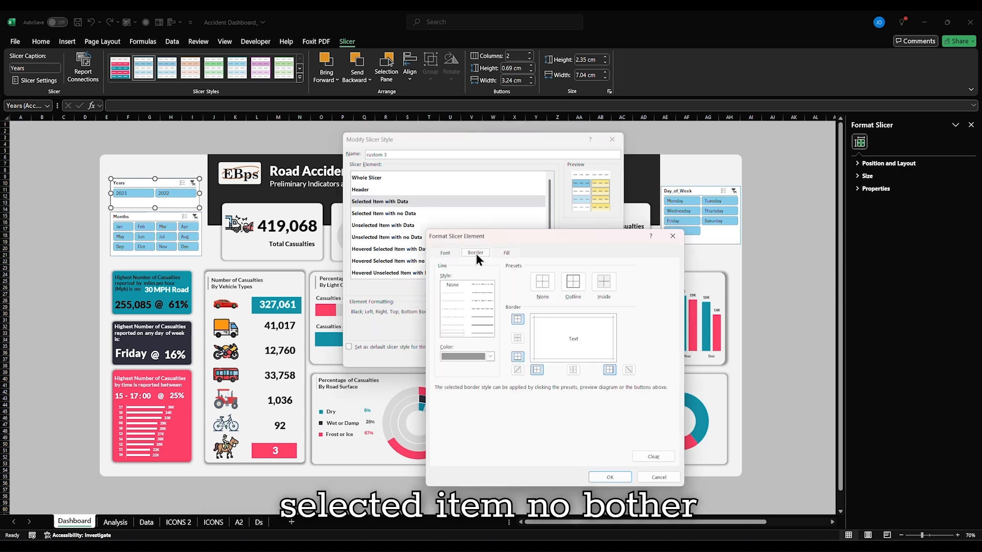
left_click(507, 253)
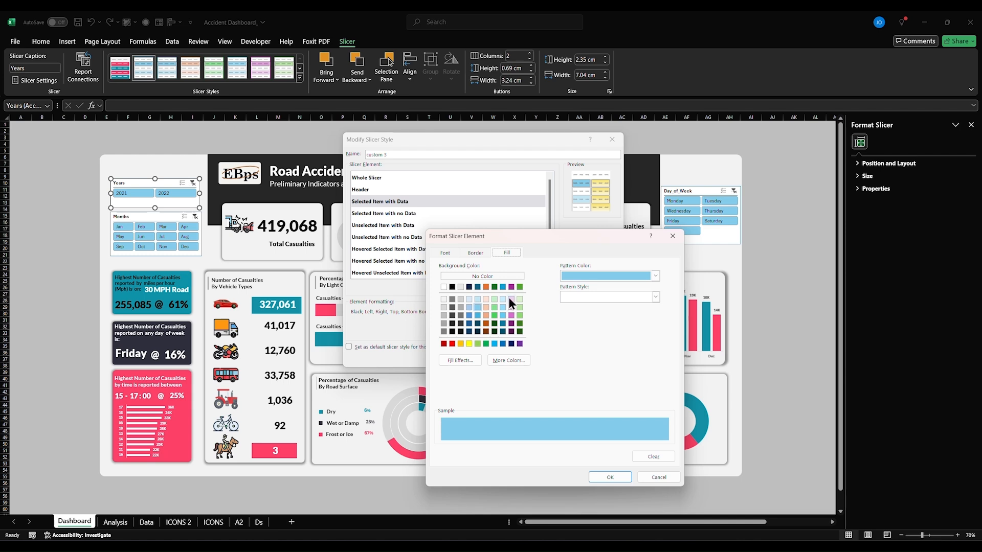
left_click(655, 276)
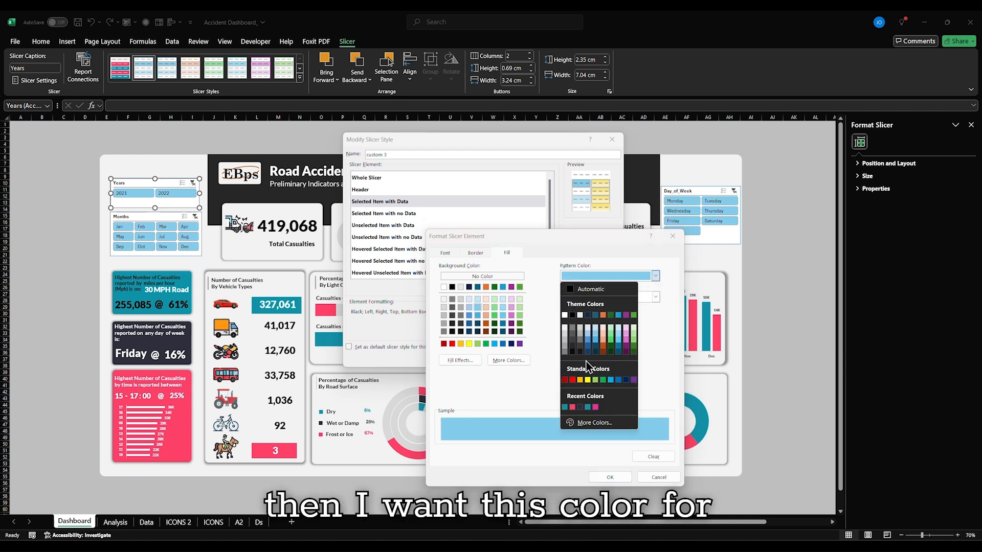
left_click(573, 407)
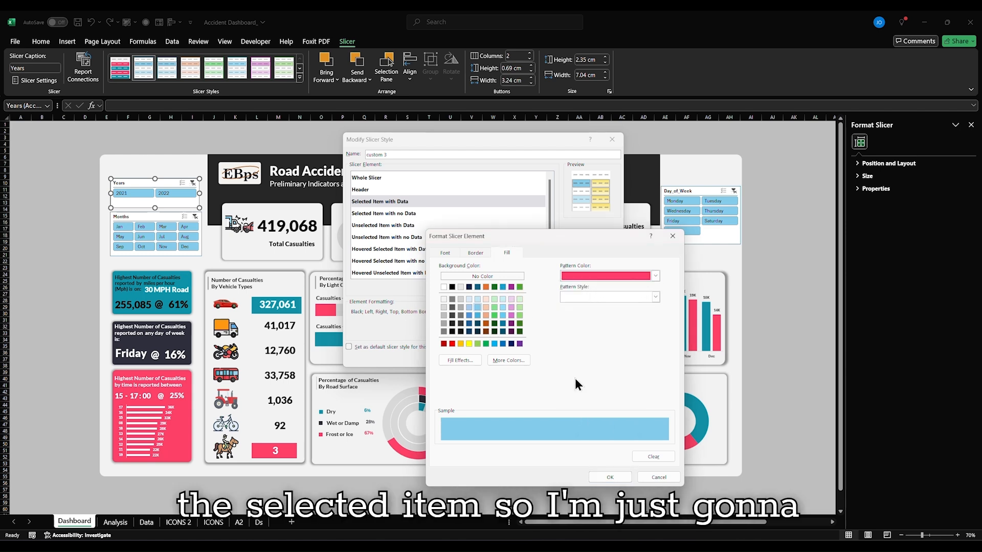
Copy the hex code #FE4066 from the custom definition of the pink pattern color.
left_click(656, 275)
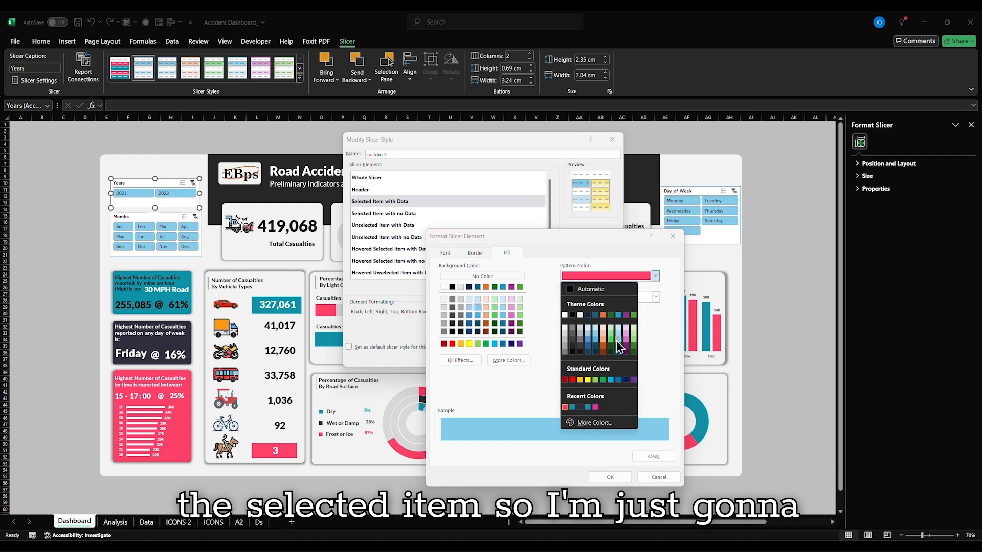
left_click(588, 422)
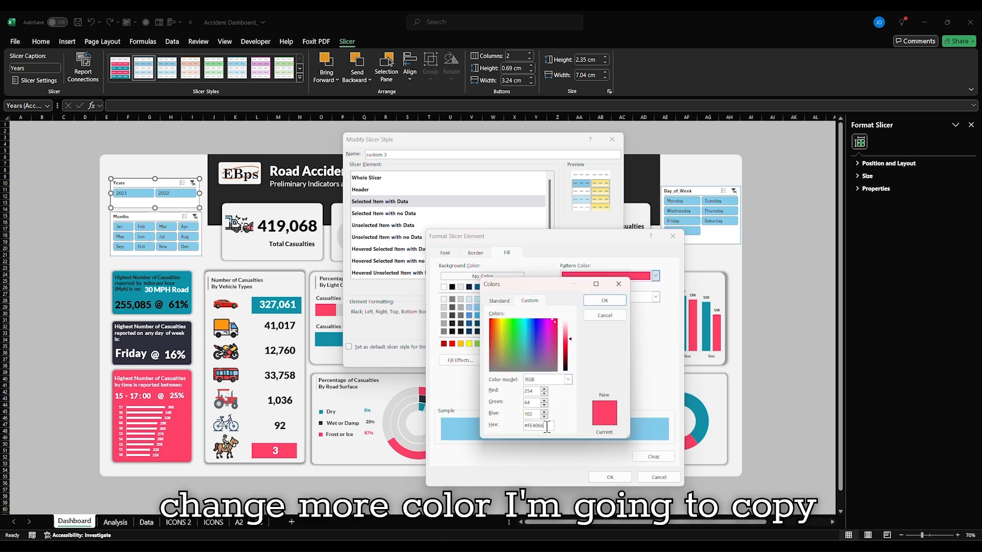
double_click(537, 426)
key("ctrl+c")
left_click(619, 302)
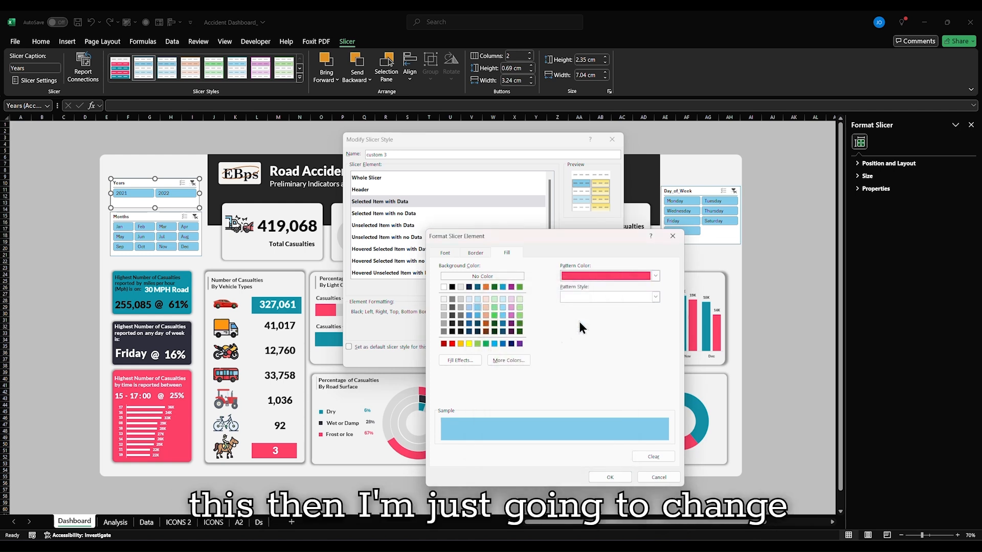
Set the background color of the Selected Item with Data element to the custom color #FE4066.
left_click(502, 360)
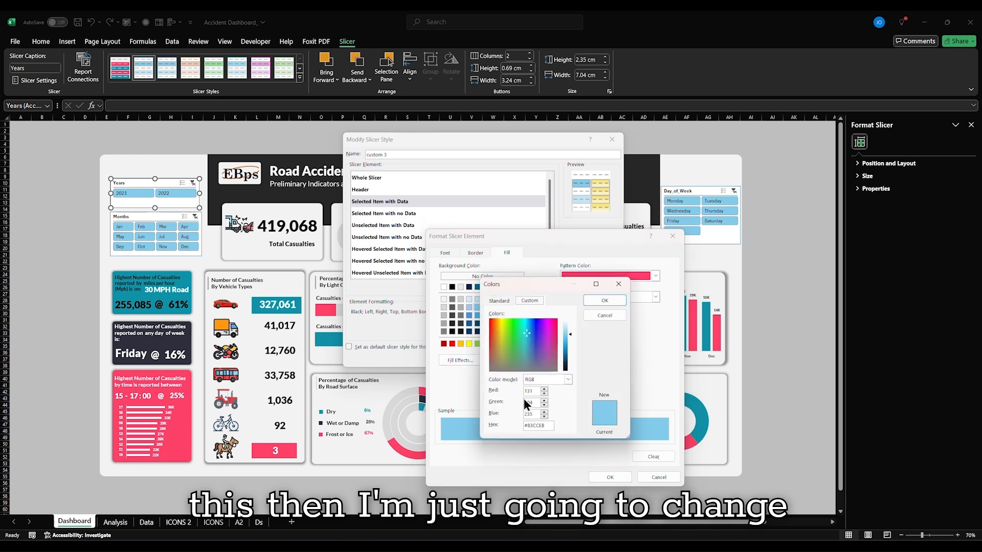
left_click_drag(552, 426, 504, 425)
key("ctrl+v")
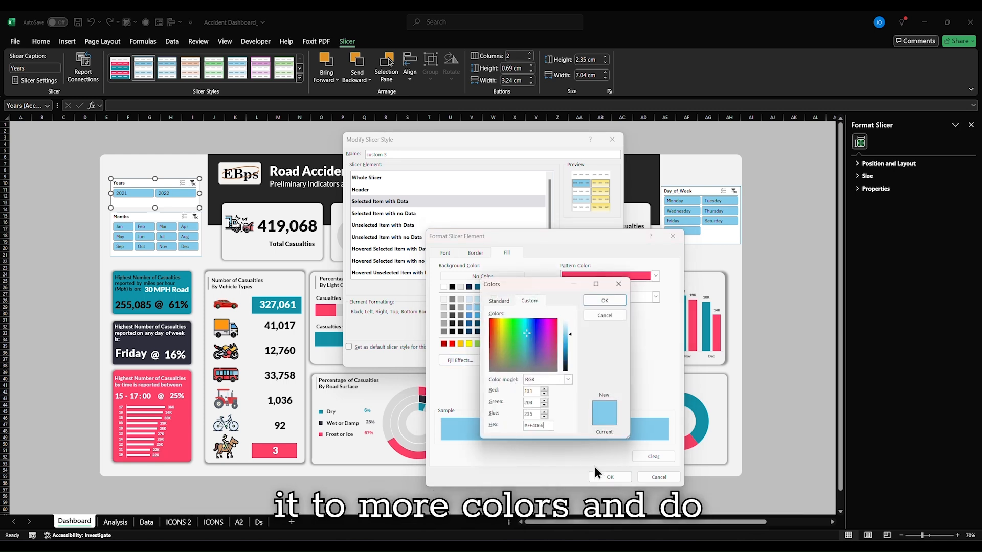
left_click(600, 303)
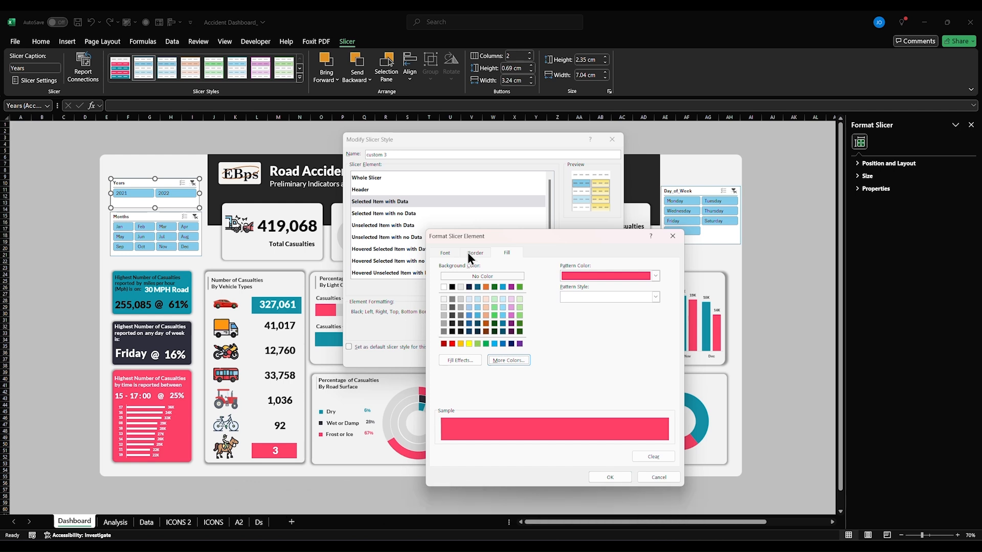
Make the Selected Item with Data font white and apply that element's formatting.
left_click(452, 253)
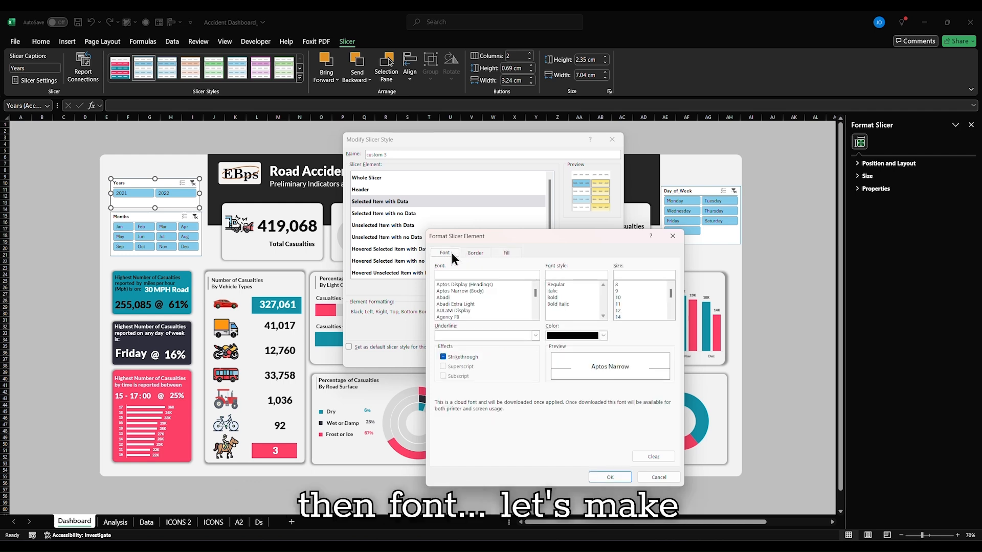
left_click(603, 336)
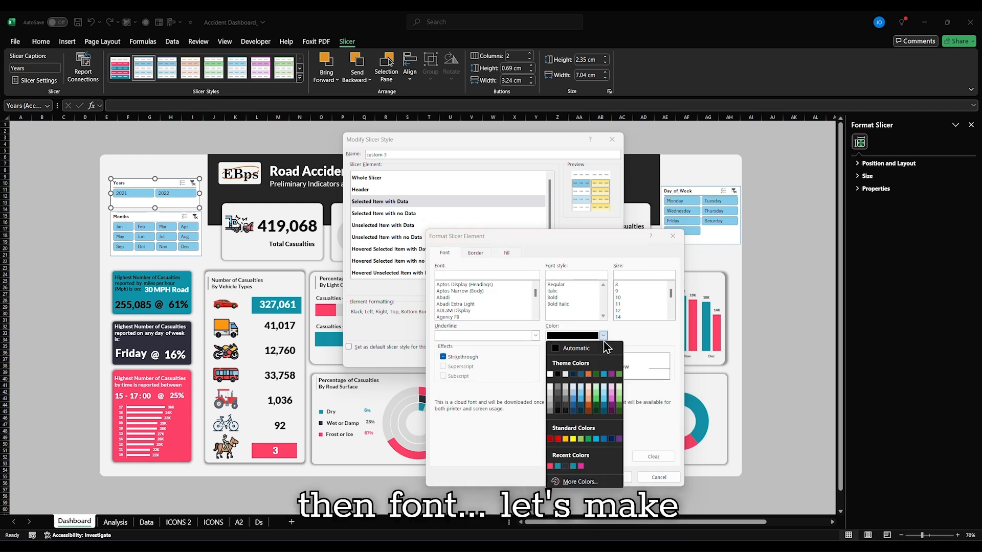
left_click(550, 388)
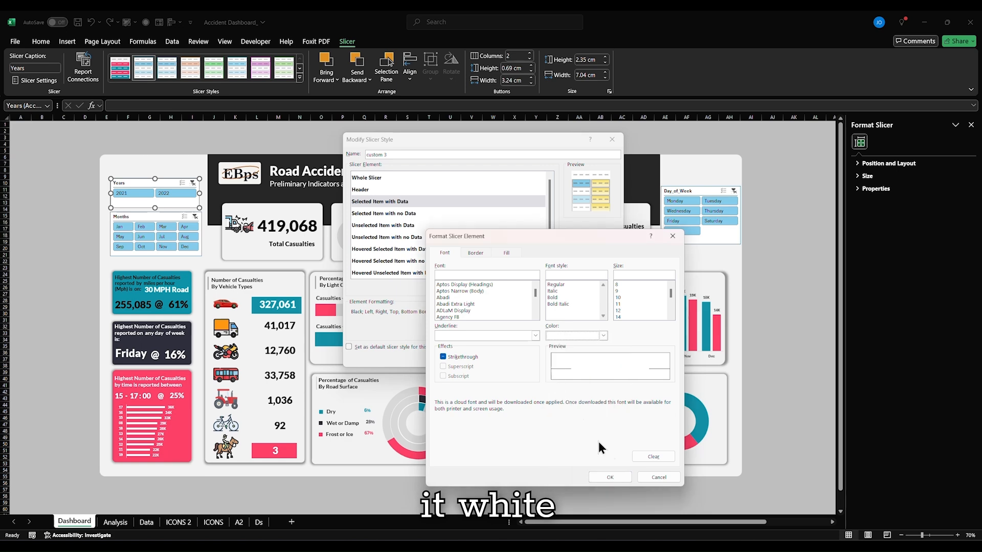
left_click(612, 477)
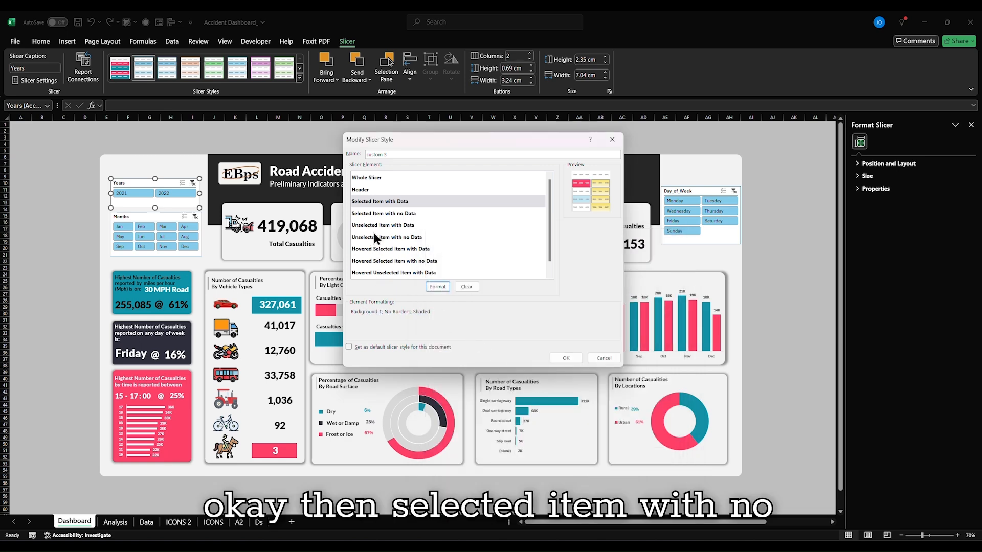
Fill the Selected Item with no Data element with the custom background color #FE4066.
left_click(376, 213)
left_click(436, 286)
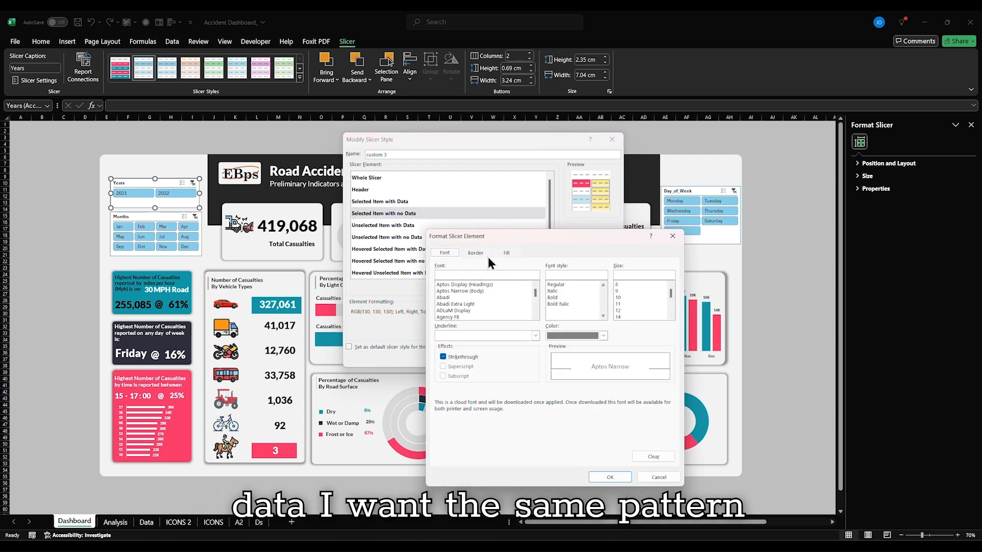
left_click(506, 253)
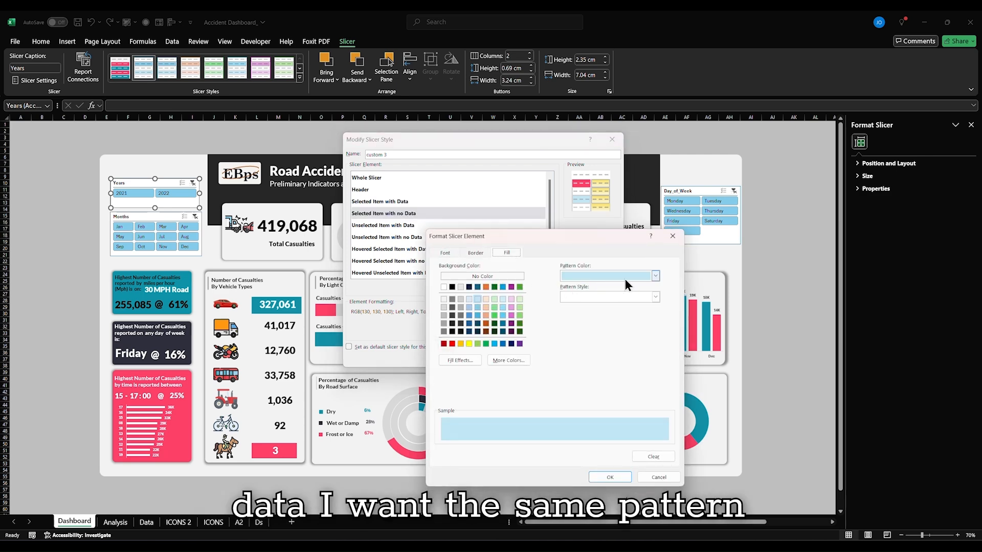
left_click(511, 360)
left_click_drag(546, 426, 505, 434)
key("ctrl+v")
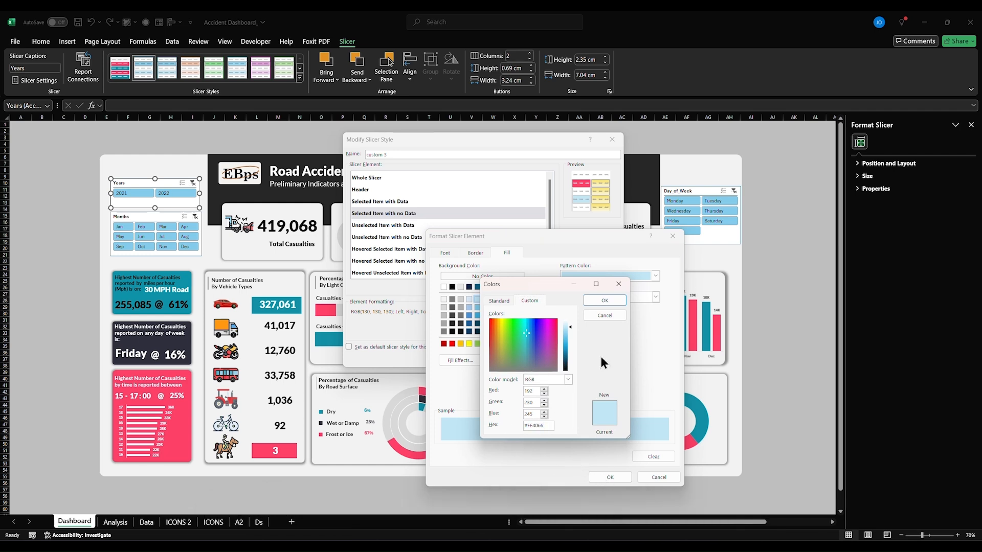
left_click(602, 302)
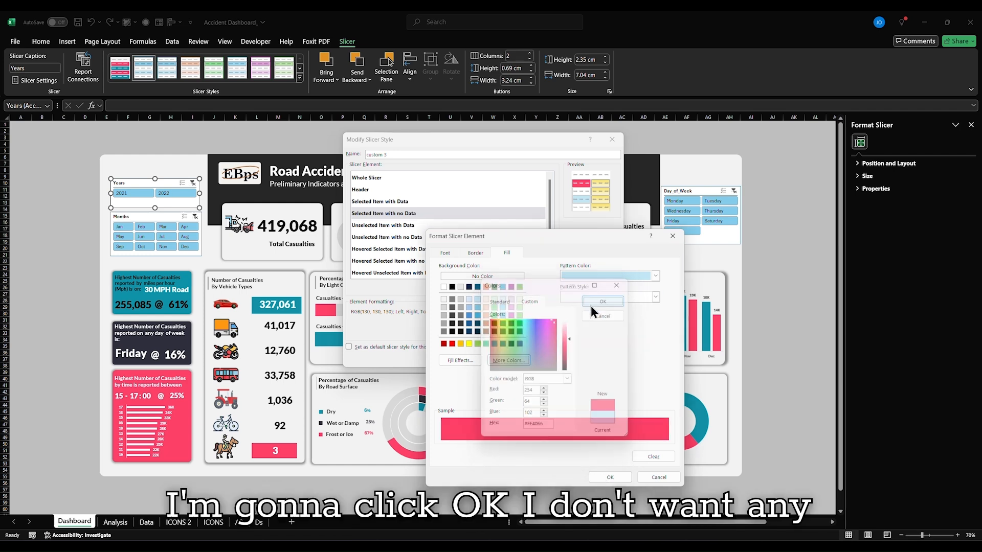
Remove the borders of the Selected Item with no Data element and make its font white.
left_click(463, 252)
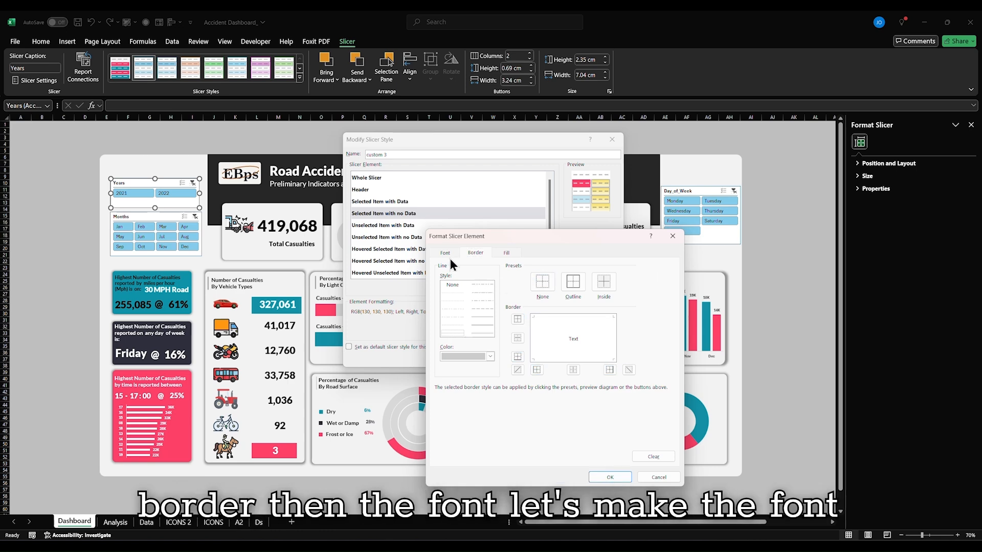
left_click(448, 255)
left_click(570, 335)
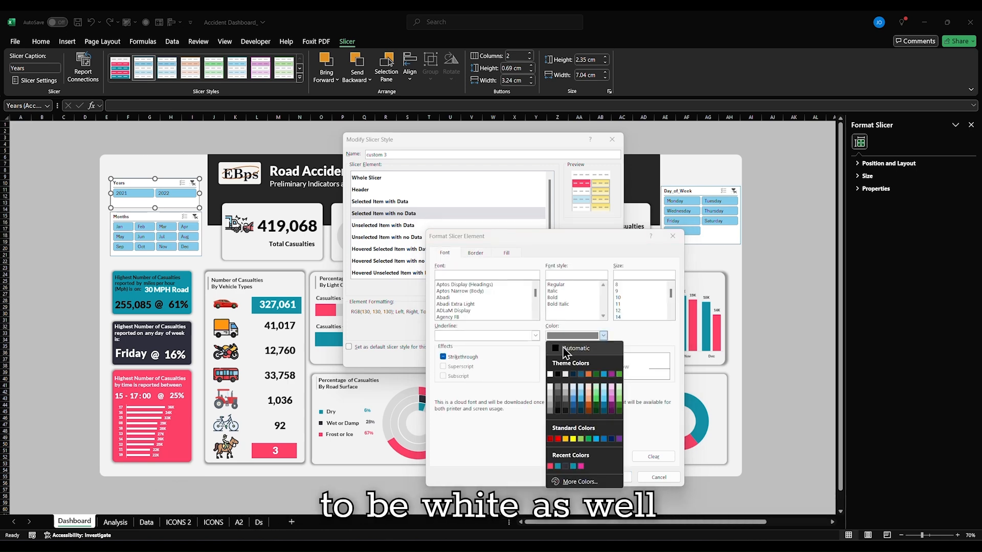
left_click(550, 375)
left_click(610, 476)
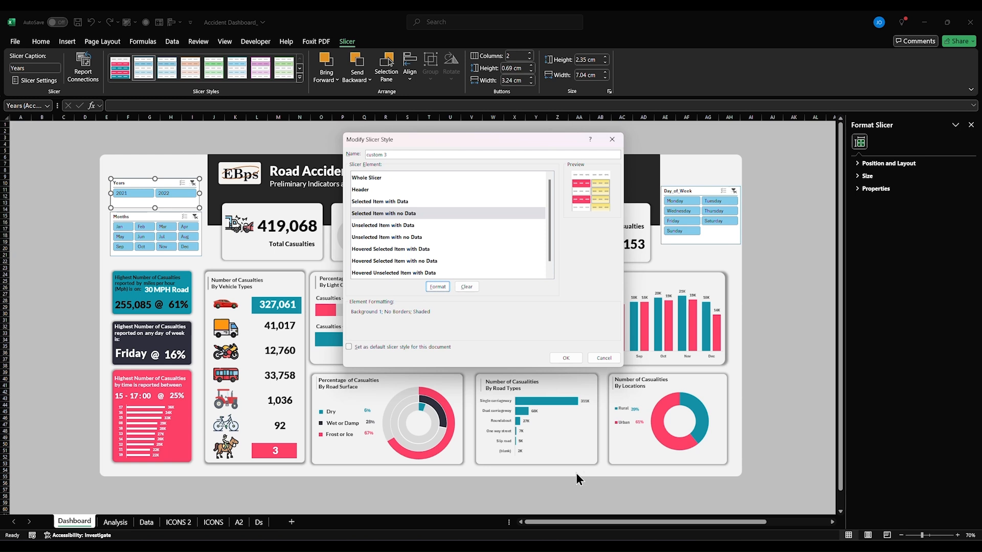
Set the fill's pattern color for the Unselected Item with Data element to the recently used teal.
left_click(362, 225)
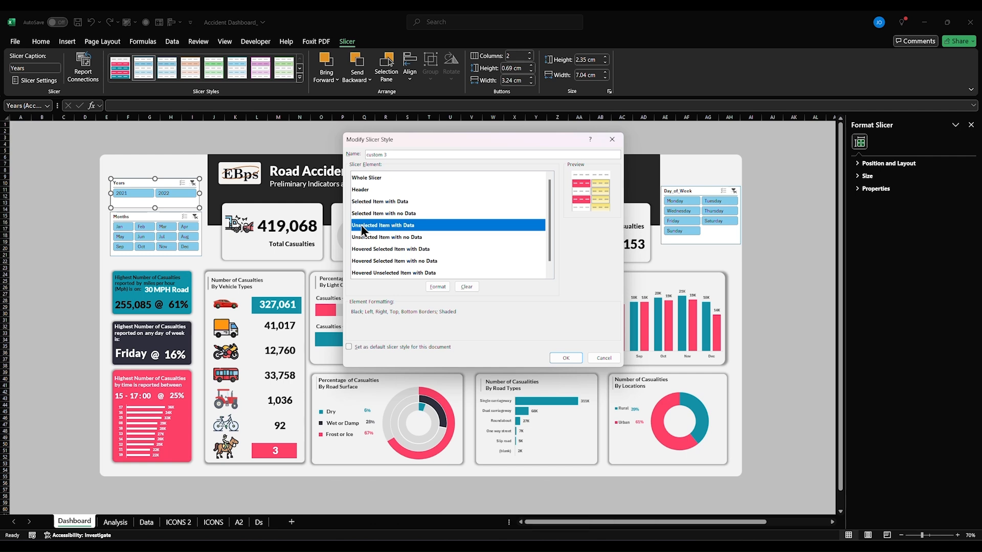
left_click(430, 287)
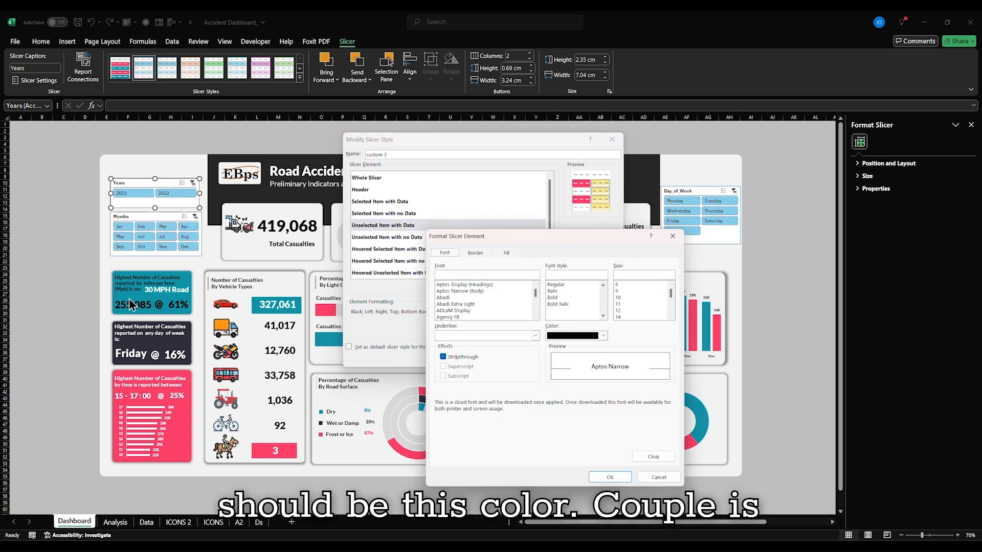
left_click(501, 253)
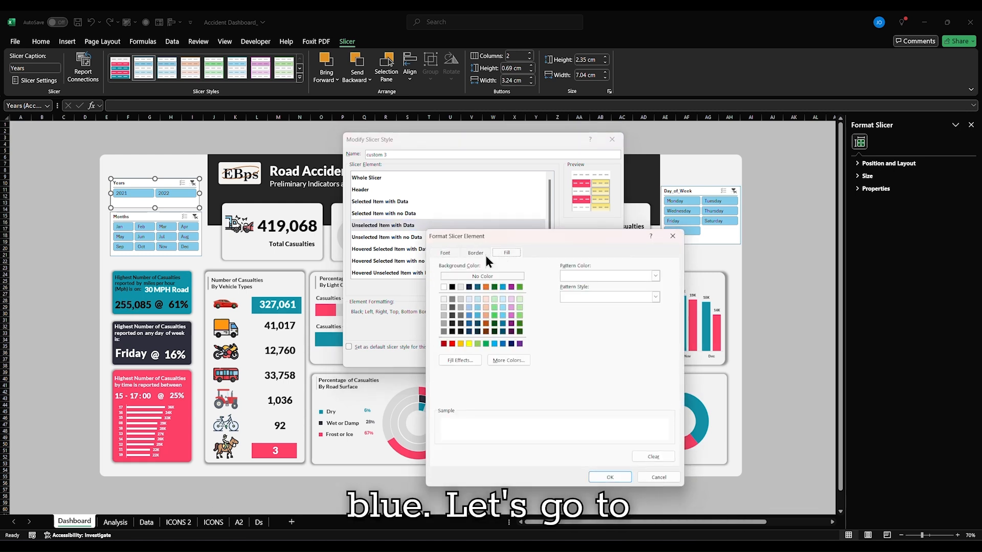
left_click(470, 360)
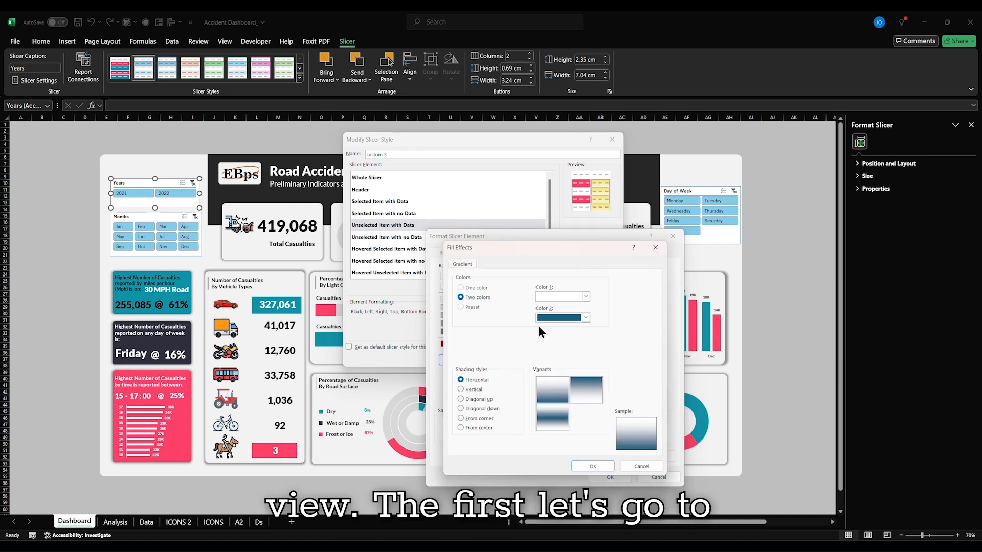
left_click(719, 246)
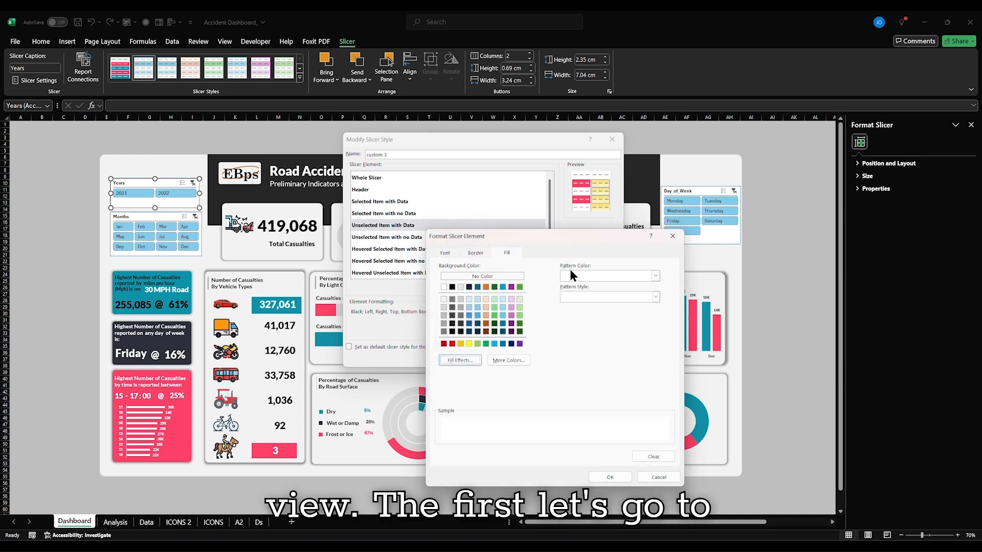
left_click(656, 276)
left_click(572, 407)
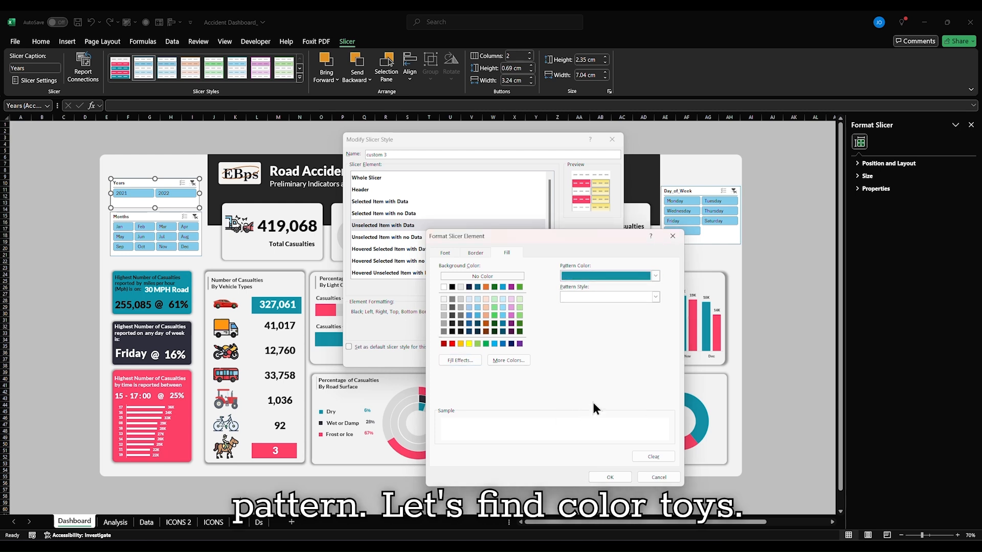
Copy the hex code #1391A7 of the teal pattern color and accept the element's formatting.
left_click(656, 276)
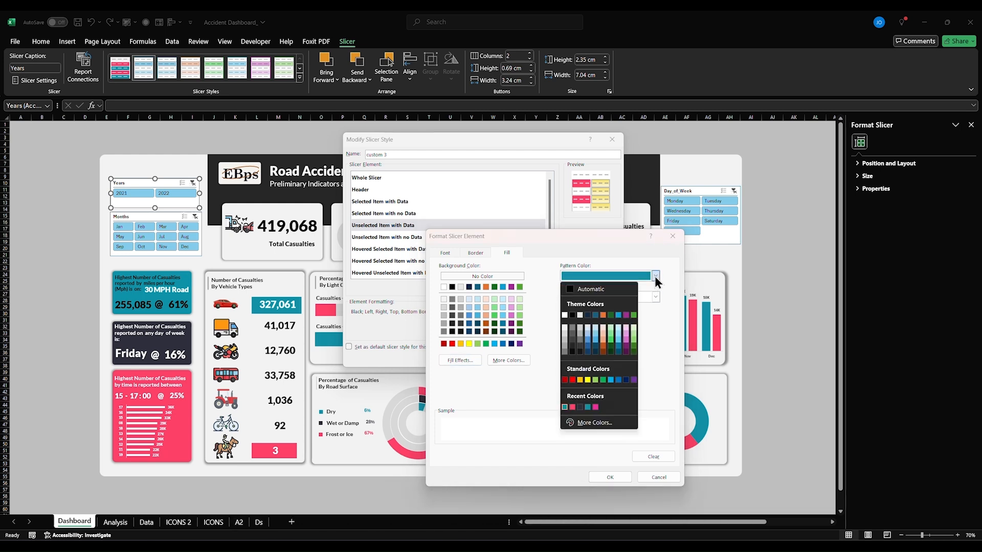
left_click(593, 422)
left_click_drag(549, 426, 504, 431)
key("ctrl+c")
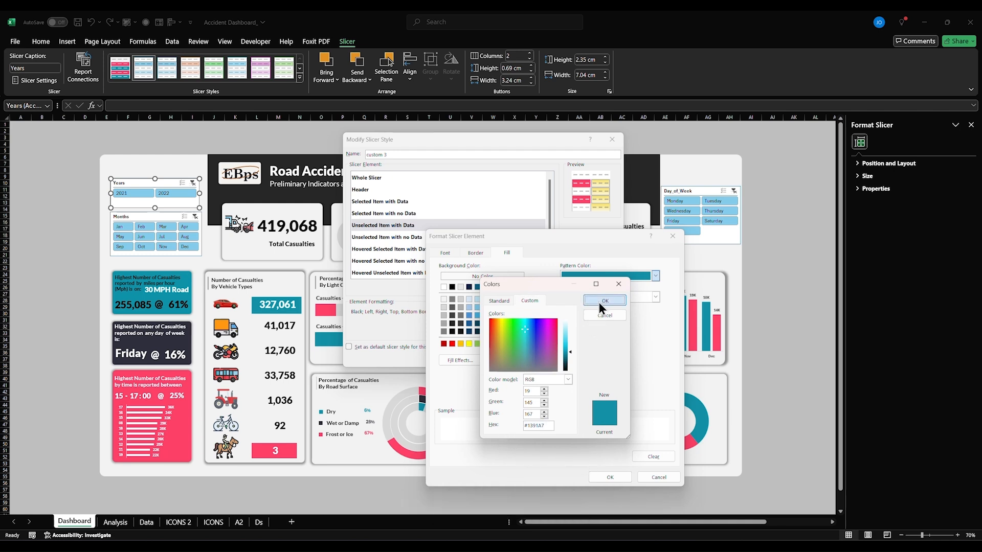
left_click(600, 302)
left_click(607, 476)
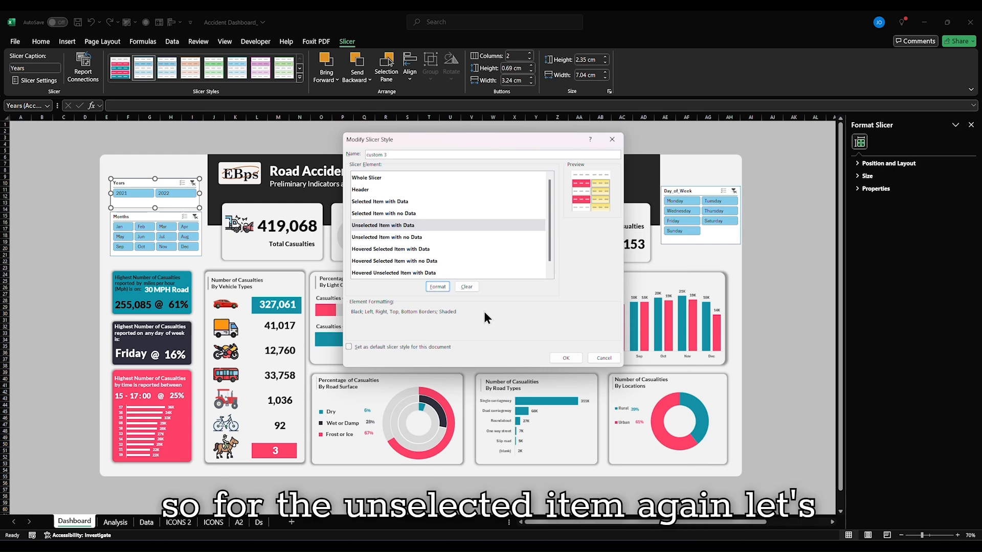
Set the background color of the Unselected Item with Data element to the custom color #1391A7.
left_click(438, 287)
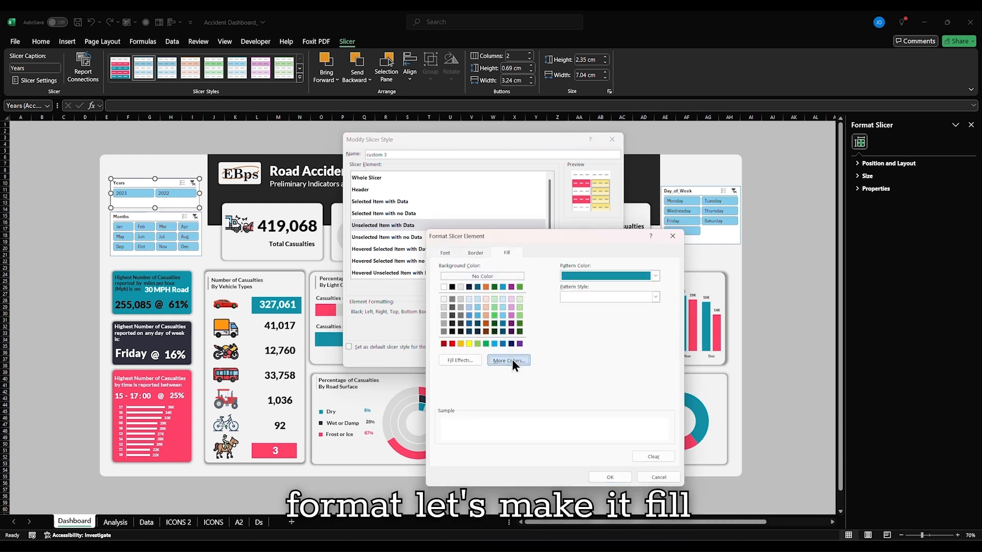
left_click(510, 360)
left_click(532, 310)
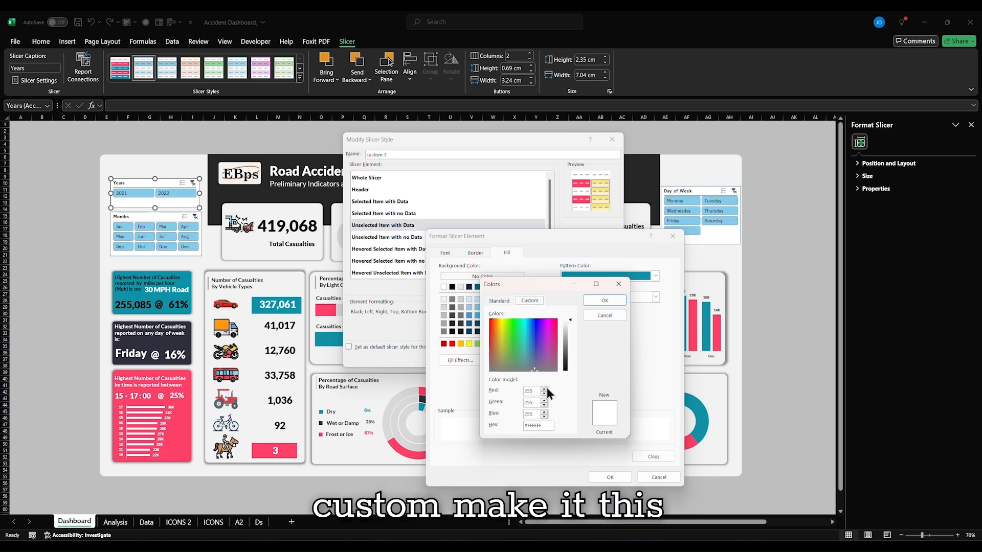
key("ctrl+v")
left_click(599, 300)
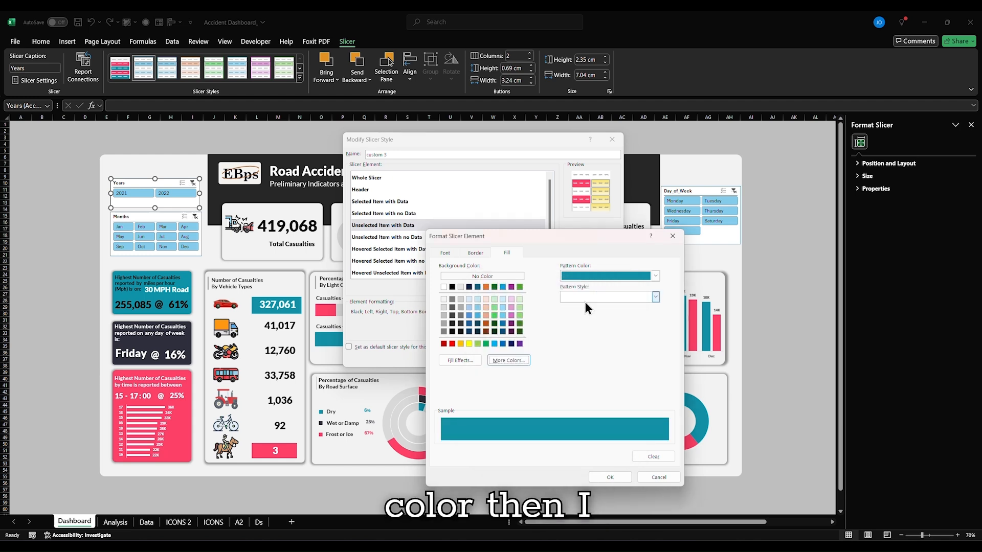
Remove the borders of the Unselected Item with Data element, make its font white and accept the formatting.
left_click(476, 253)
left_click(542, 283)
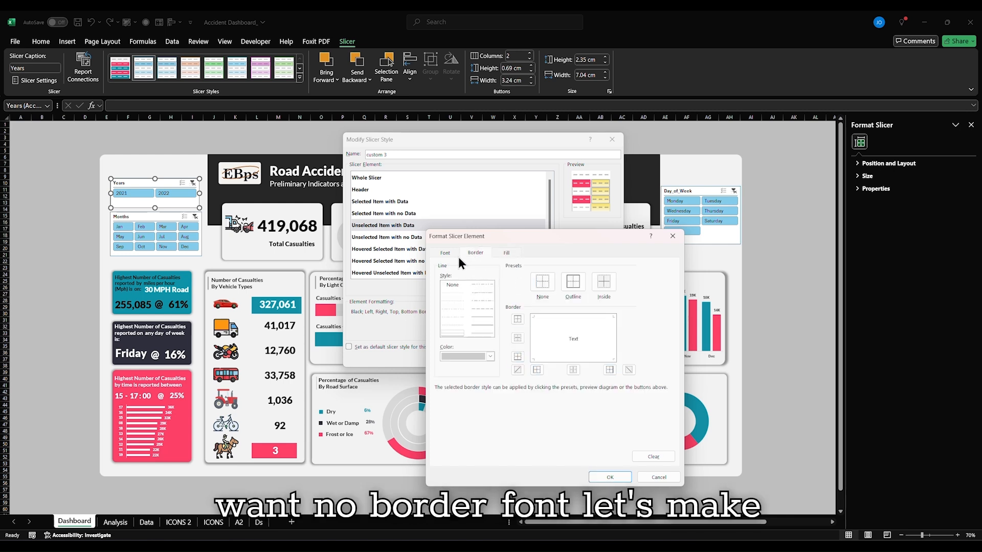
left_click(448, 253)
left_click(563, 336)
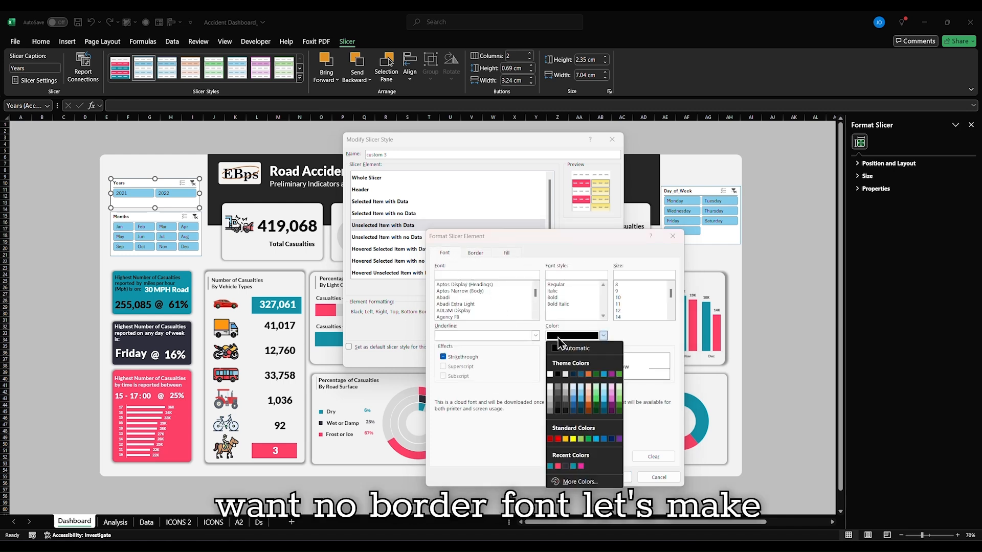
left_click(552, 387)
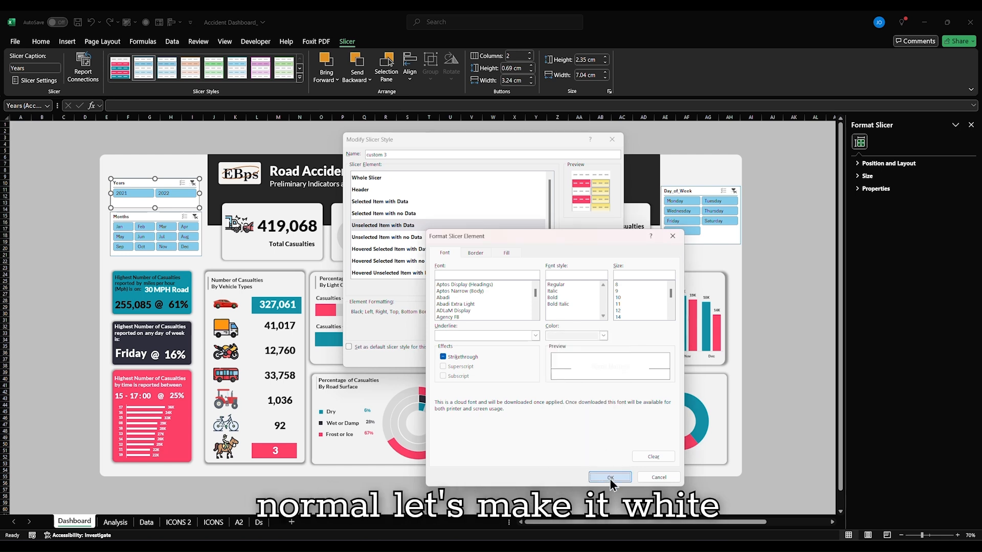
left_click(597, 336)
left_click(559, 388)
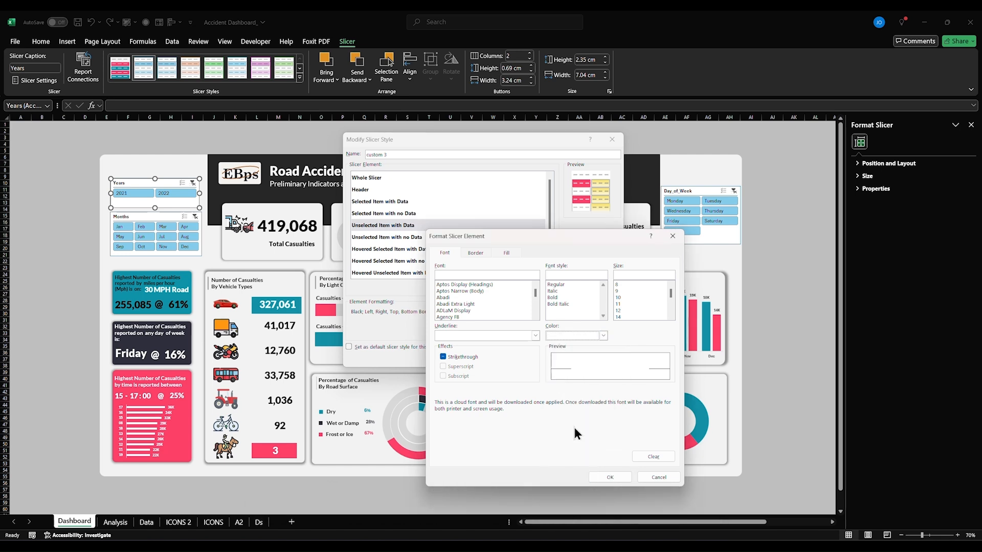
left_click(614, 477)
Set the background color of the Unselected Item with no Data element to the copied custom color #1391A7.
left_click(404, 237)
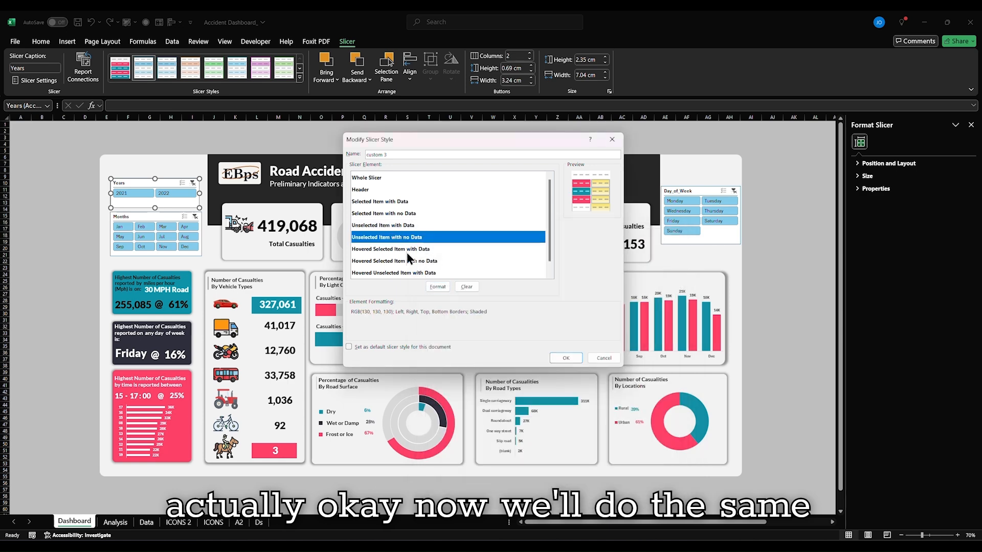
left_click(436, 288)
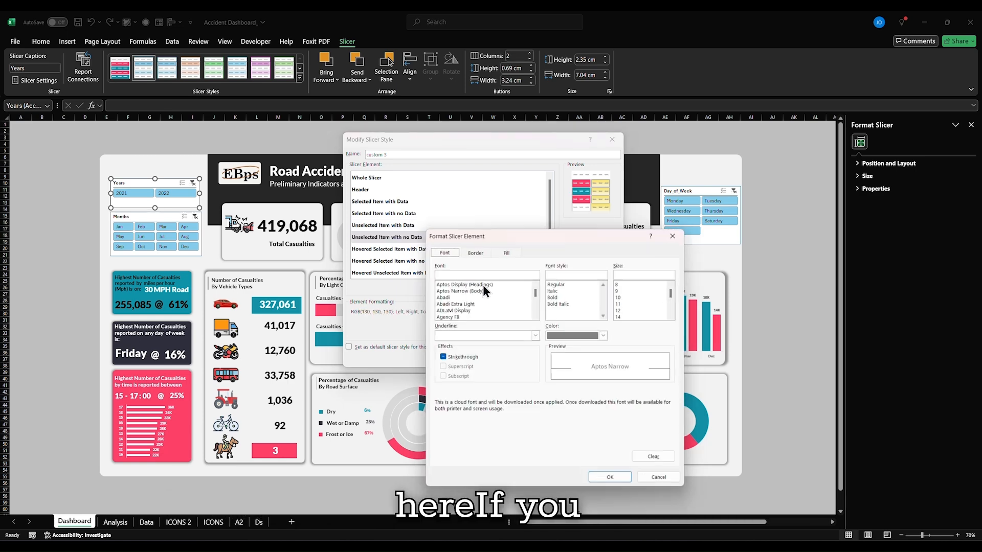
left_click(506, 255)
left_click(514, 360)
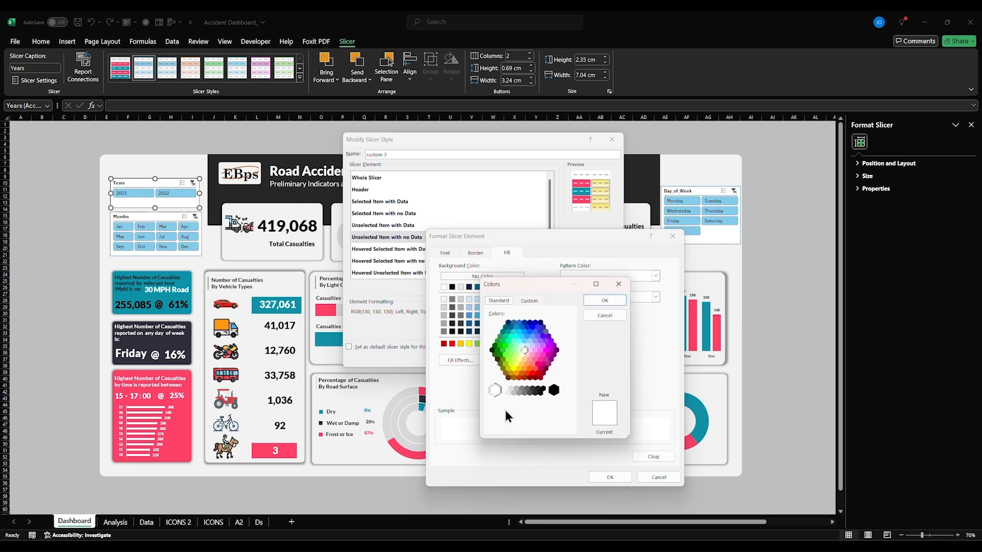
left_click(530, 301)
double_click(542, 426)
key("ctrl+v")
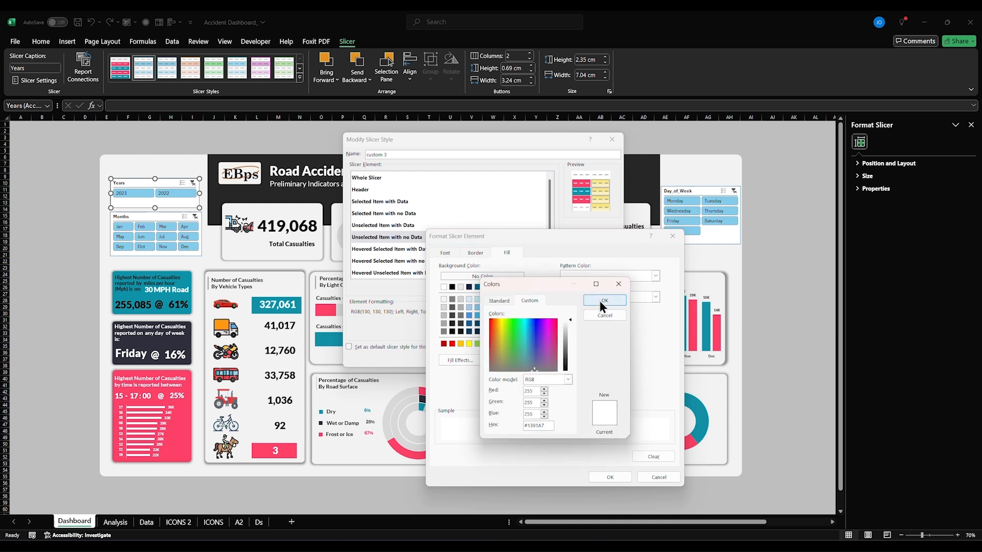
left_click(604, 301)
Remove the borders of the Unselected Item with no Data element, make its font white and accept the formatting.
left_click(476, 253)
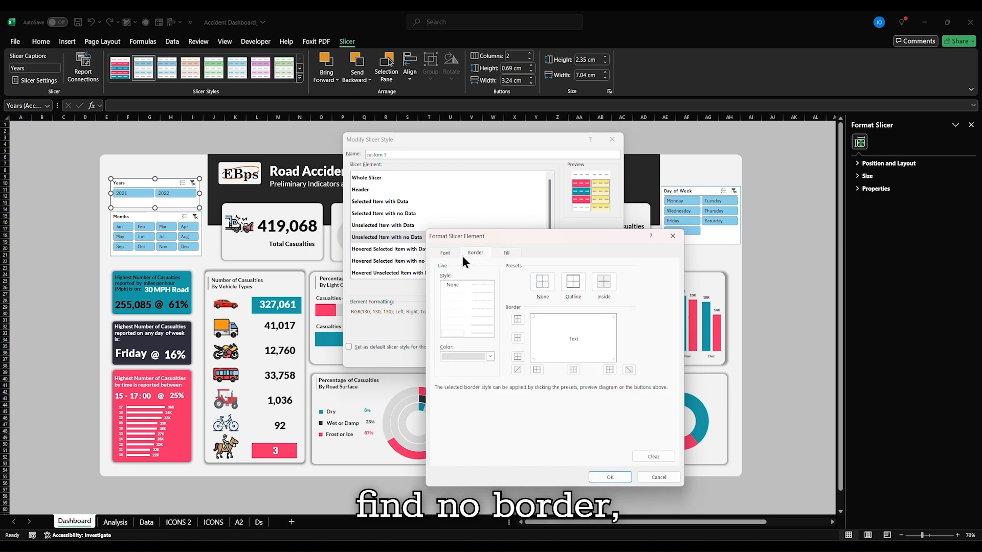
left_click(448, 253)
left_click(557, 336)
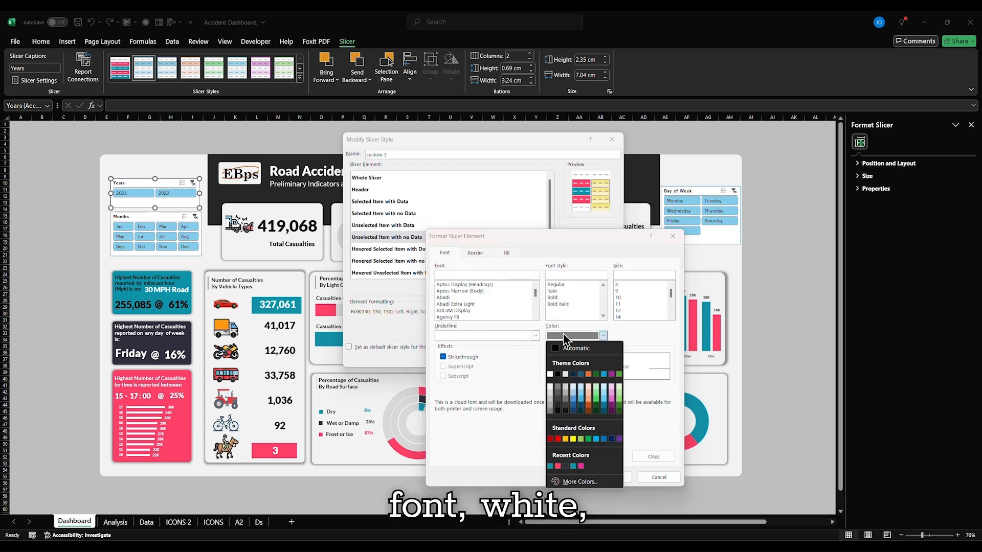
left_click(550, 374)
left_click(605, 477)
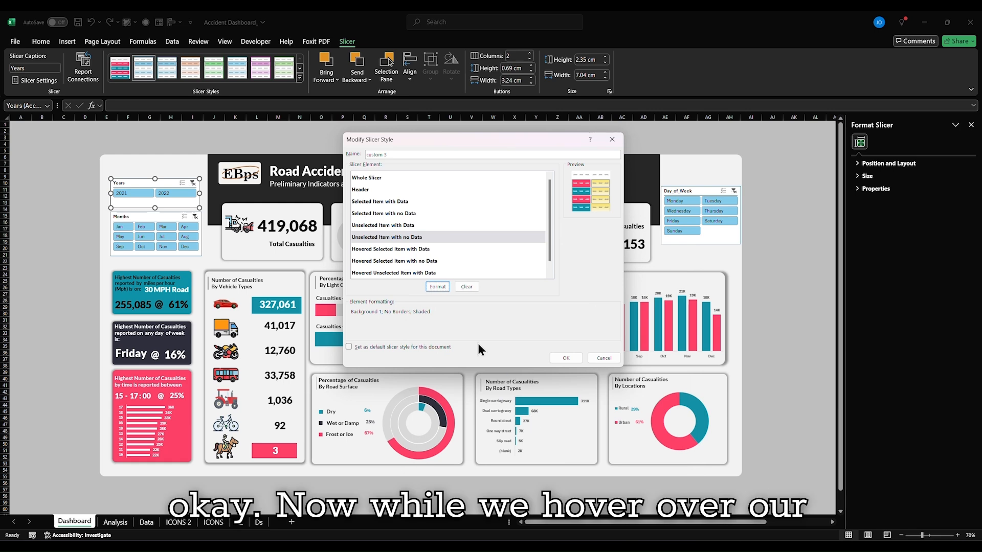
Set the fill's pattern color for the Hovered Selected Item with Data element to the recently used dark gray.
left_click(387, 249)
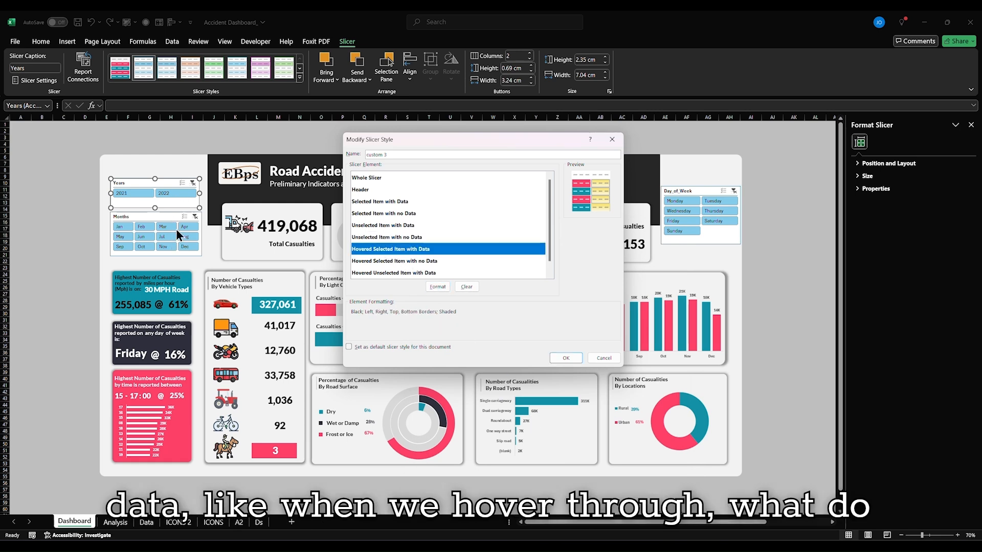
left_click(440, 286)
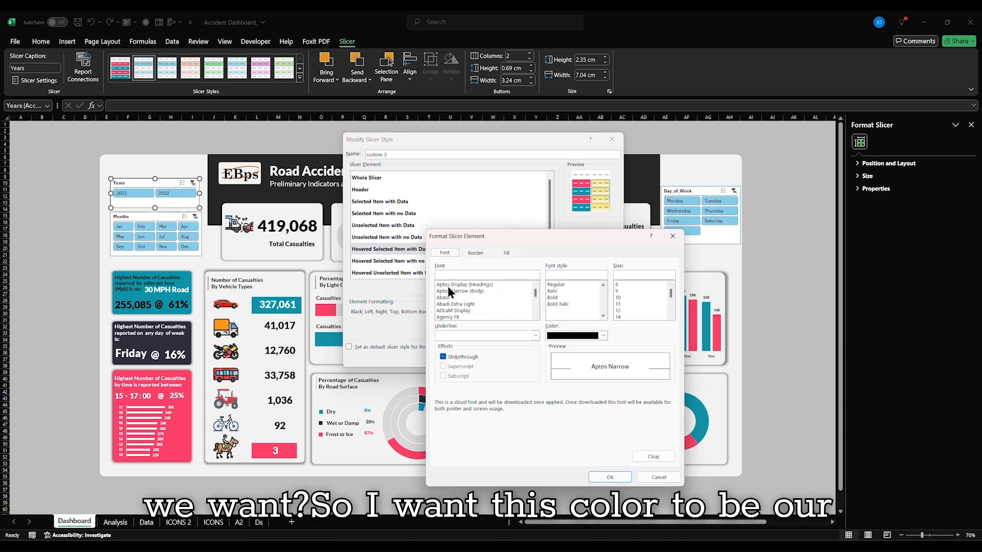
left_click(507, 253)
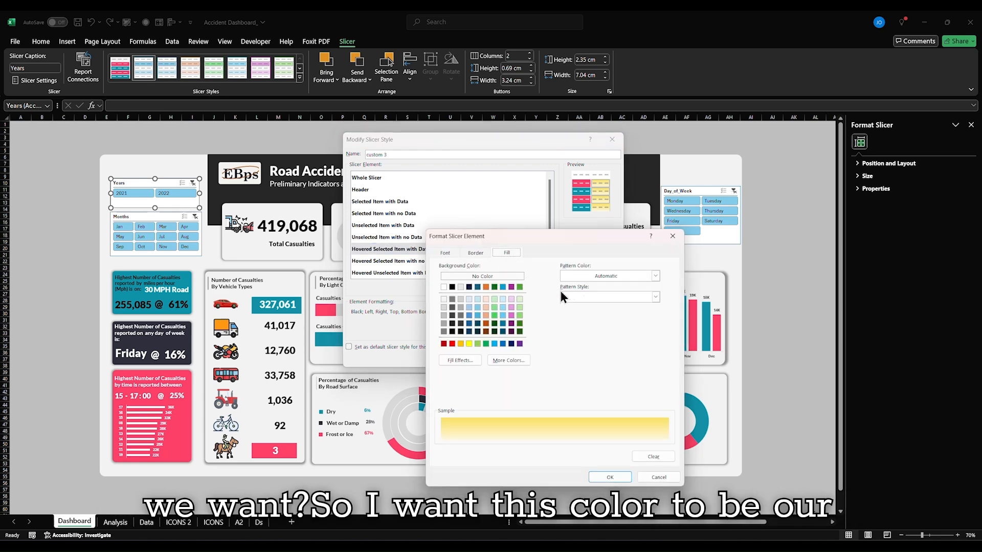
left_click(655, 276)
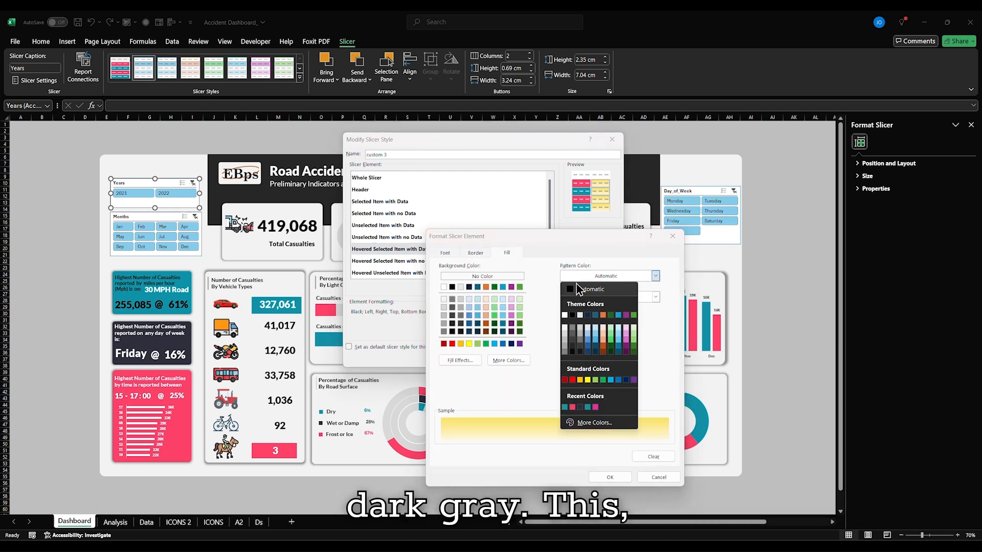
left_click(581, 407)
Copy the hex code #2E2F3C of the dark gray pattern color and accept the color.
left_click(655, 276)
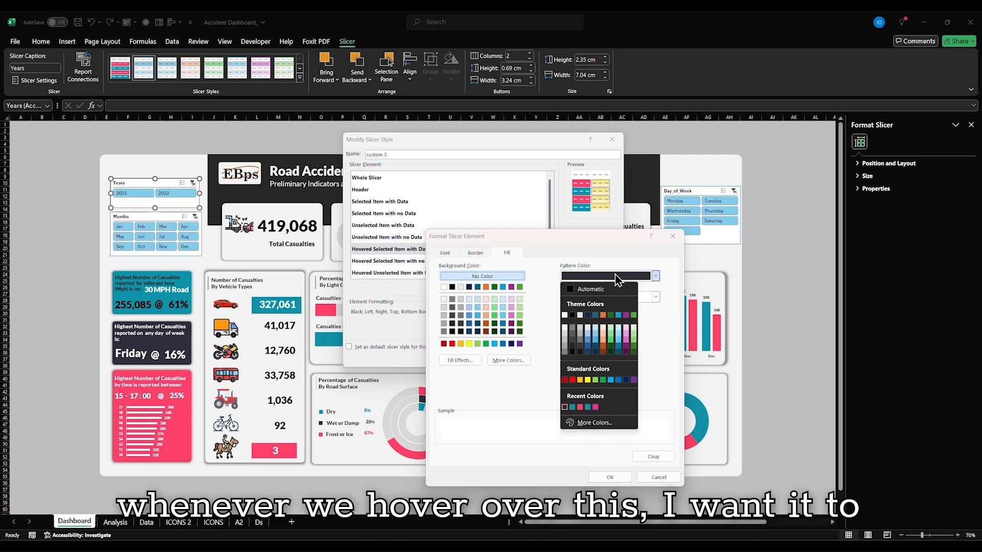
left_click(595, 425)
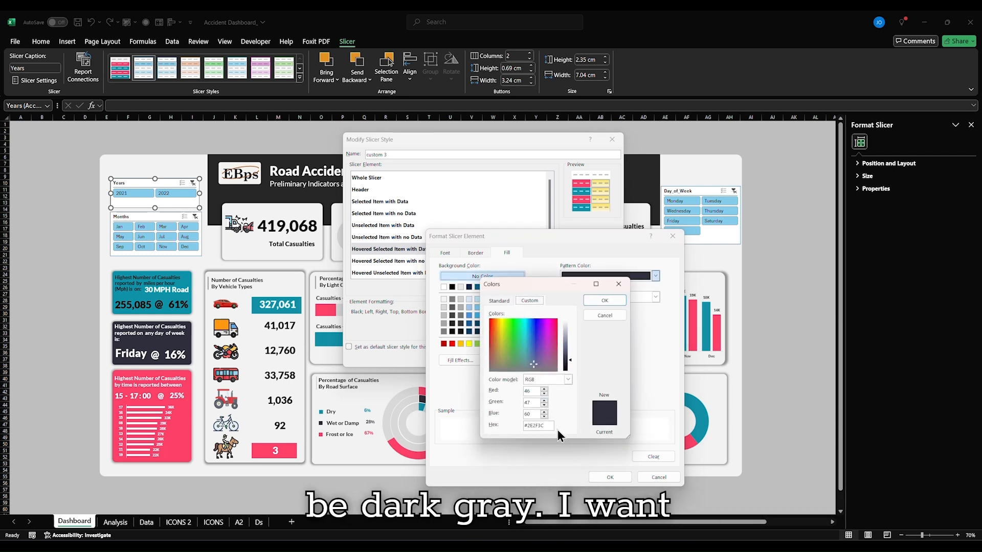
left_click_drag(551, 425, 520, 431)
key("ctrl+c")
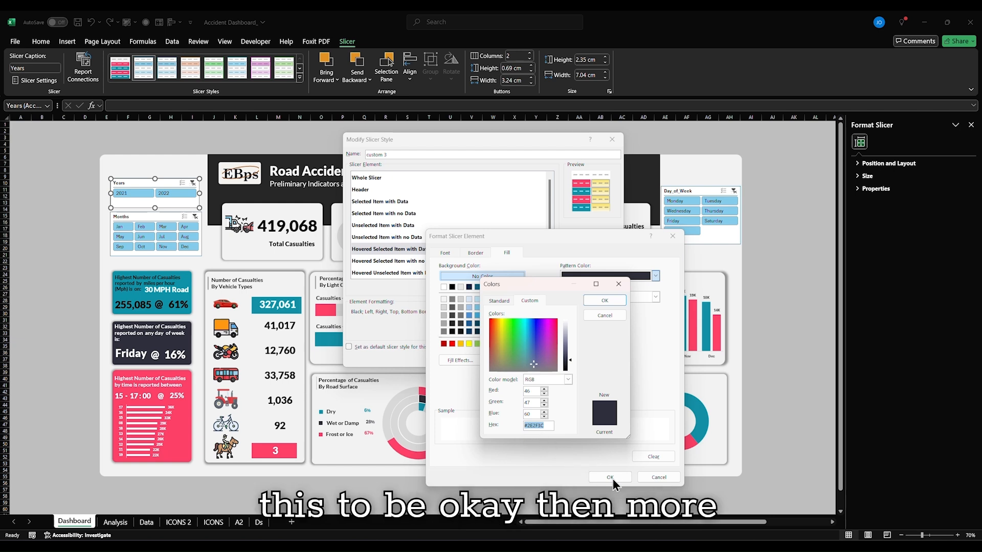
left_click(603, 304)
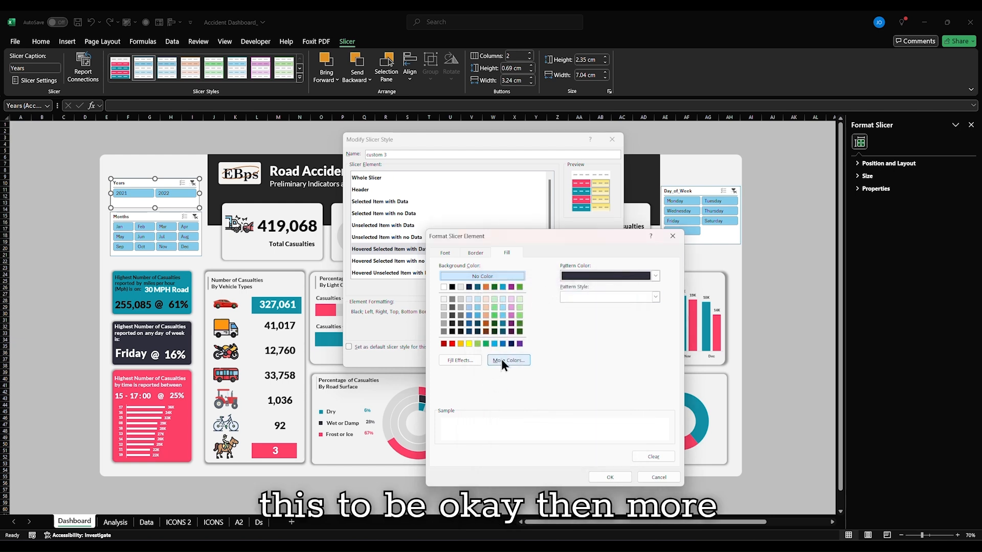
Set the background color of the Hovered Selected Item with Data element to #2E2F3C and remove its borders.
left_click(501, 360)
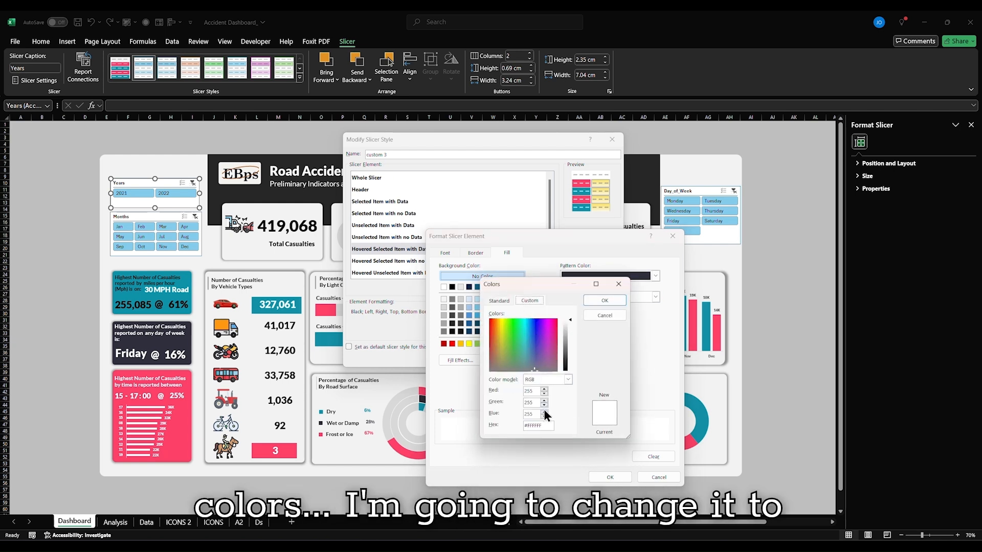
left_click_drag(545, 424, 509, 424)
key("ctrl+v")
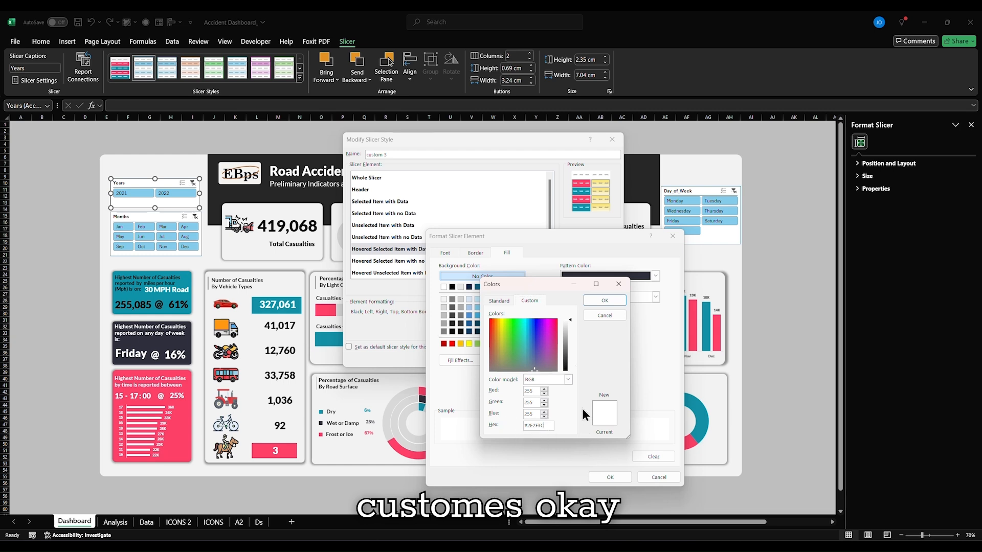
left_click(588, 305)
left_click(471, 254)
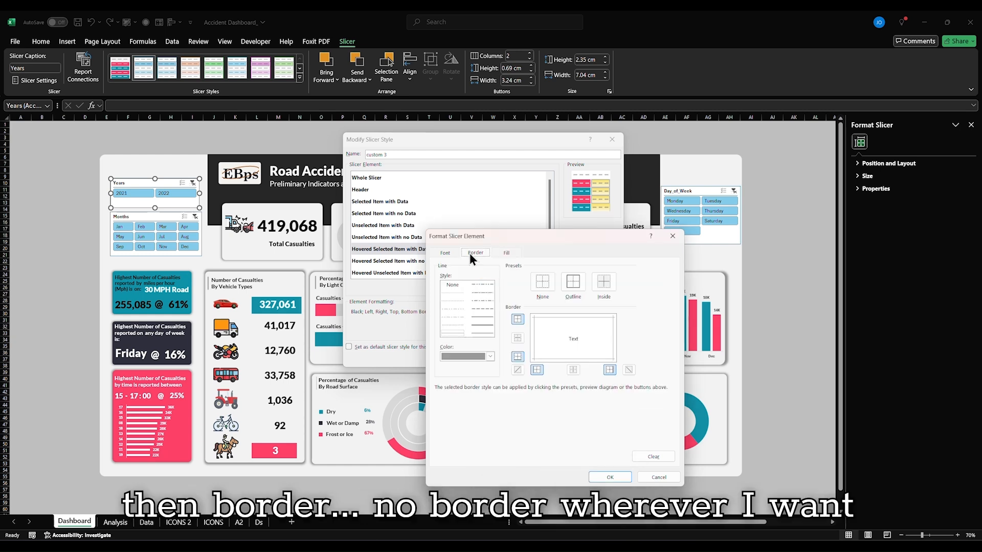
left_click(532, 282)
Set the font of the Hovered Selected Item with Data element to Lato, bold, size 14 and accept the formatting.
left_click(445, 253)
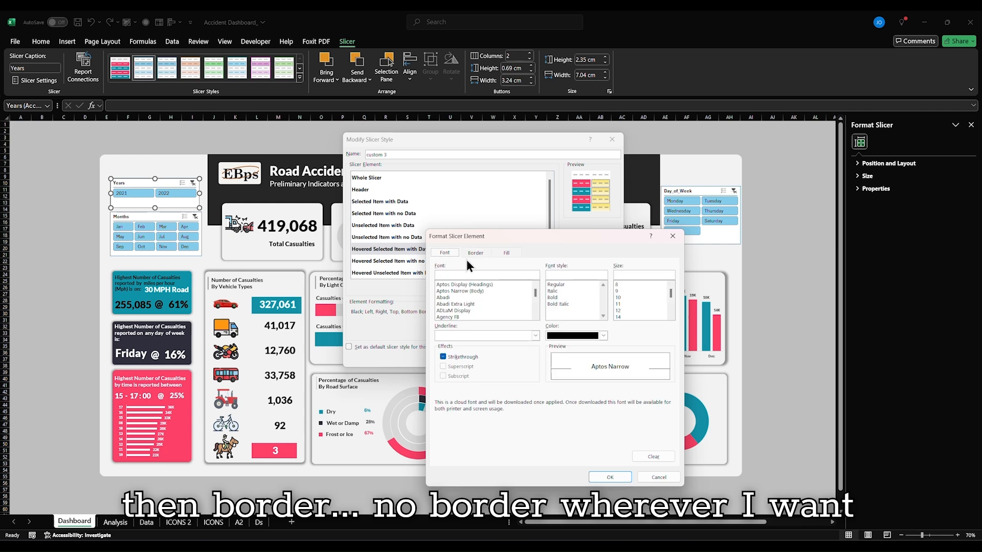
left_click(620, 316)
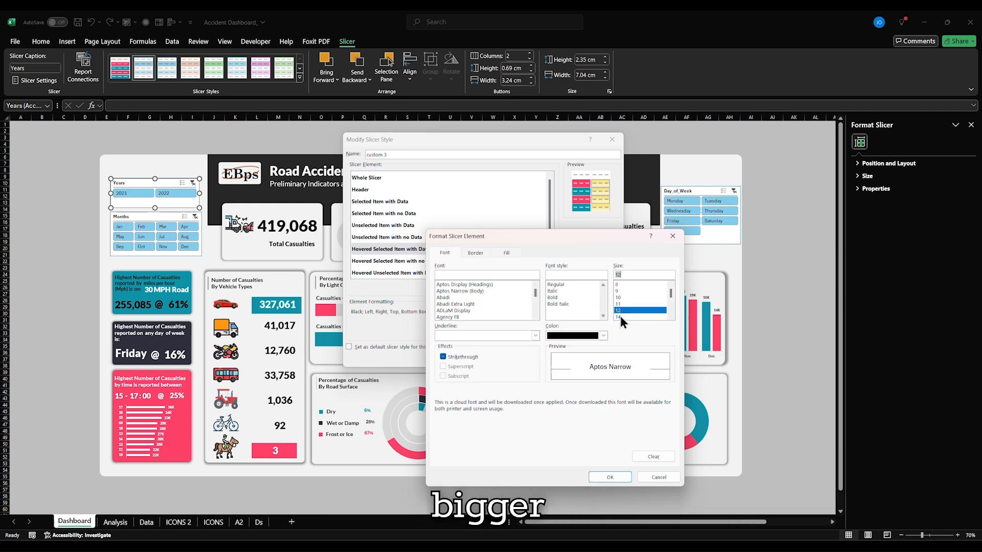
left_click(491, 268)
type("la")
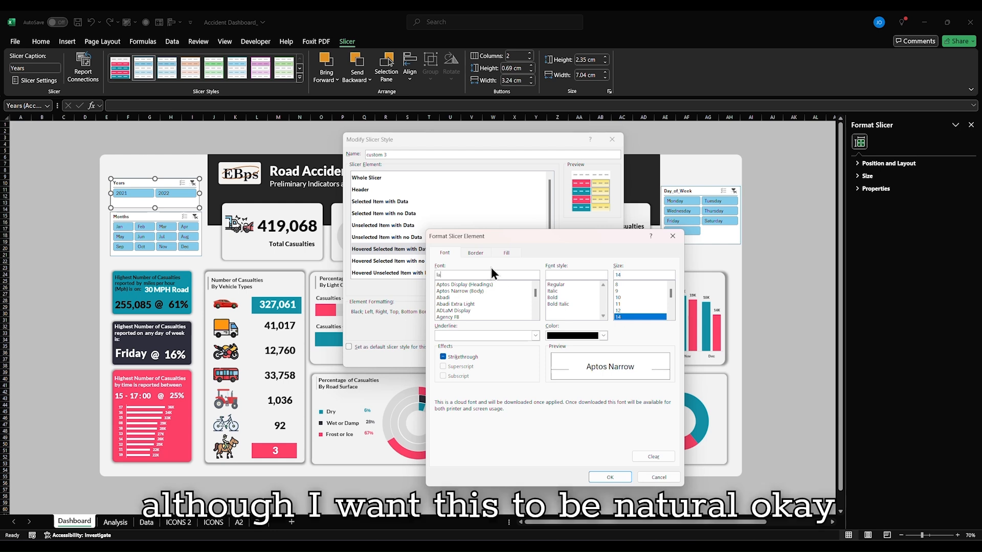
type("to")
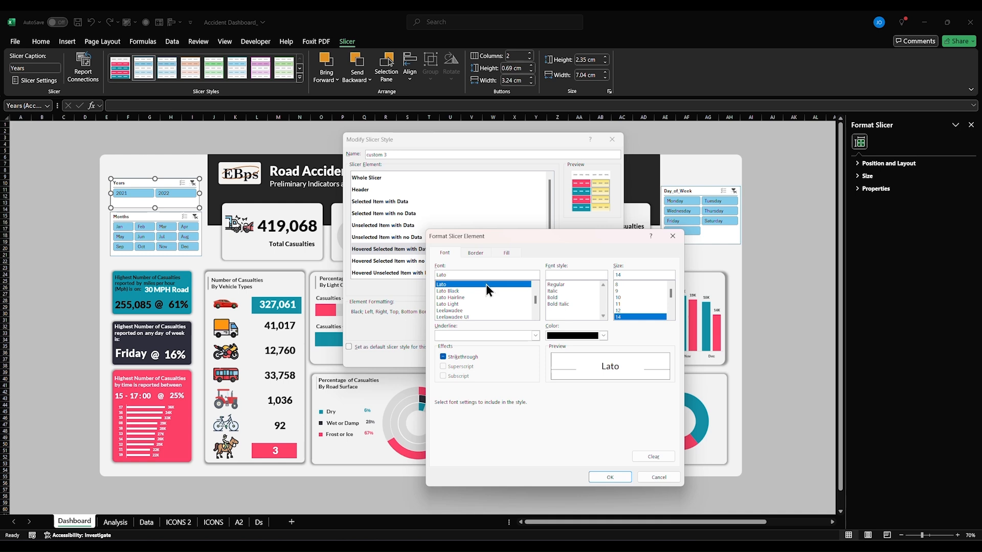
key("Return")
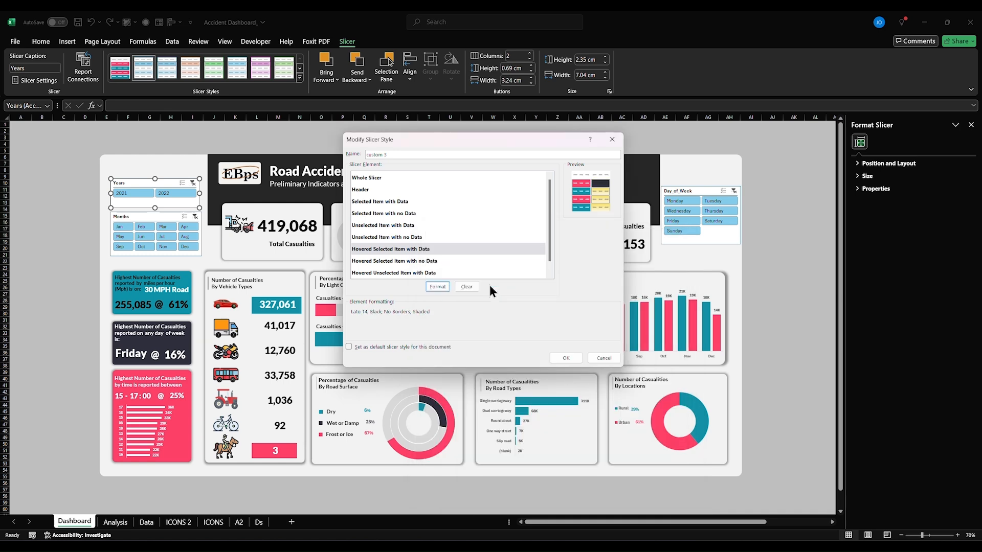
left_click(436, 287)
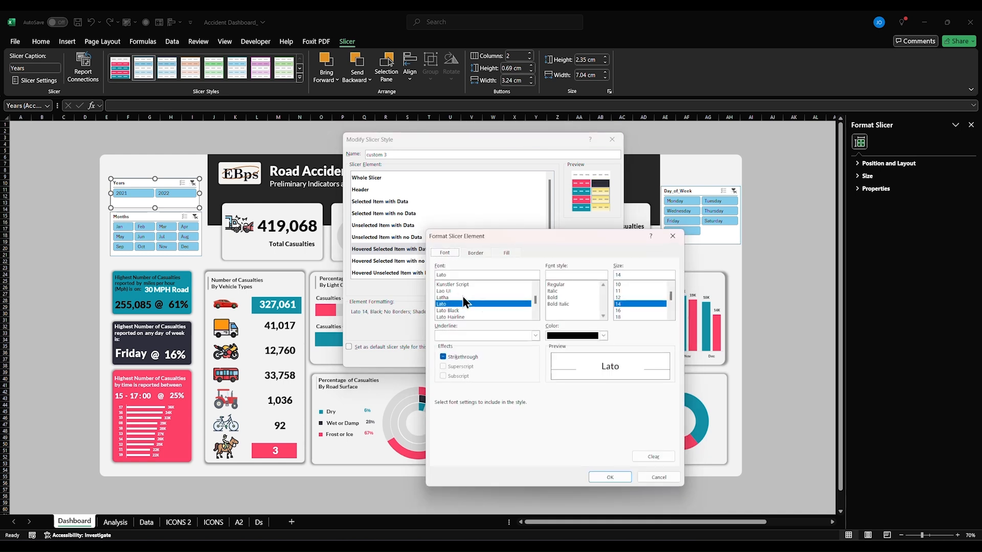
left_click(555, 297)
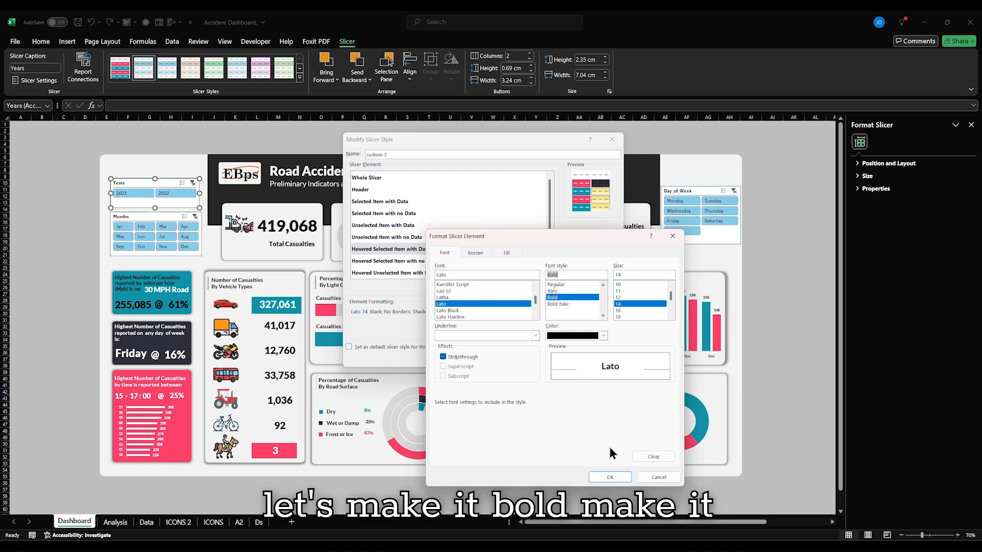
left_click(610, 477)
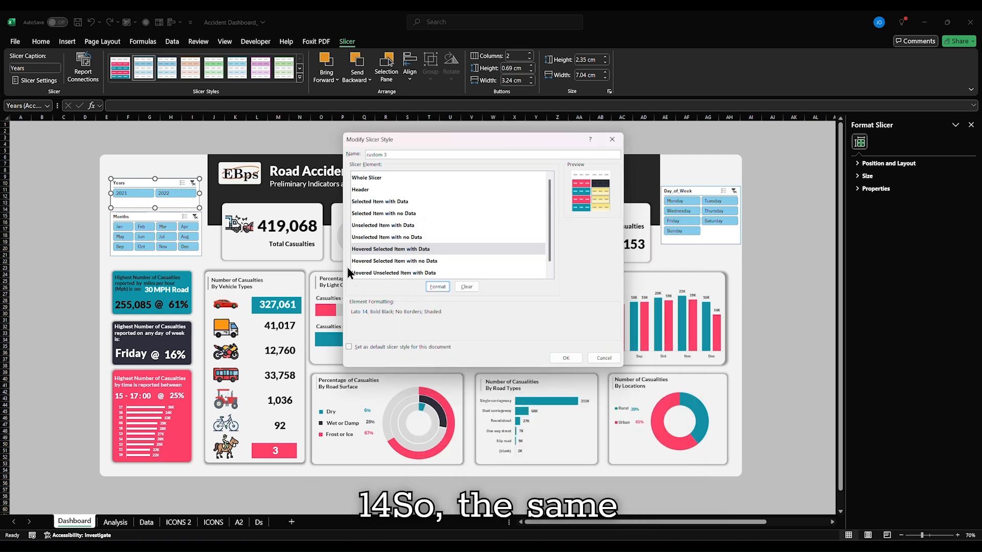
Set the font of the Hovered Selected Item with no Data element to Lato, bold, size 14.
left_click(373, 261)
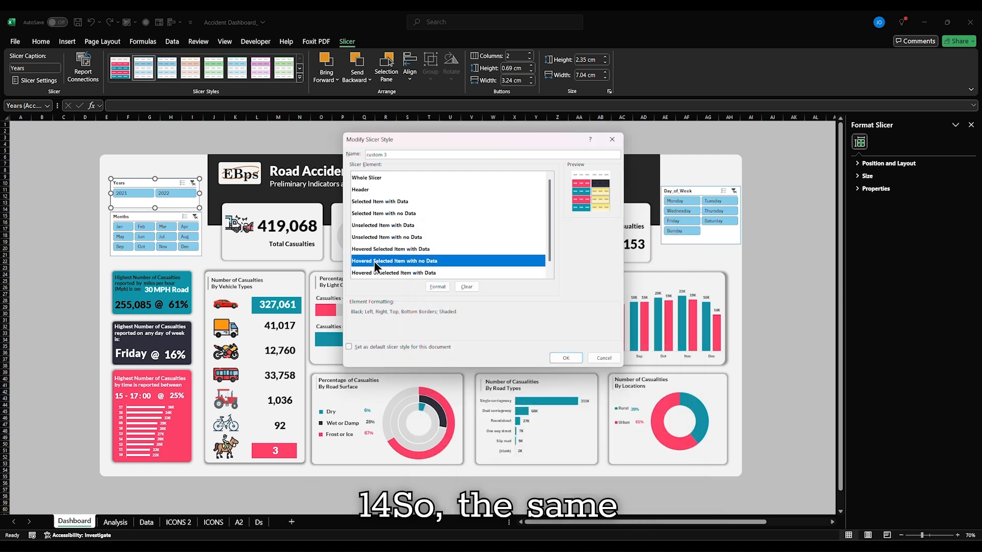
left_click(433, 289)
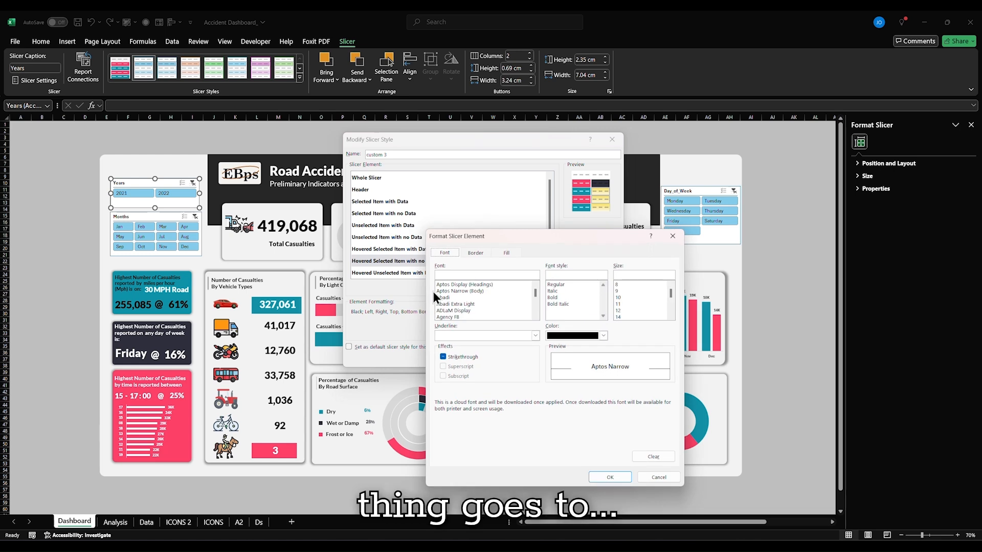
left_click(474, 275)
type("Lato")
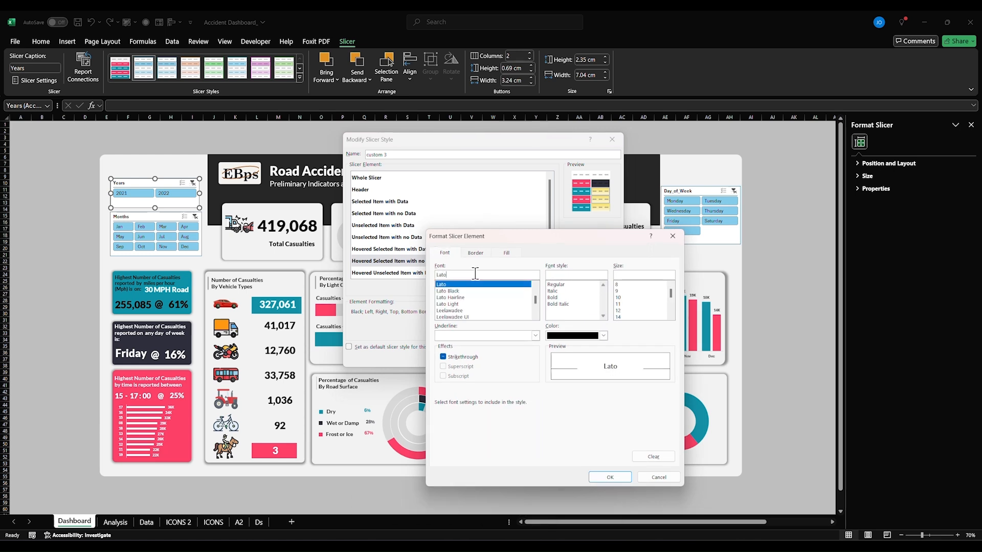
left_click(559, 297)
left_click(622, 317)
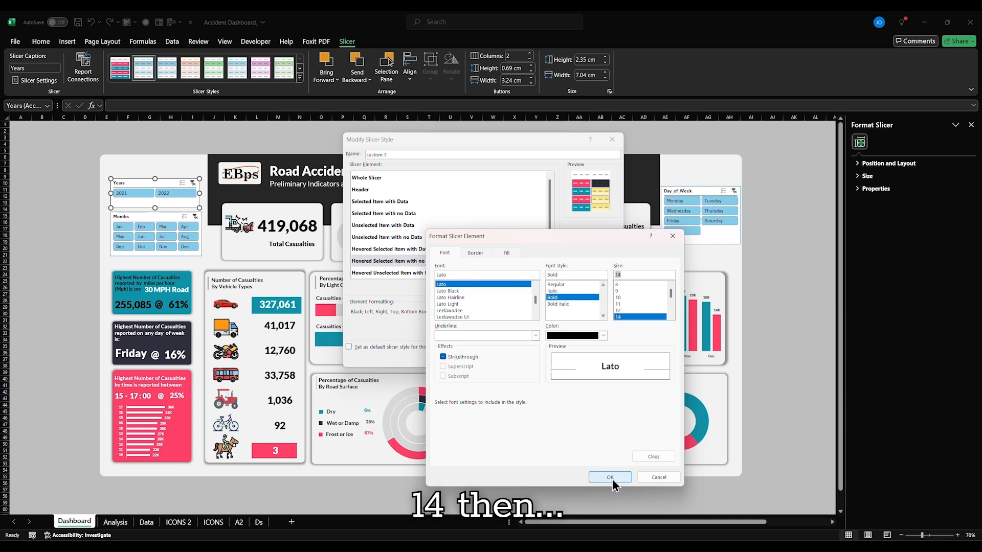
Remove the borders of the Hovered Selected Item with no Data element, set its background color to #2E2F3C and accept the formatting.
left_click(468, 254)
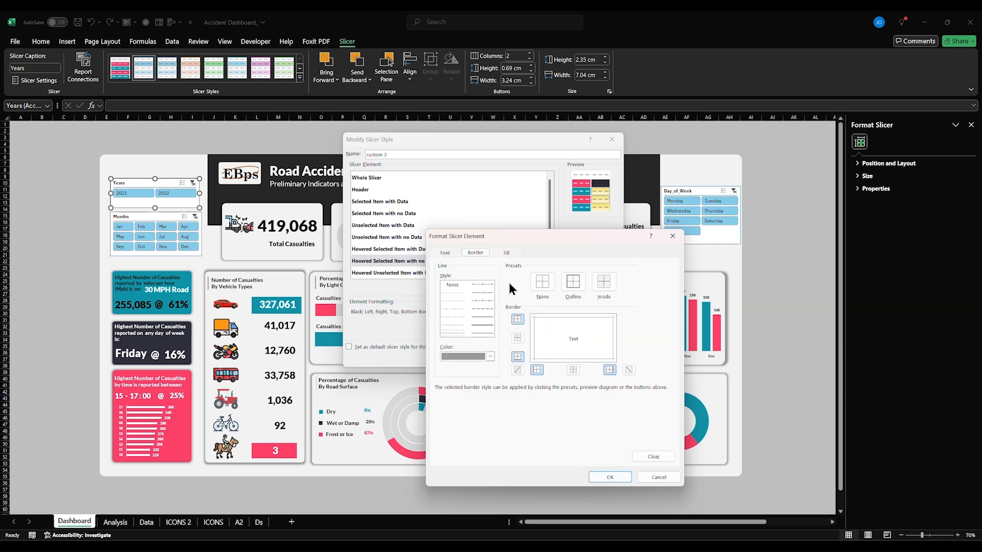
left_click(536, 280)
left_click(505, 254)
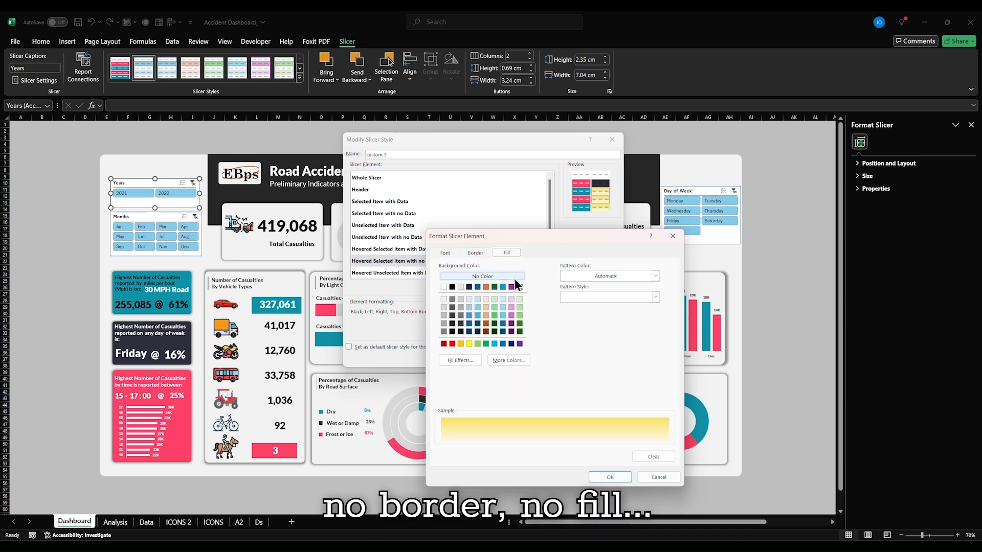
left_click(513, 361)
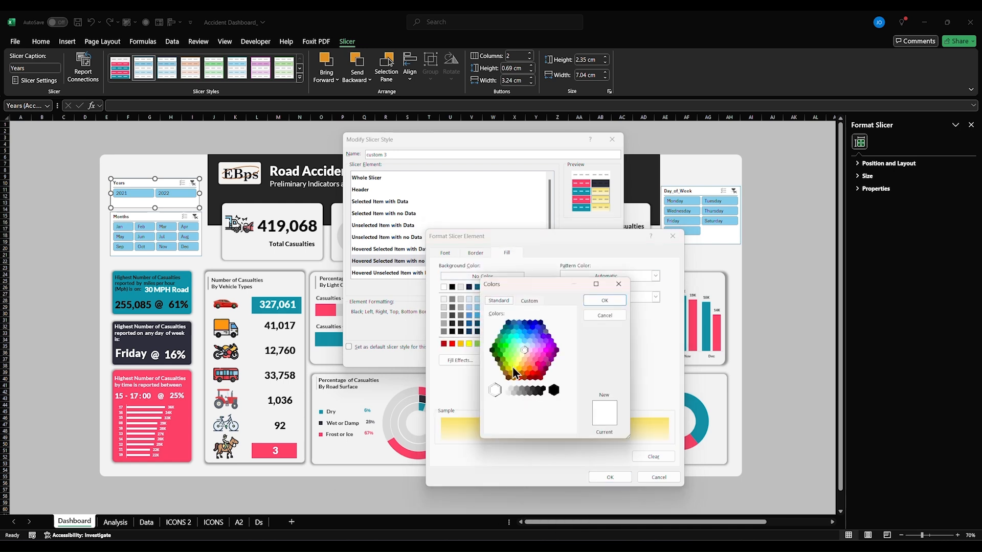
left_click(528, 301)
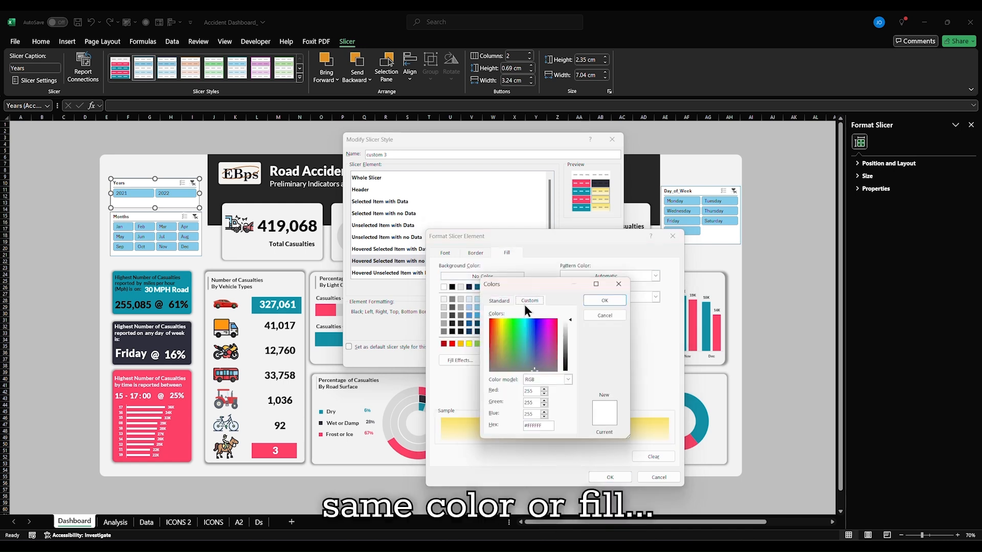
left_click(543, 426)
key("ctrl+a")
key("ctrl+v")
left_click(592, 300)
left_click(613, 479)
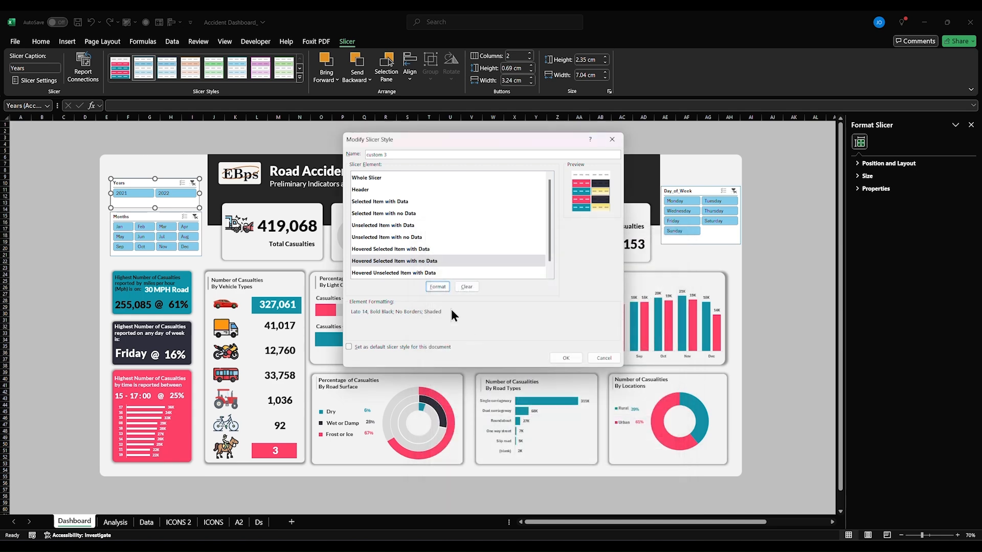
Set the background color of the Hovered Unselected Item with Data element to #2E2F3C and remove its borders.
scroll(396, 247, "down", 1)
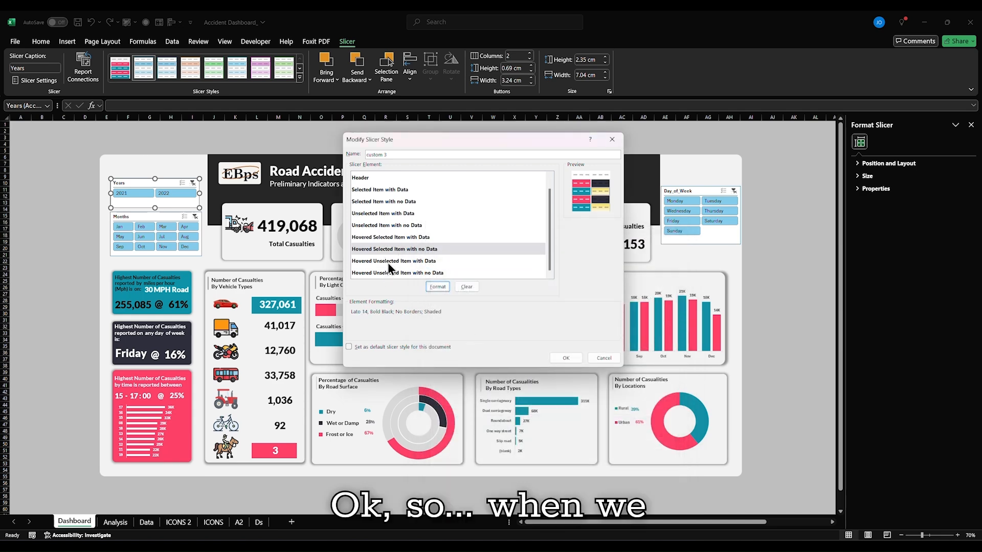
left_click(388, 263)
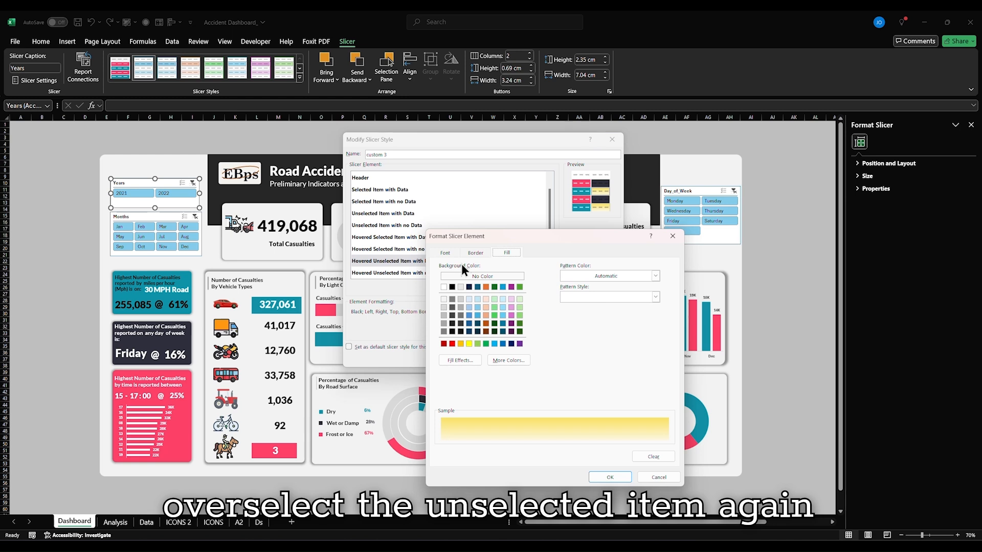
left_click(497, 361)
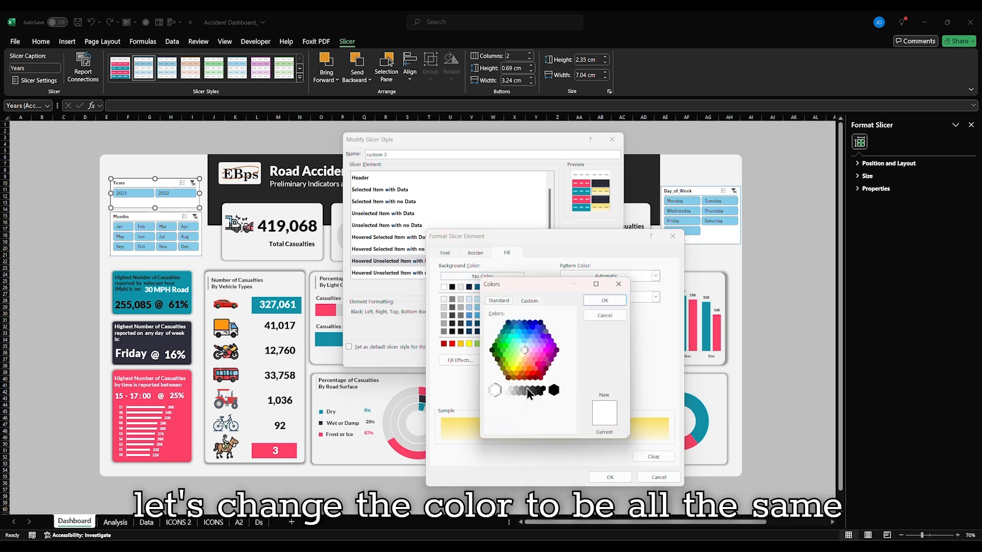
left_click(530, 301)
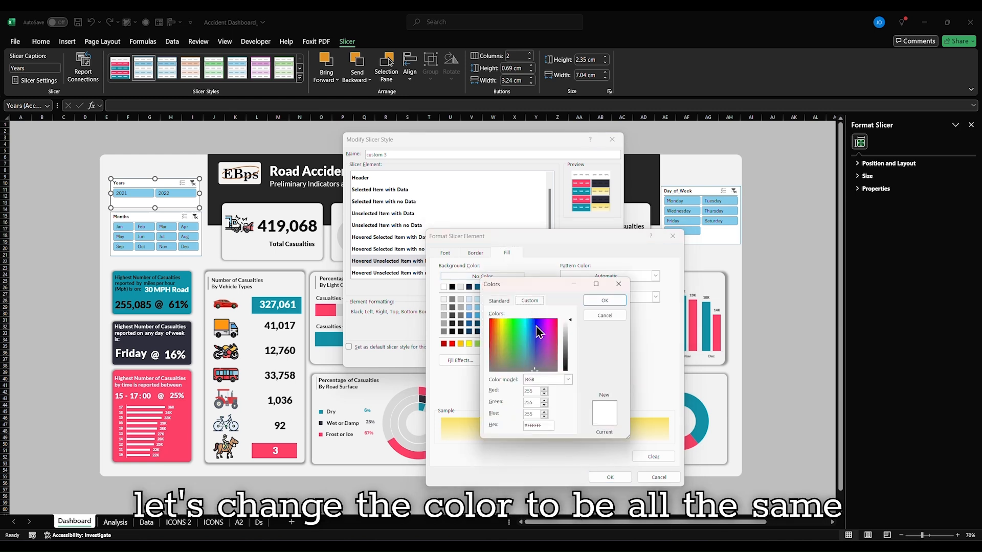
double_click(545, 423)
type("#2E2F3C")
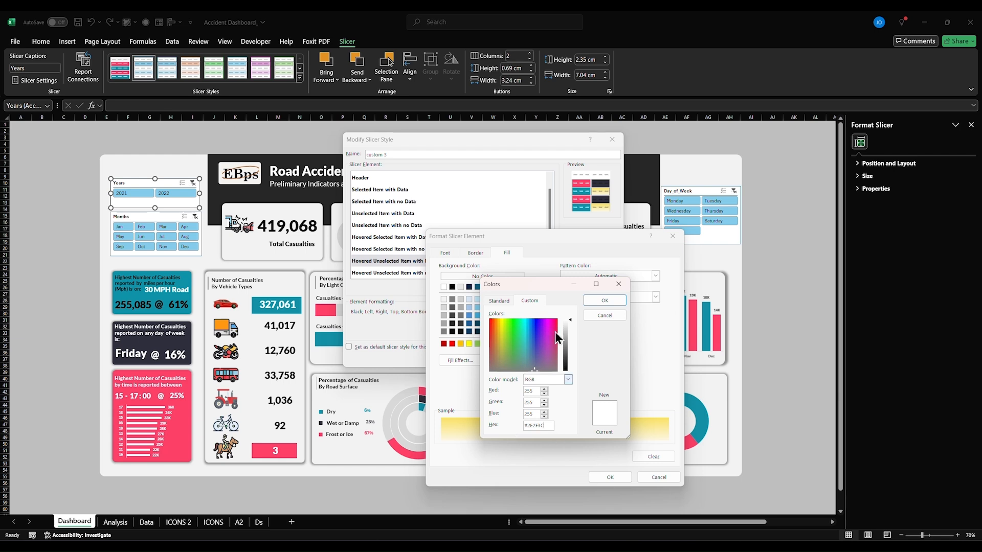
left_click(605, 300)
left_click(466, 252)
left_click(541, 280)
Set the font of the Hovered Unselected Item with Data element to Lato, bold, size 14, white, and accept the formatting.
left_click(452, 254)
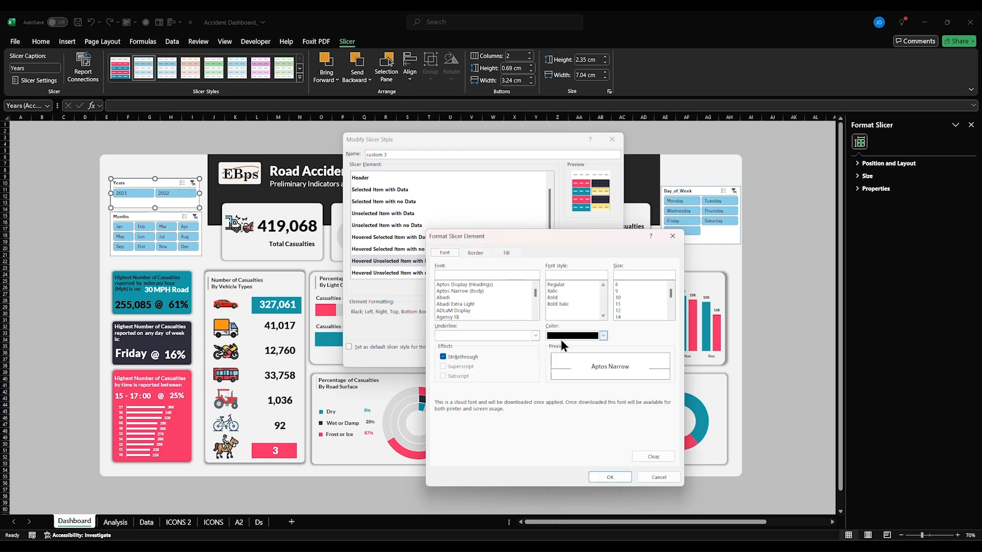
left_click(478, 272)
type("Lato")
left_click(566, 297)
left_click(619, 317)
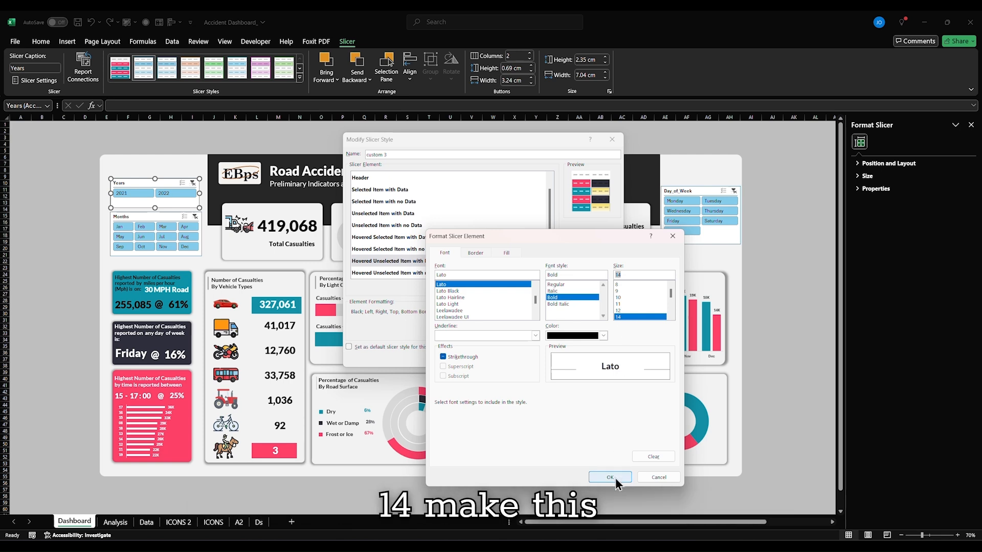
left_click(603, 336)
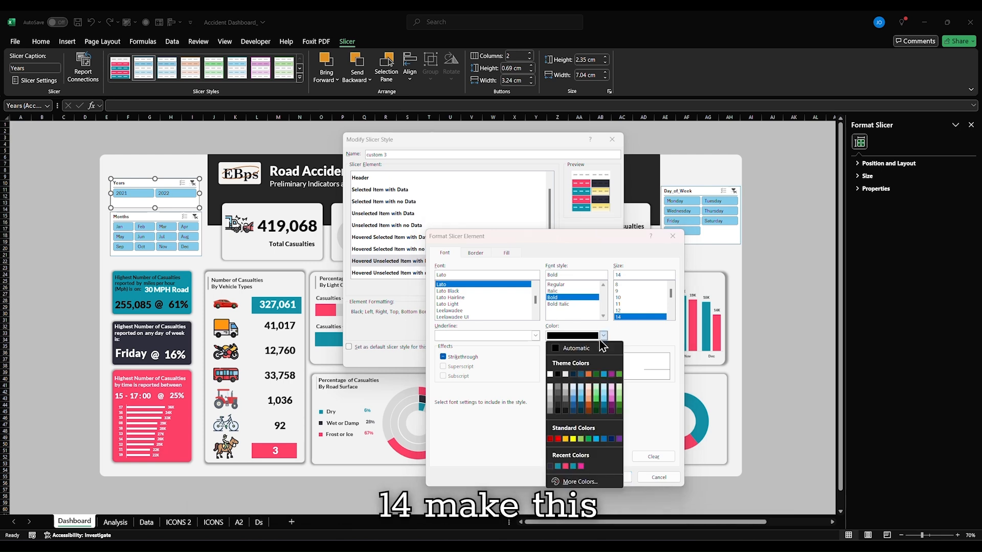
left_click(554, 373)
left_click(597, 475)
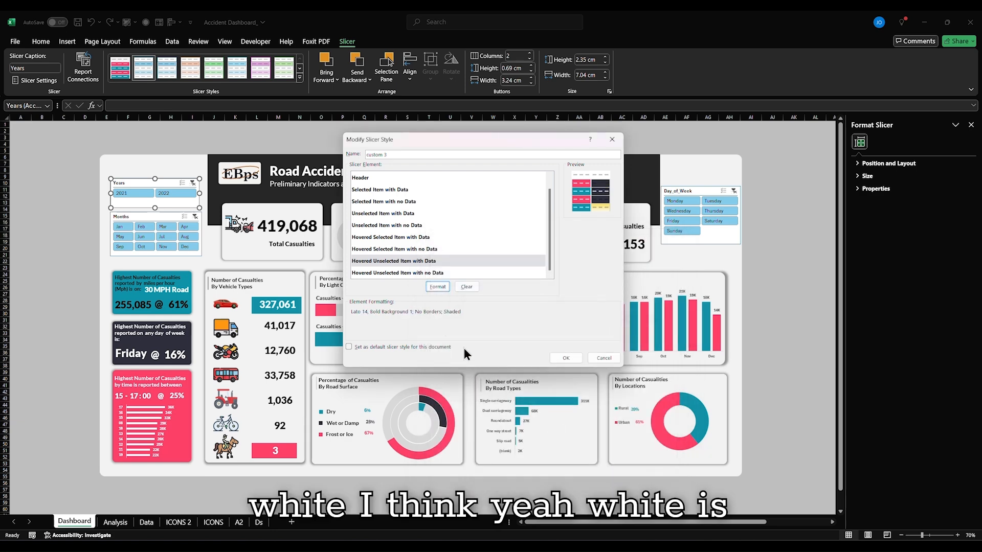
Remove the borders of the Hovered Unselected Item with no Data element and set its background color to #2E2F3C.
left_click(409, 249)
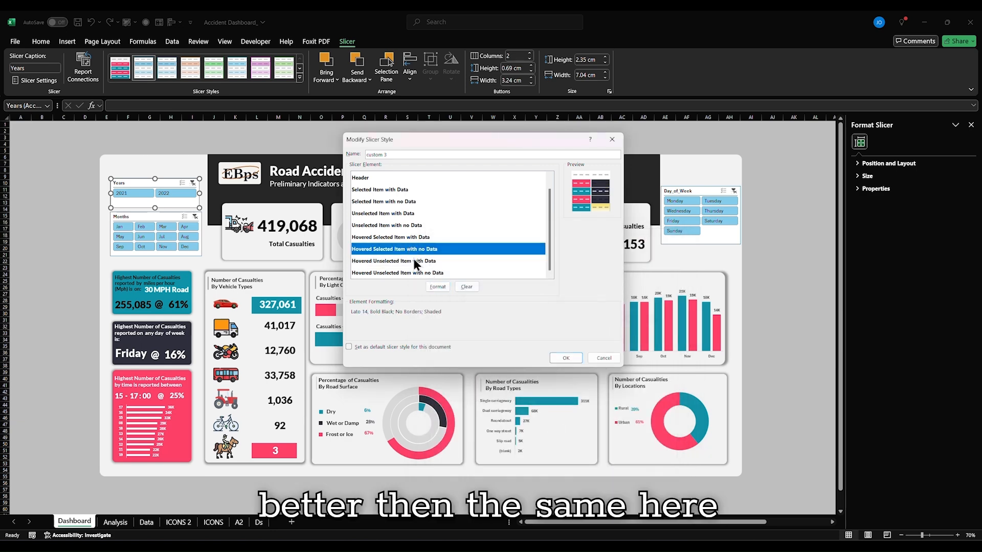
left_click(409, 271)
left_click(437, 287)
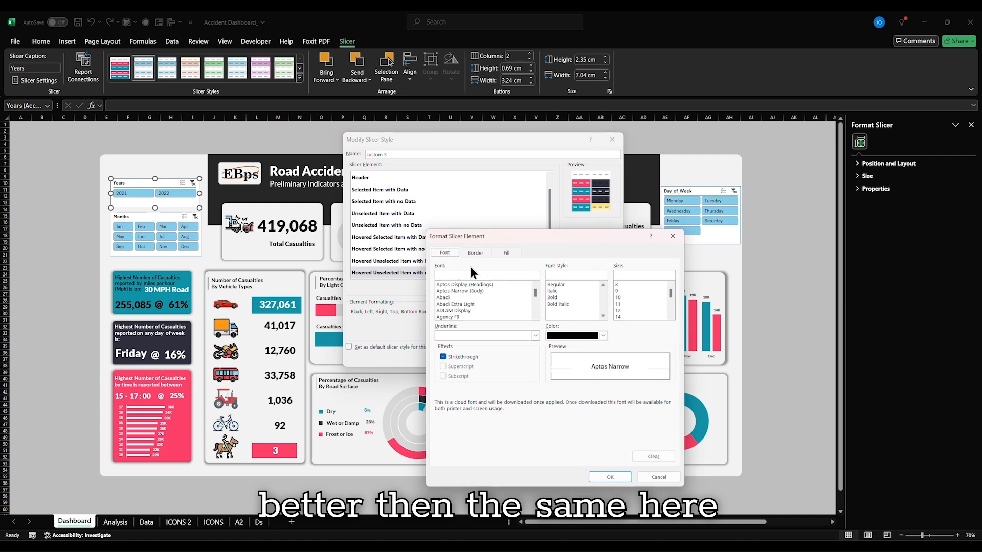
left_click(477, 253)
left_click(543, 281)
left_click(507, 253)
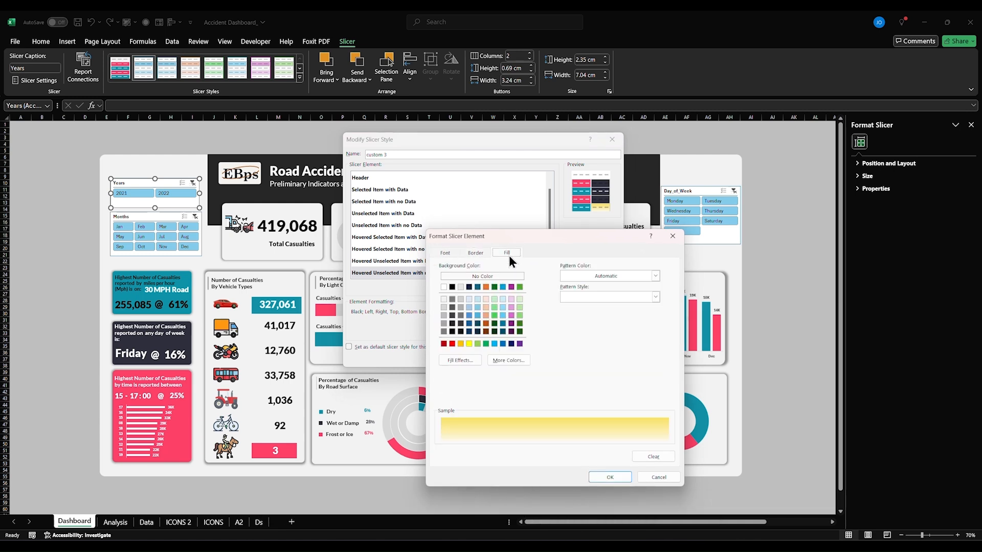
left_click(509, 360)
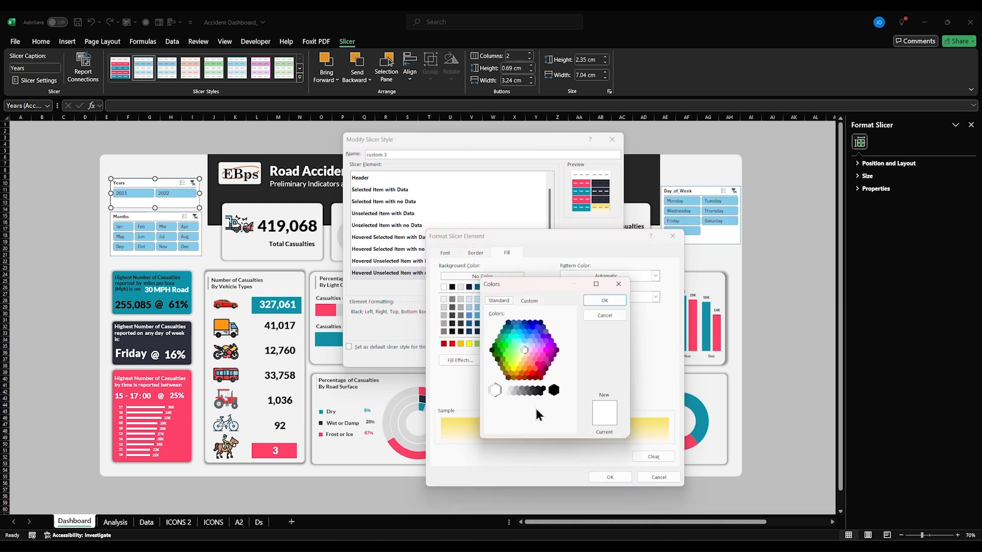
left_click(529, 302)
left_click_drag(544, 429, 520, 429)
type("#2E2F3C")
left_click(605, 302)
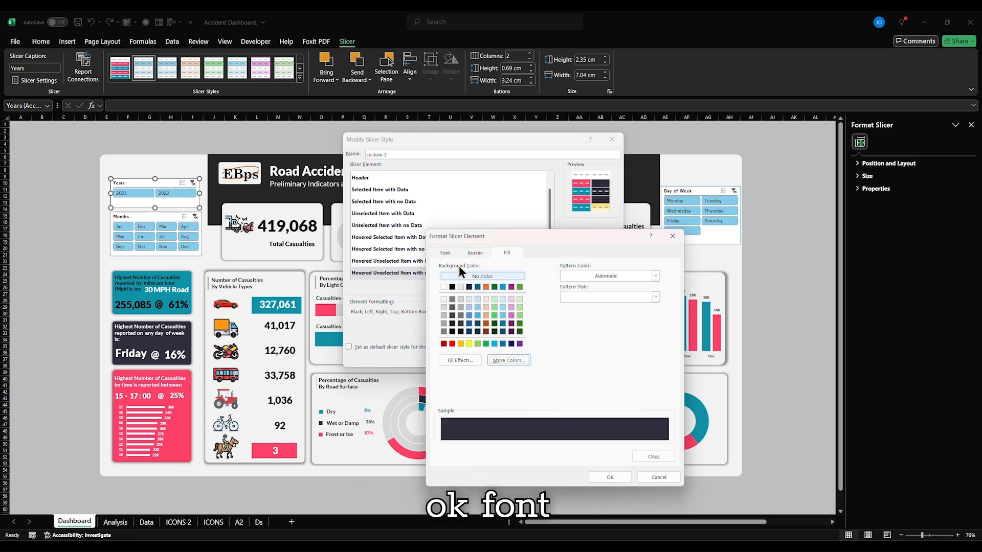
Set the font of the Hovered Unselected Item with no Data element to Lato, bold, size 14, white, and accept the formatting.
left_click(445, 253)
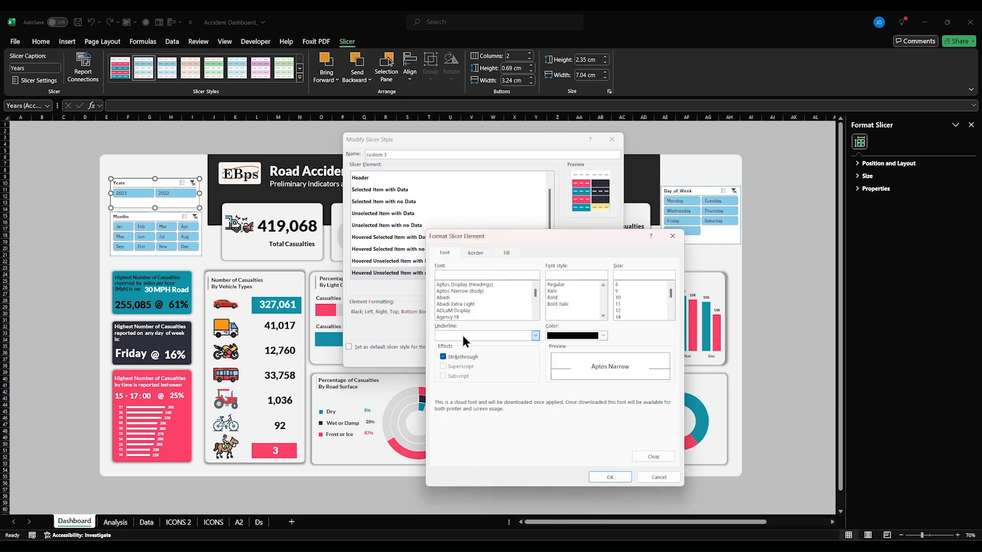
left_click(458, 275)
type("lato")
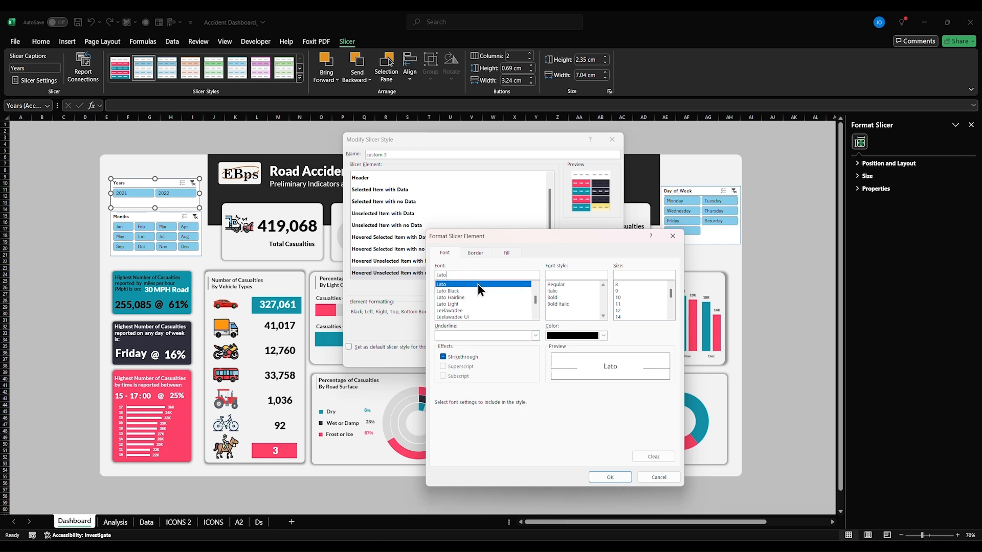
left_click(560, 297)
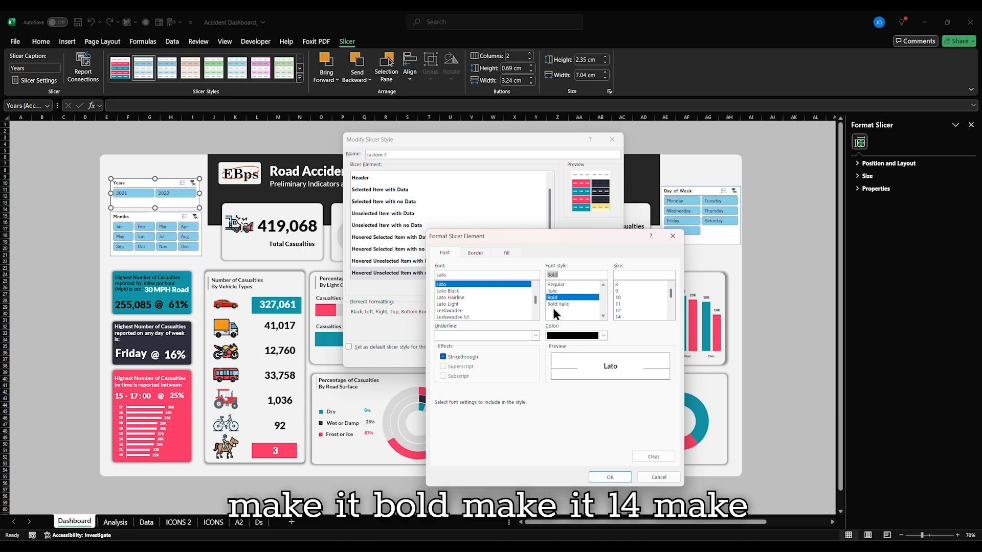
left_click(621, 316)
left_click(575, 336)
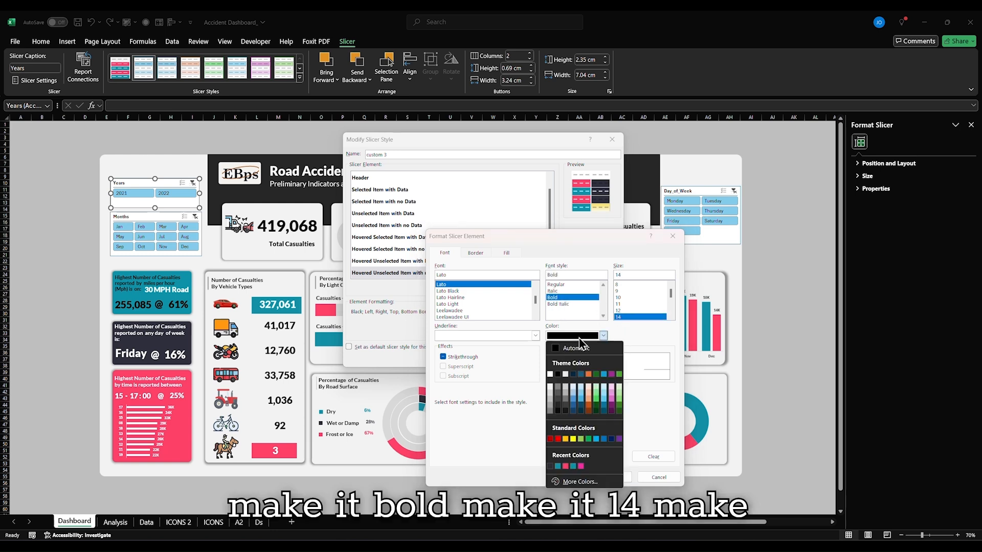
left_click(550, 374)
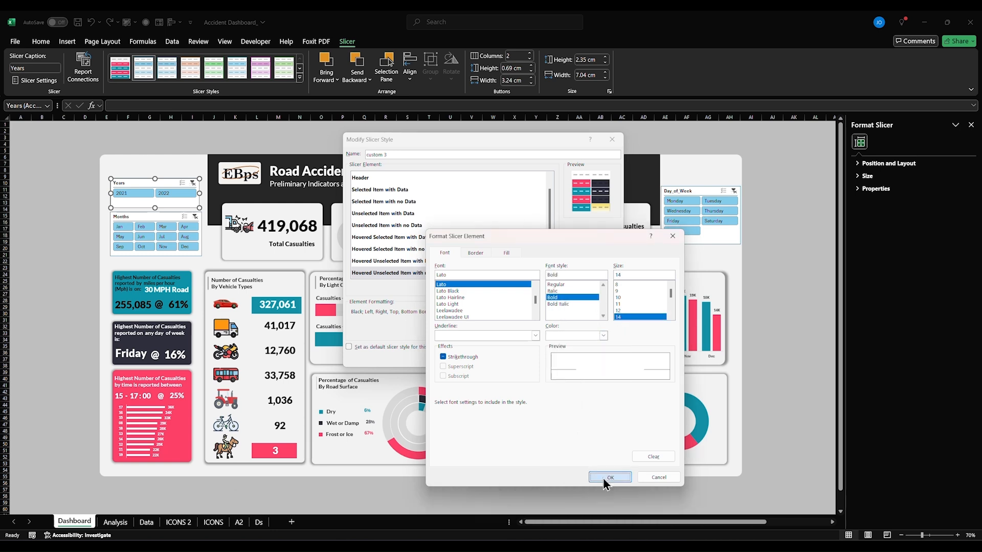
left_click(608, 477)
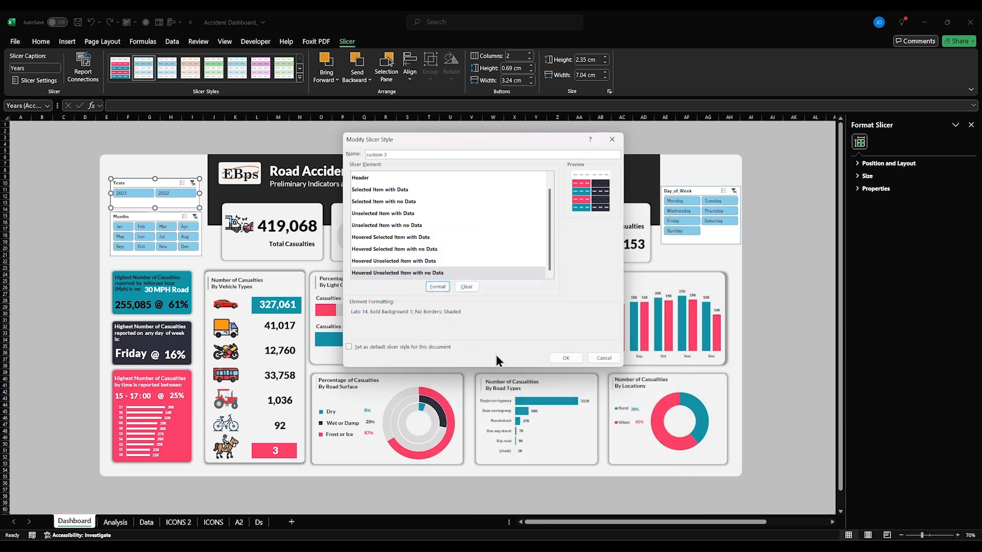
Change the font color of the Hovered Selected Item with Data element to white and check its border settings.
left_click(412, 240)
left_click(438, 287)
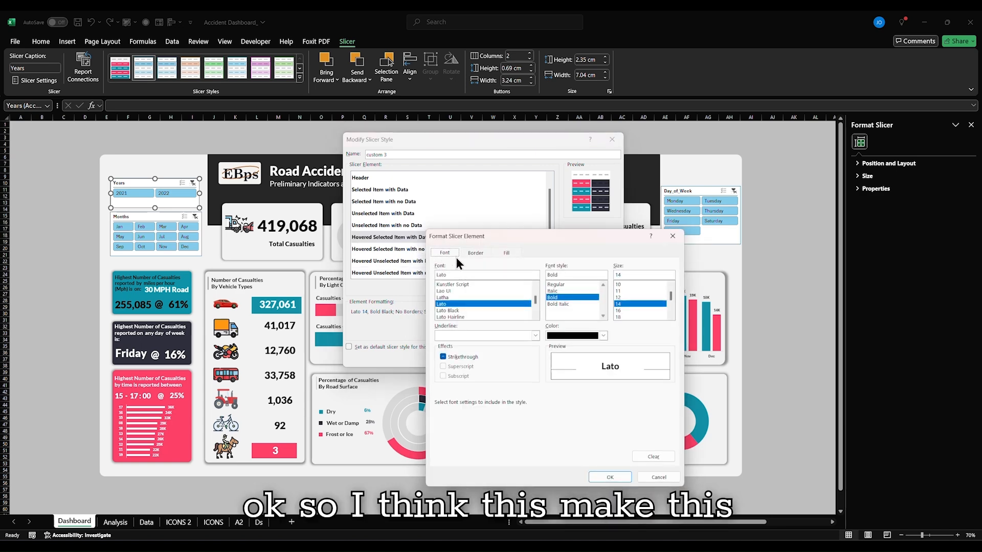
left_click(570, 337)
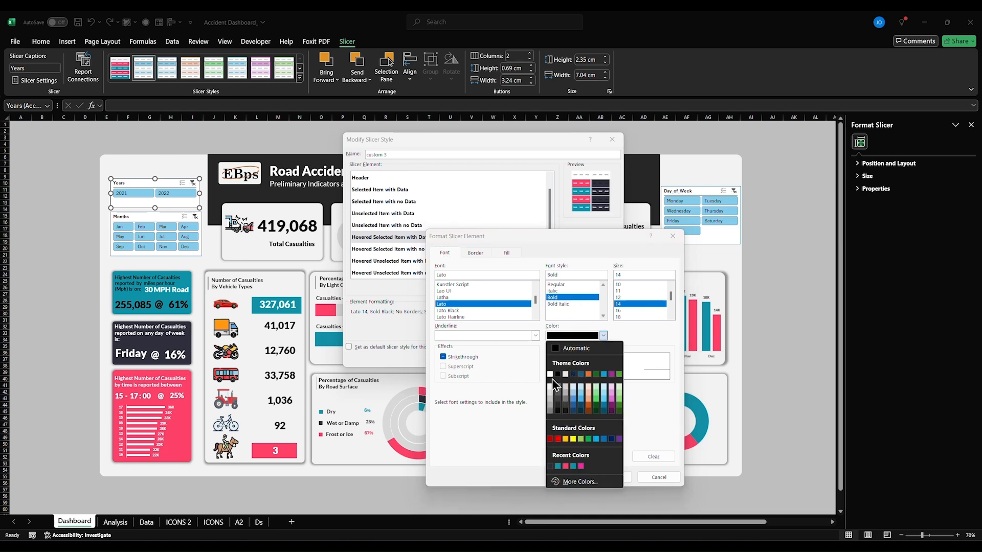
left_click(551, 379)
left_click(611, 477)
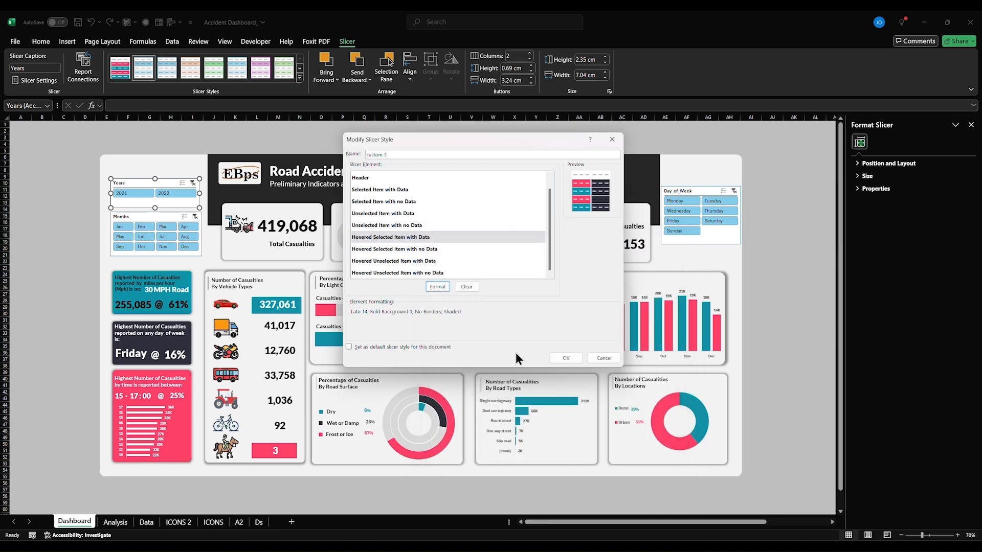
left_click(439, 288)
left_click(476, 253)
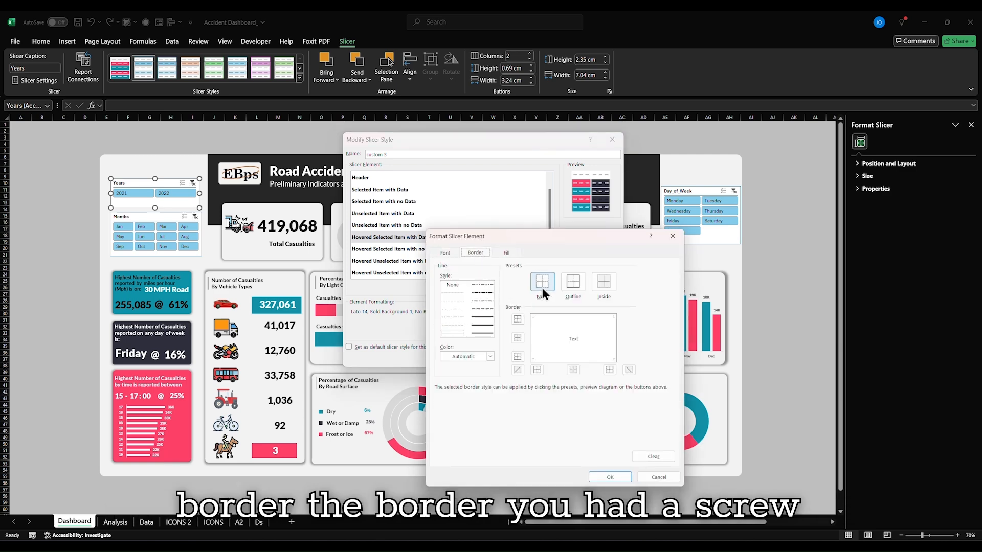
left_click(605, 474)
Change the font color of the Hovered Selected Item with no Data element to white and accept the formatting.
left_click(422, 248)
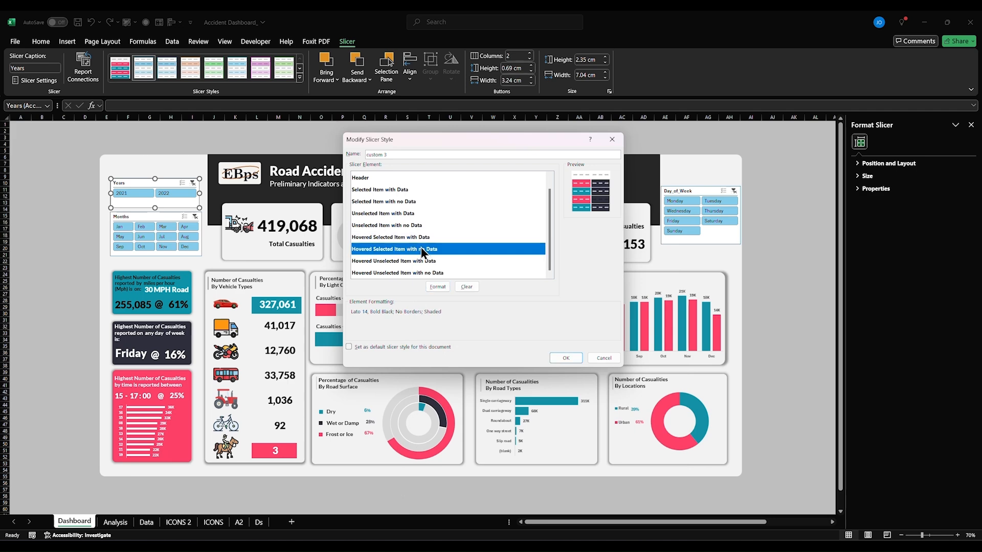
left_click(438, 287)
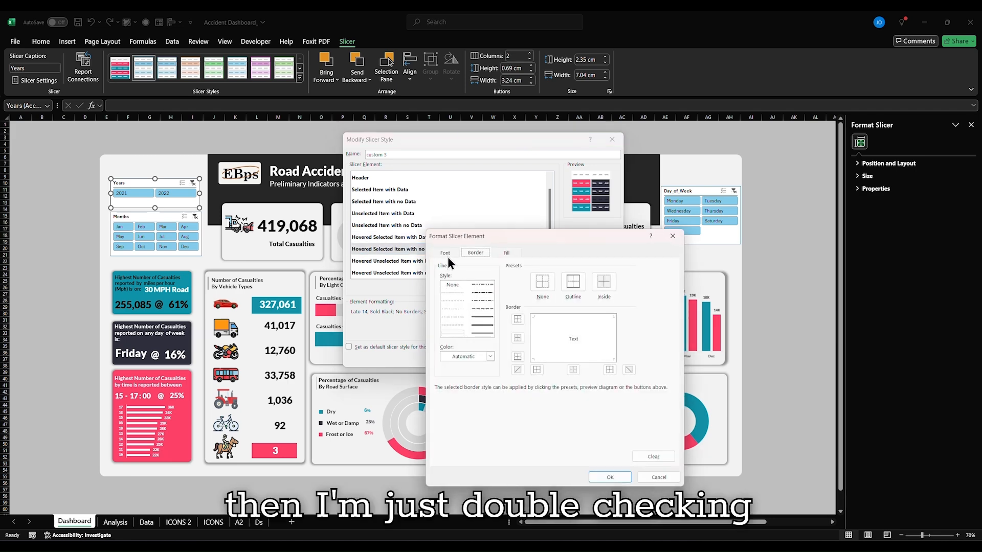
left_click(446, 253)
left_click(557, 336)
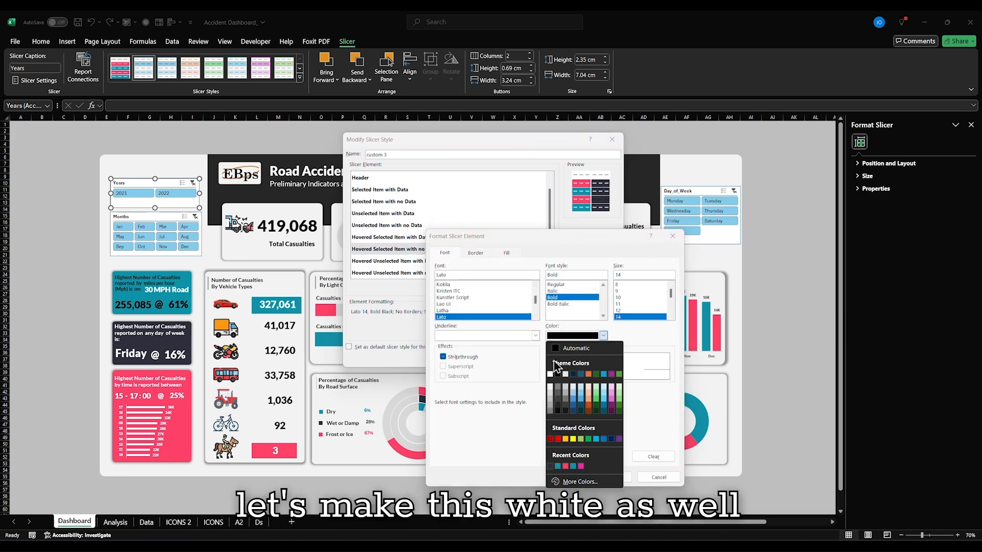
left_click(550, 375)
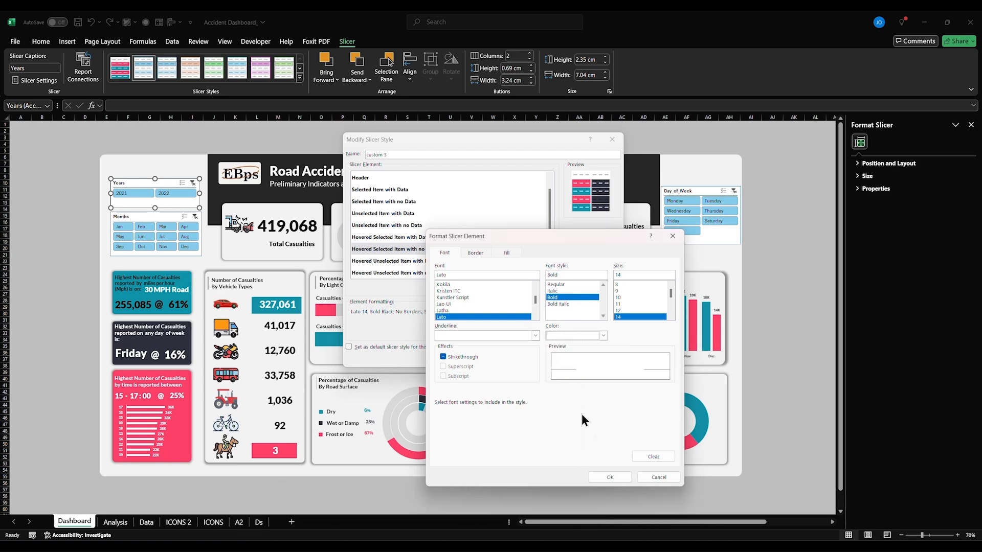
left_click(610, 477)
Check the font of the Hovered Unselected Item with Data element and accept the changes to the custom 3 slicer style.
left_click(400, 262)
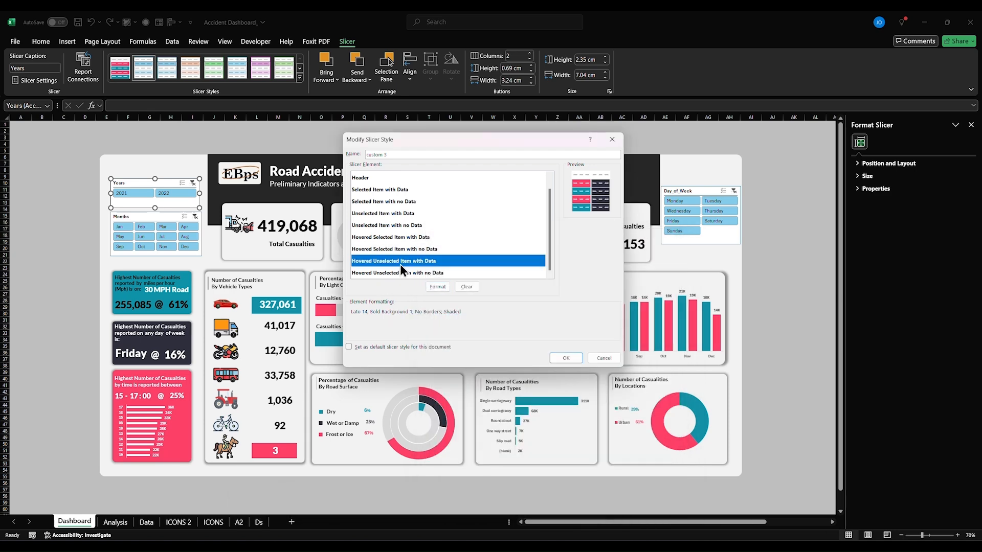
left_click(428, 284)
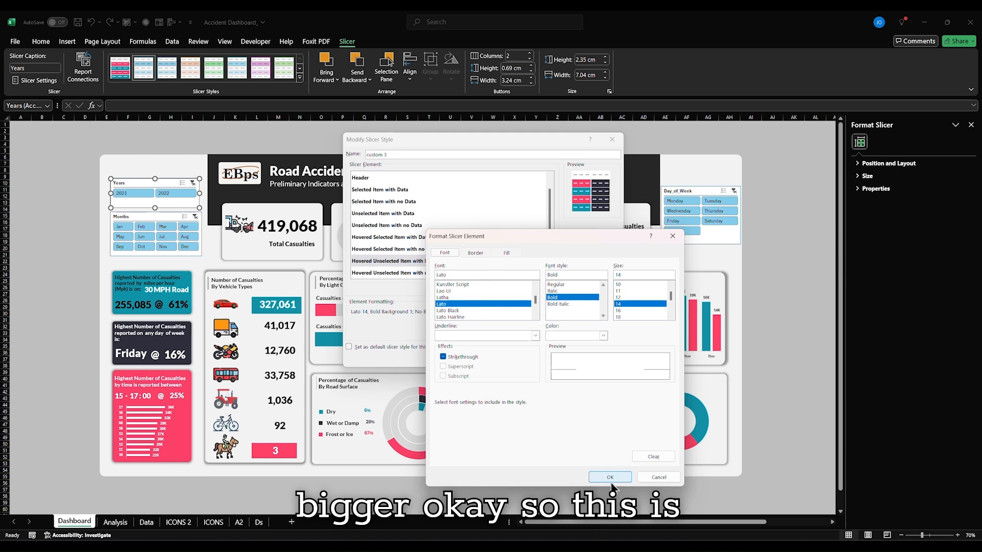
left_click(597, 477)
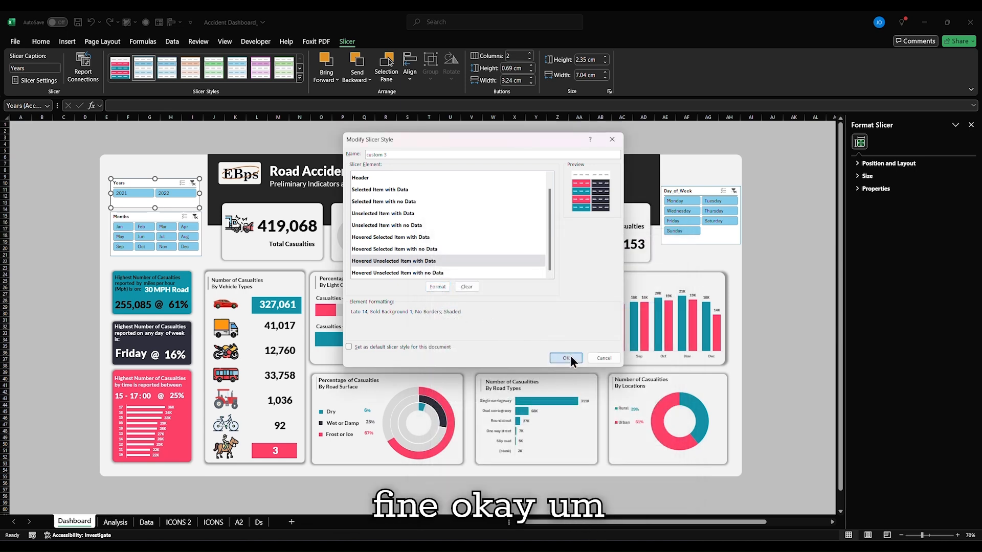
left_click(567, 358)
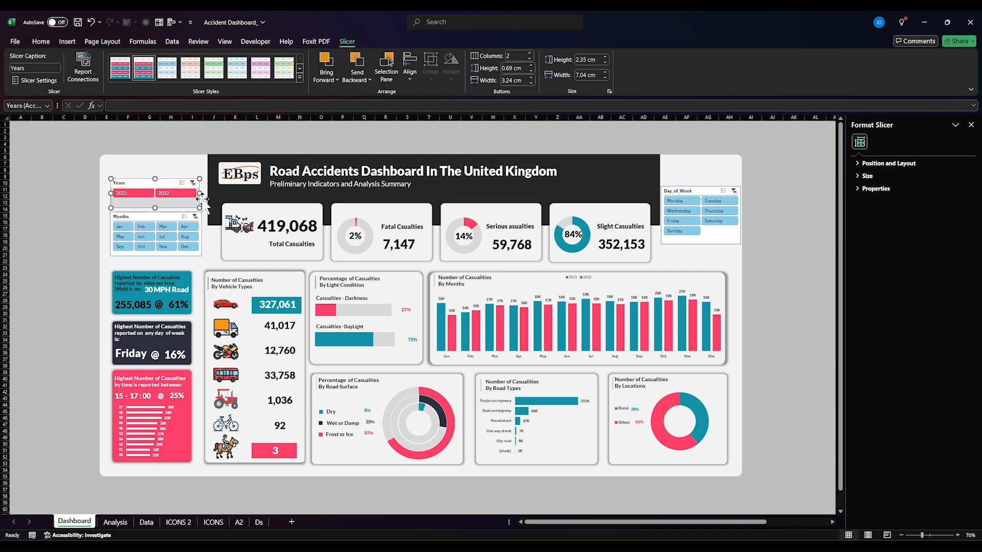
Test the restyled Years slicer by filtering to 2022 and clearing the filter again.
left_click(182, 164)
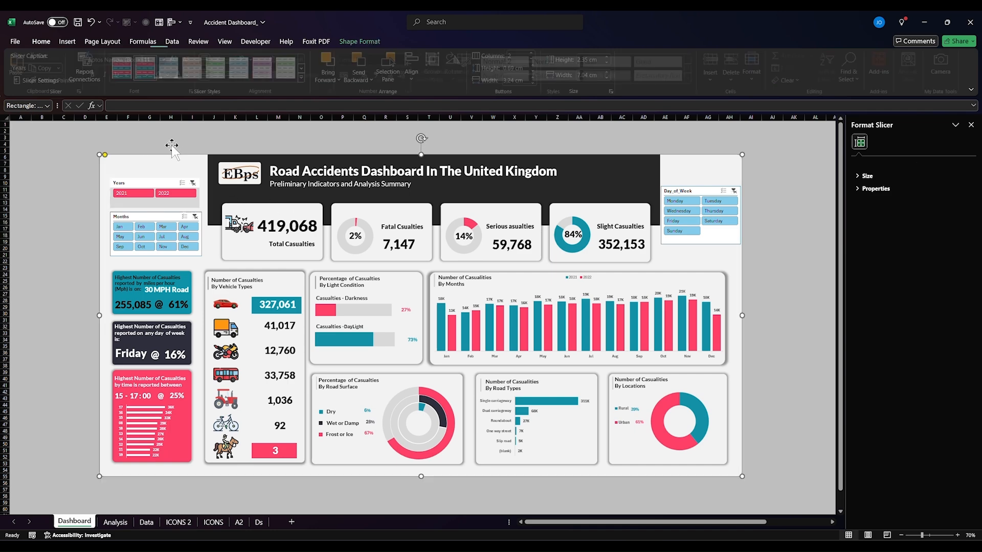
left_click(155, 183)
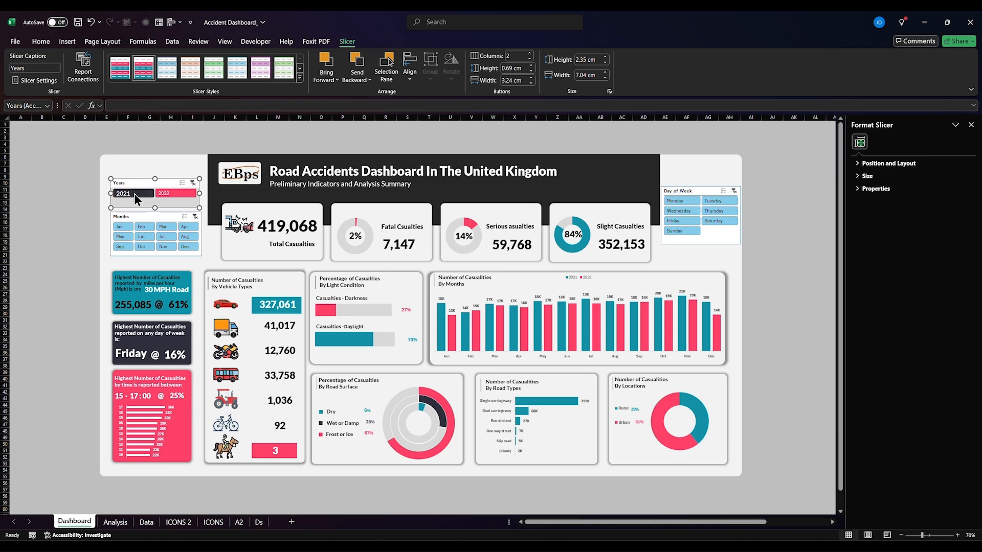
left_click(145, 164)
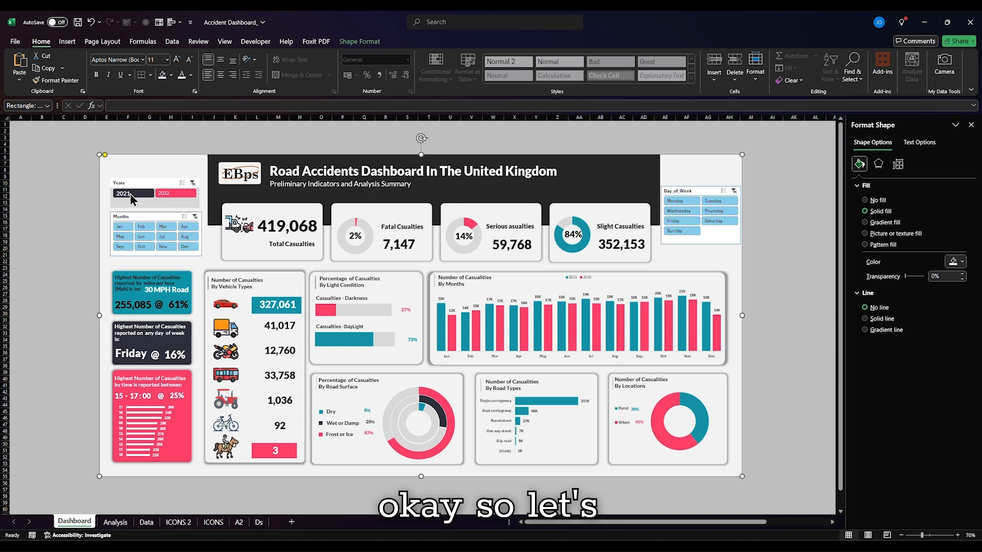
left_click(173, 195)
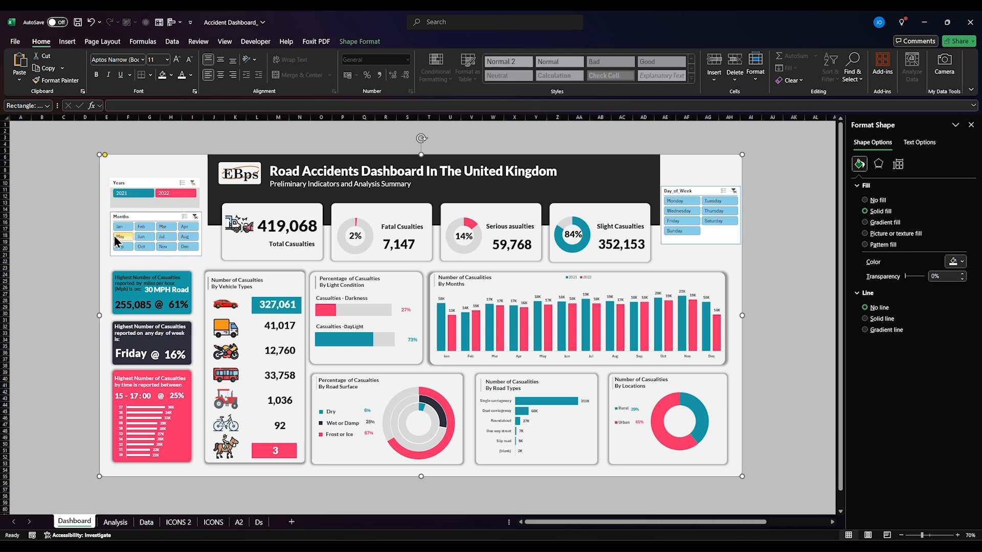
left_click(193, 182)
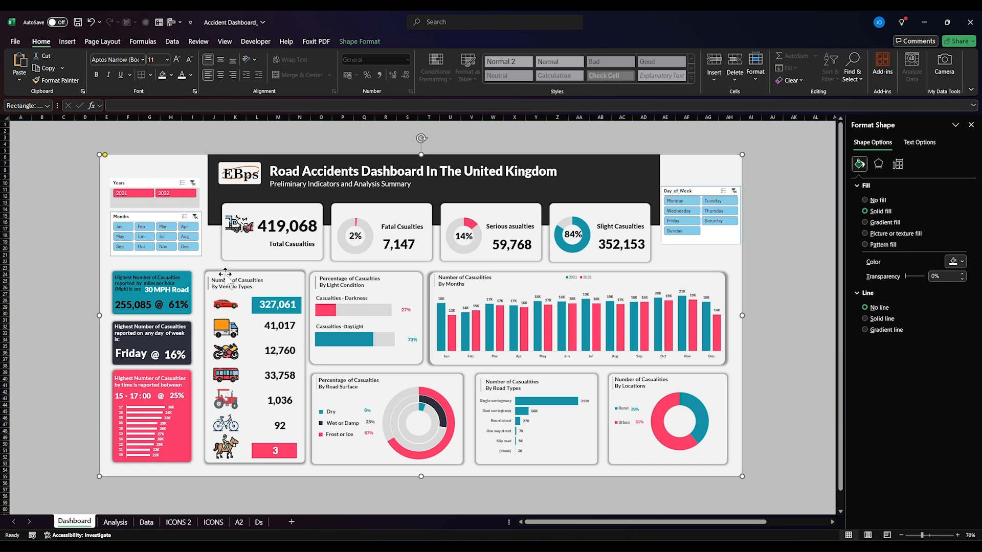
left_click(174, 195)
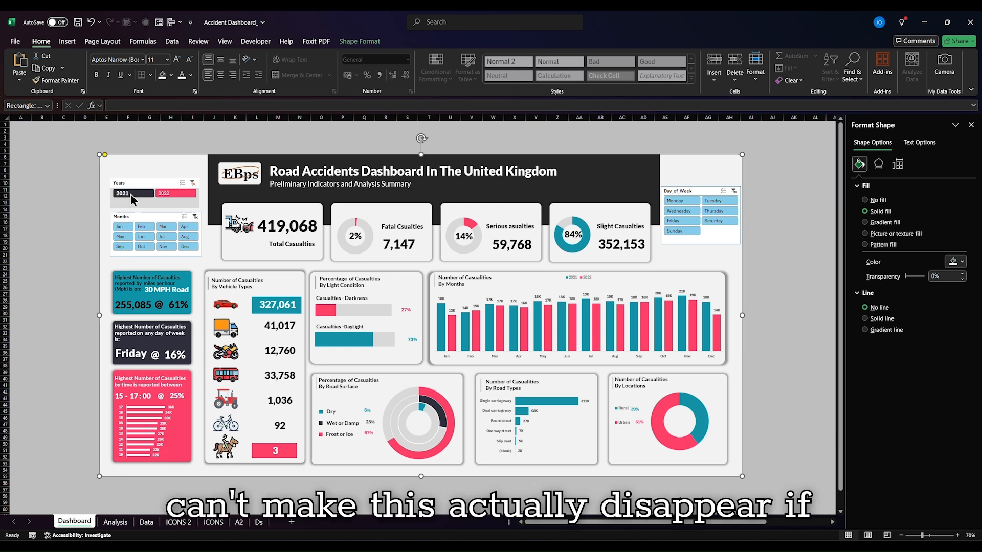
left_click(192, 183)
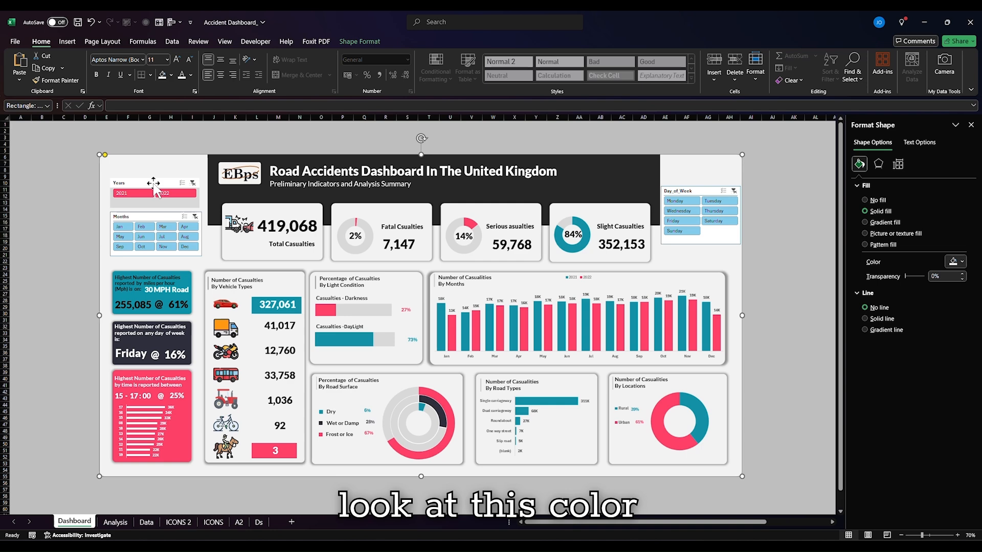
Open the Years slicer's custom 3 style for modification.
right_click(154, 182)
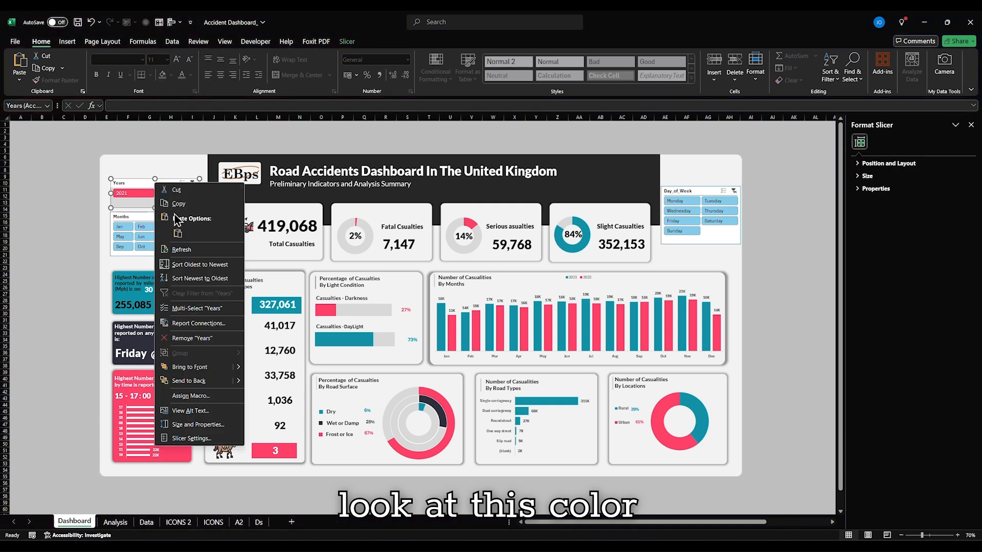
key("Escape")
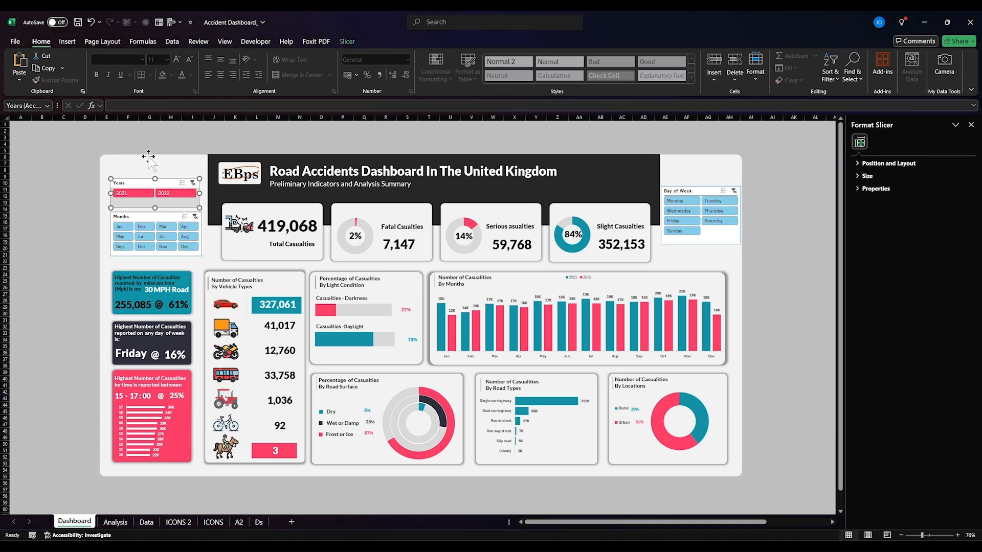
left_click(347, 42)
right_click(148, 67)
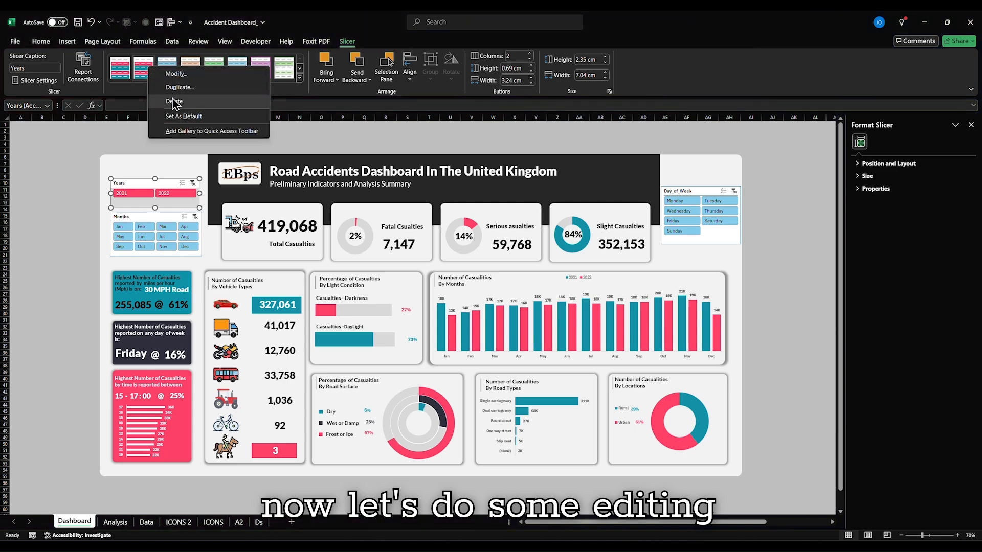
left_click(181, 76)
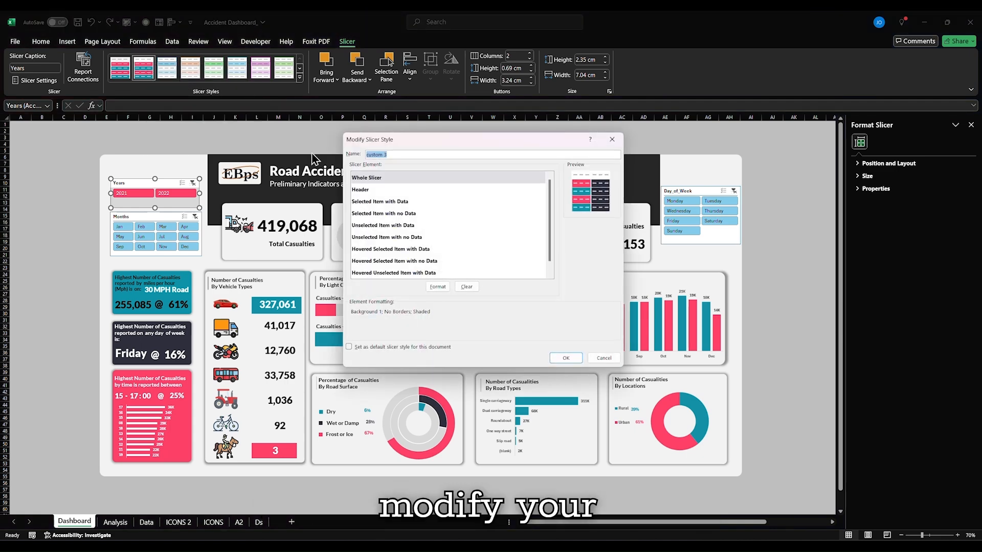
Set the Whole Slicer element's background to the lightest gray theme color, check its border and font settings, and accept.
left_click(374, 179)
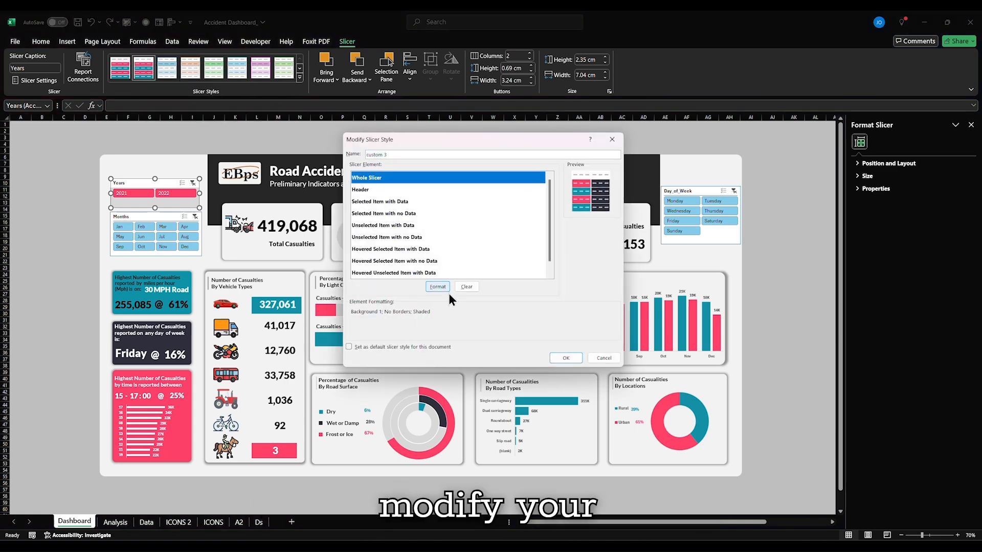
left_click(435, 286)
left_click(404, 140)
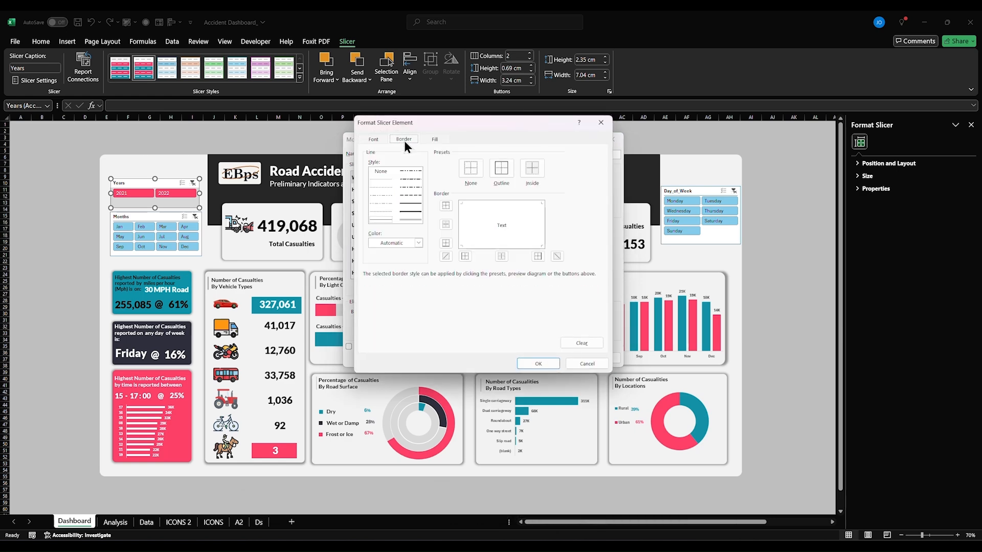
left_click(377, 139)
left_click(433, 141)
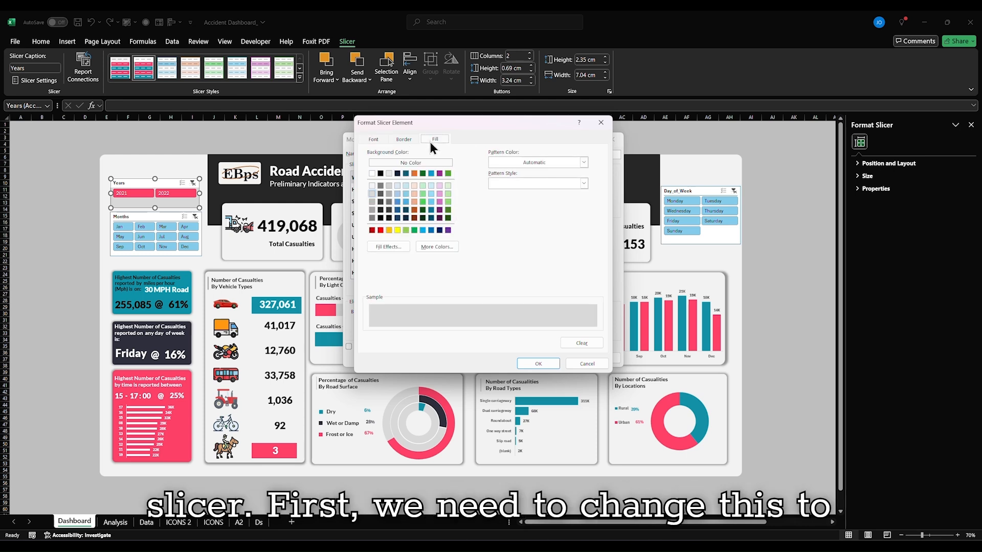
left_click(372, 187)
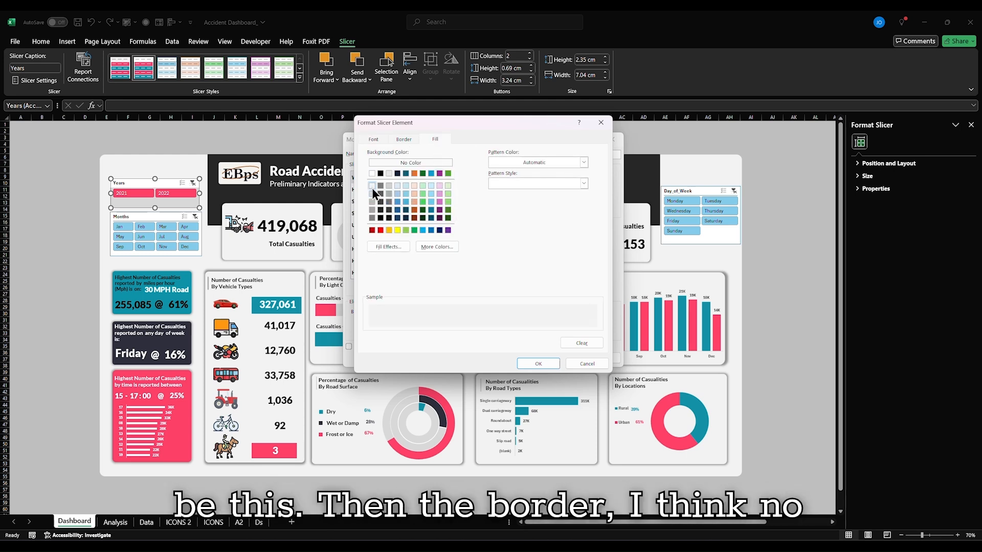
left_click(398, 139)
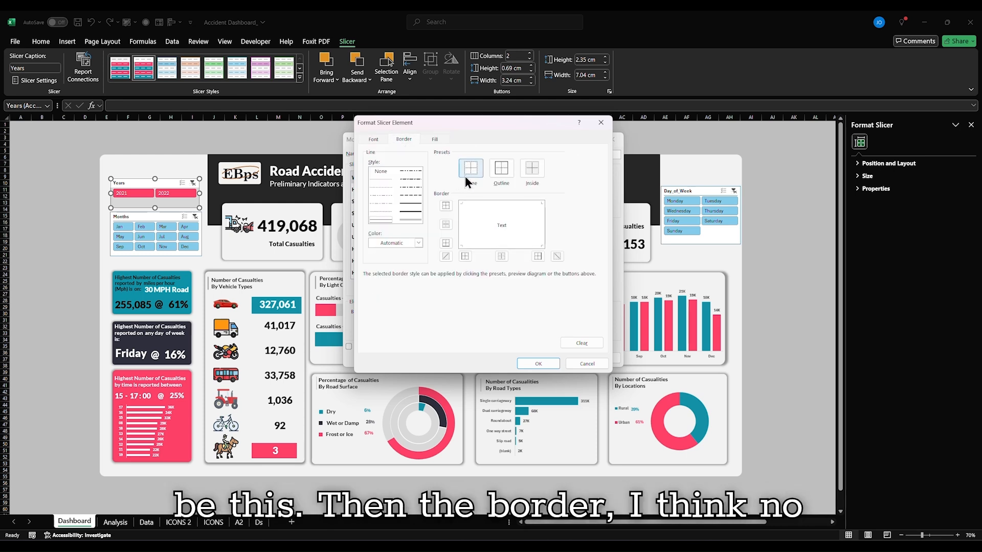
left_click(371, 140)
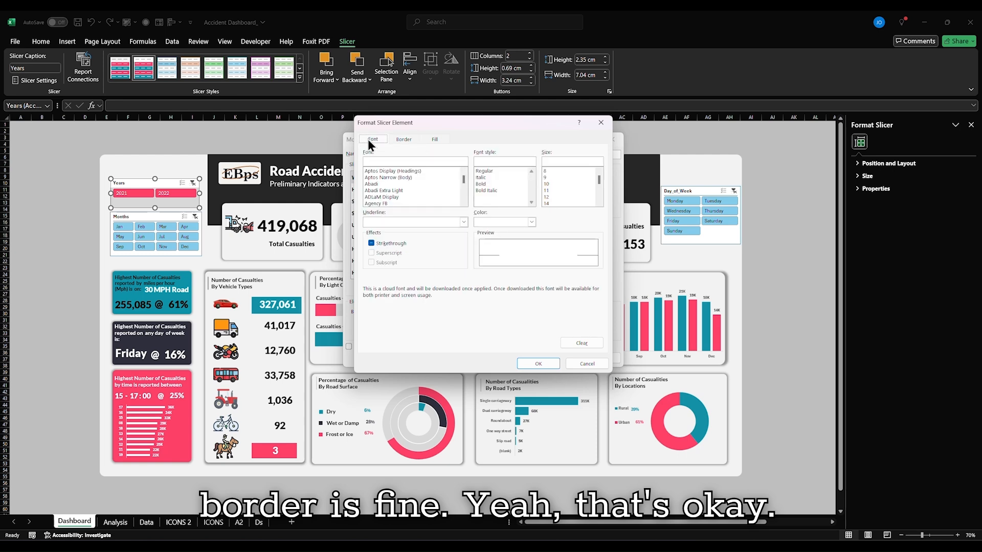
left_click(520, 364)
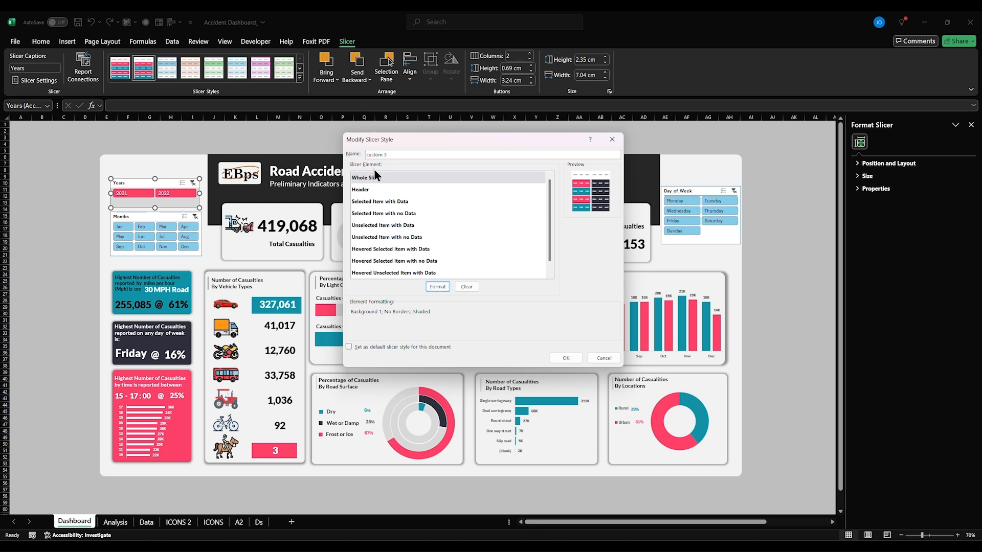
Set the Whole Slicer element's font to Lato, bold, size 12, and accept the formatting.
left_click(438, 286)
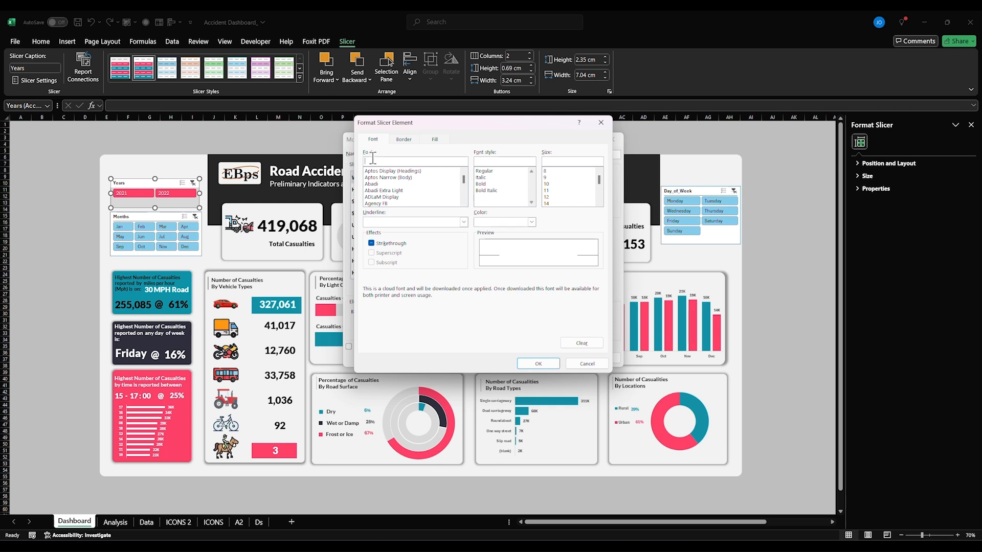
type("Lato")
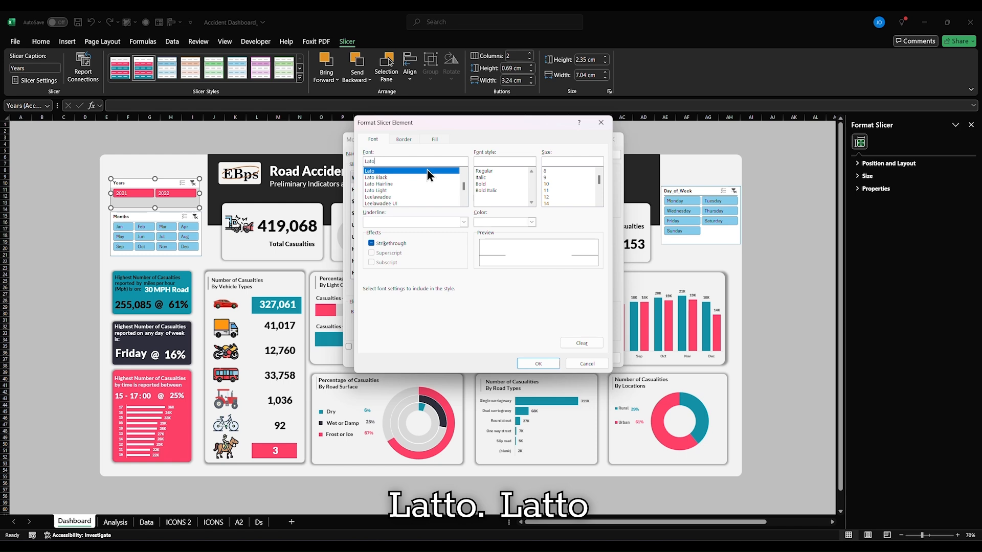
left_click(490, 183)
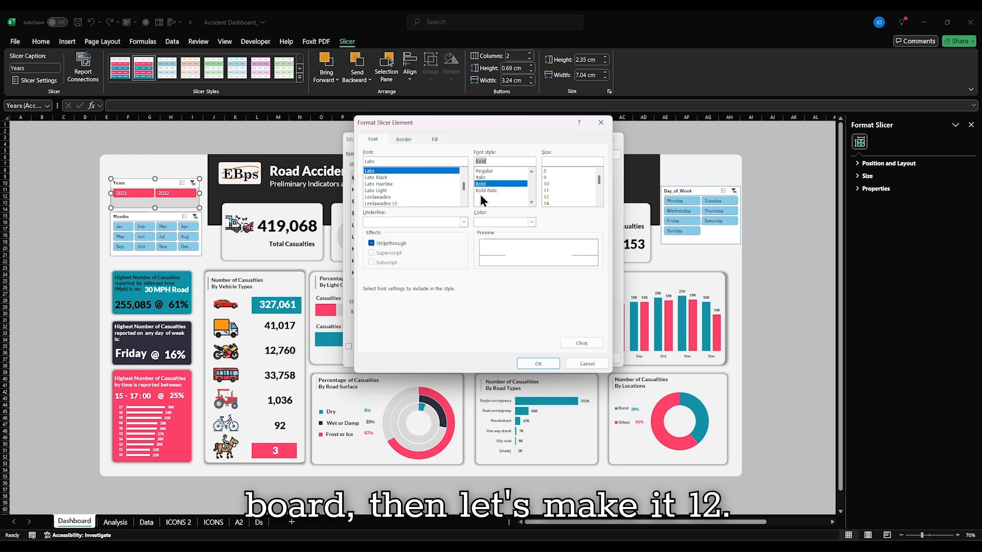
left_click(554, 204)
left_click(553, 198)
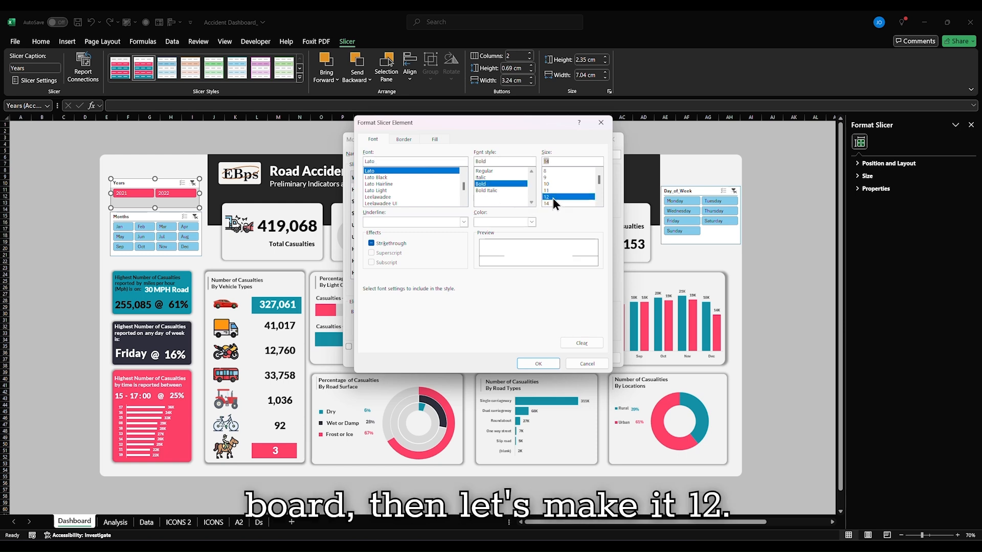
left_click(541, 364)
Give the Header element no background color and no borders, and accept the formatting.
left_click(360, 193)
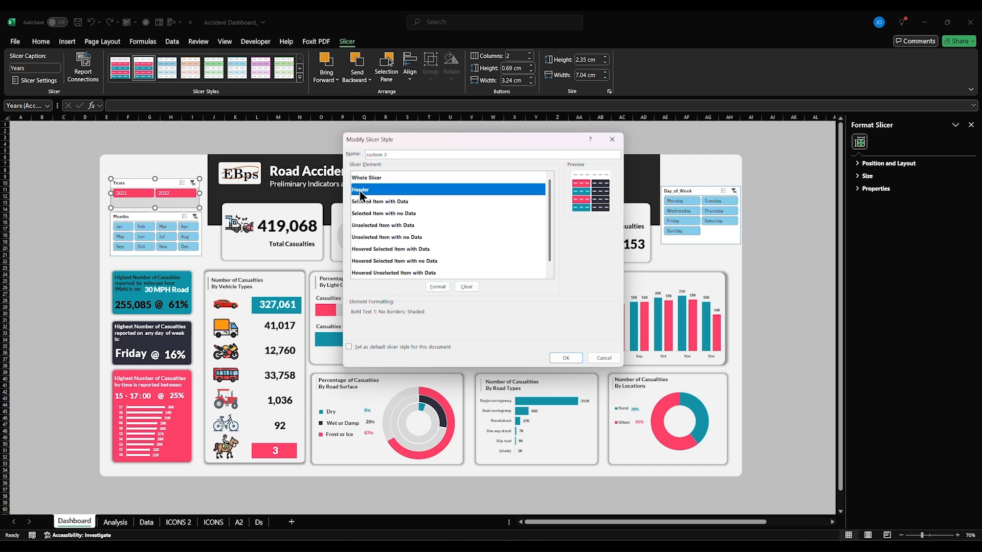
left_click(434, 285)
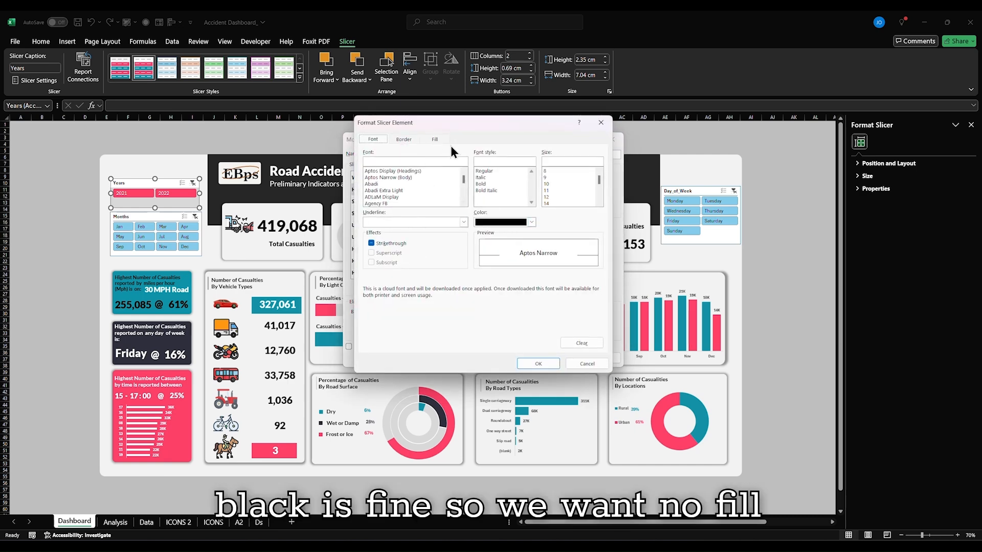
left_click(436, 139)
left_click(422, 161)
left_click(407, 139)
left_click(467, 173)
left_click(543, 361)
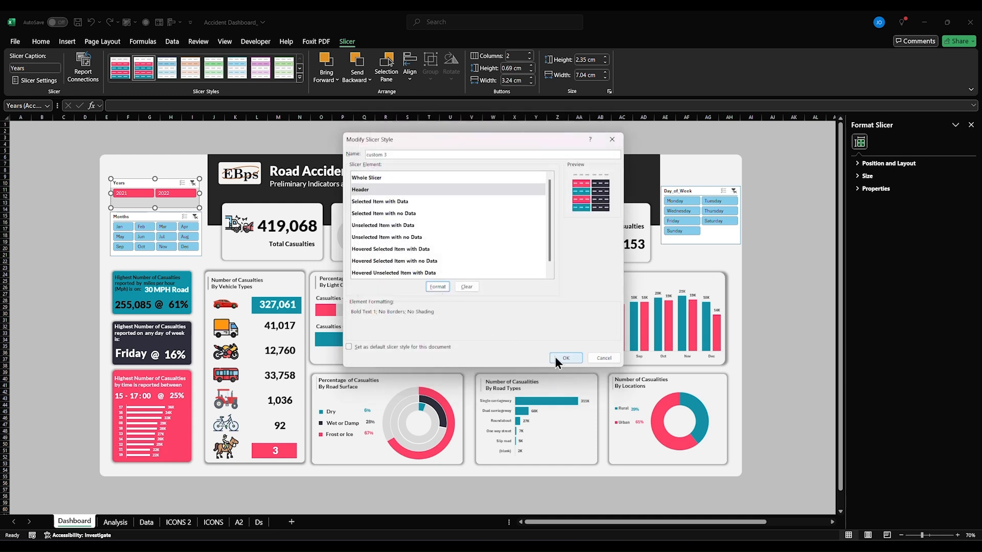
Set the Header element's font to Lato, bold, size 14, and accept the formatting.
left_click(370, 190)
left_click(438, 286)
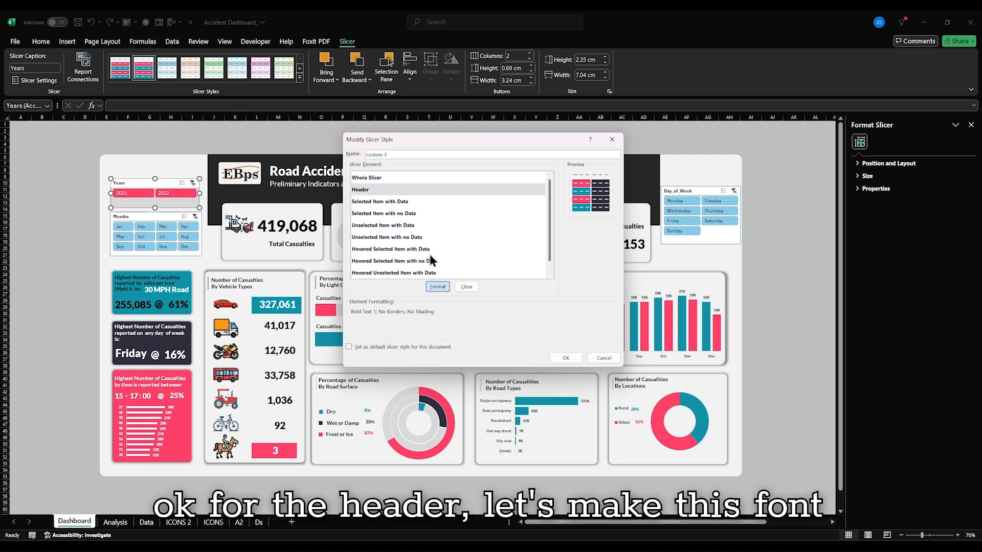
left_click(373, 140)
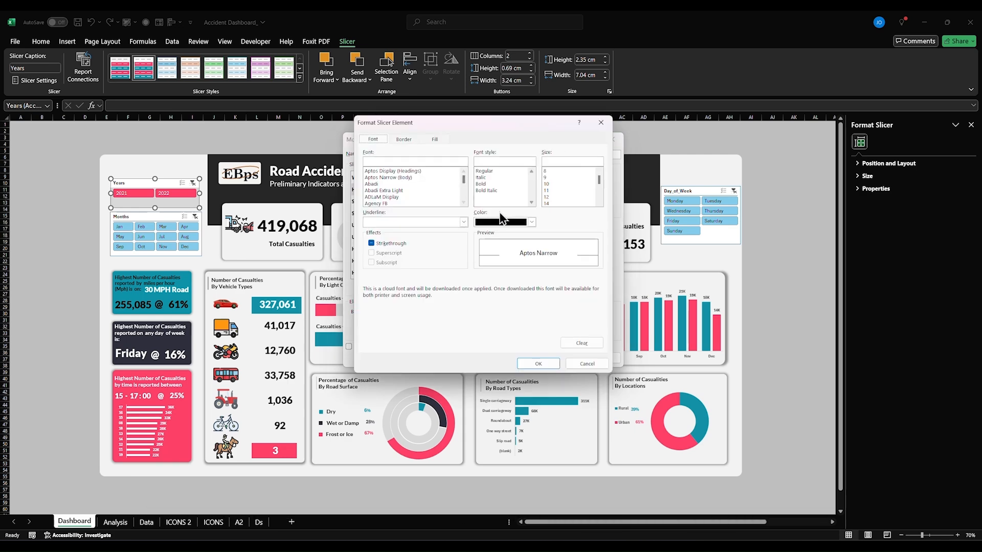
left_click(387, 162)
type("lat")
left_click(384, 170)
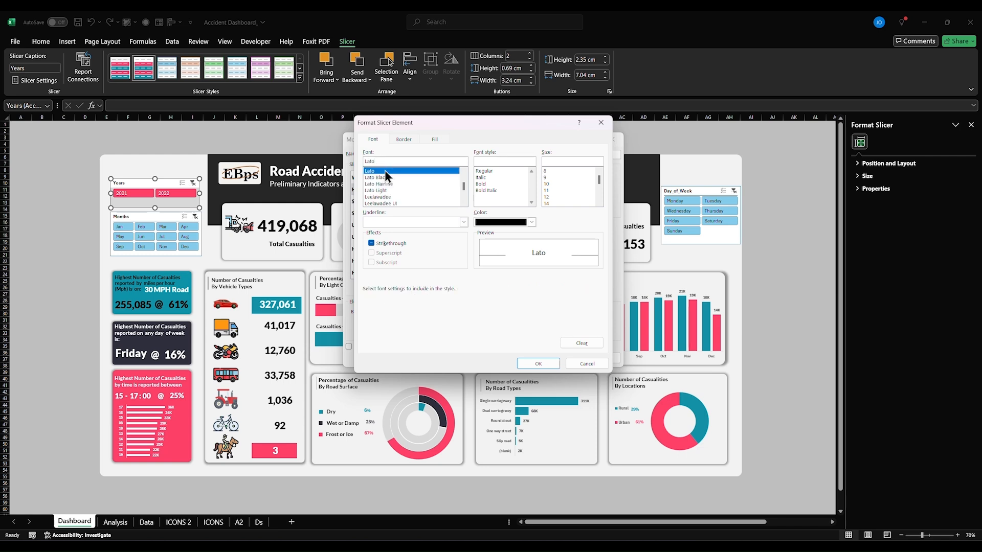
left_click(484, 184)
left_click(545, 203)
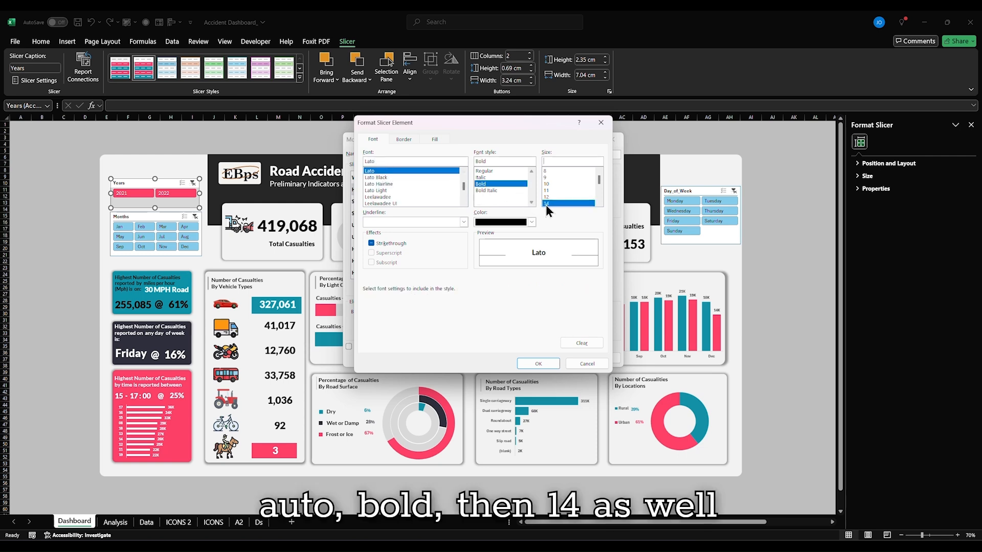
left_click(534, 362)
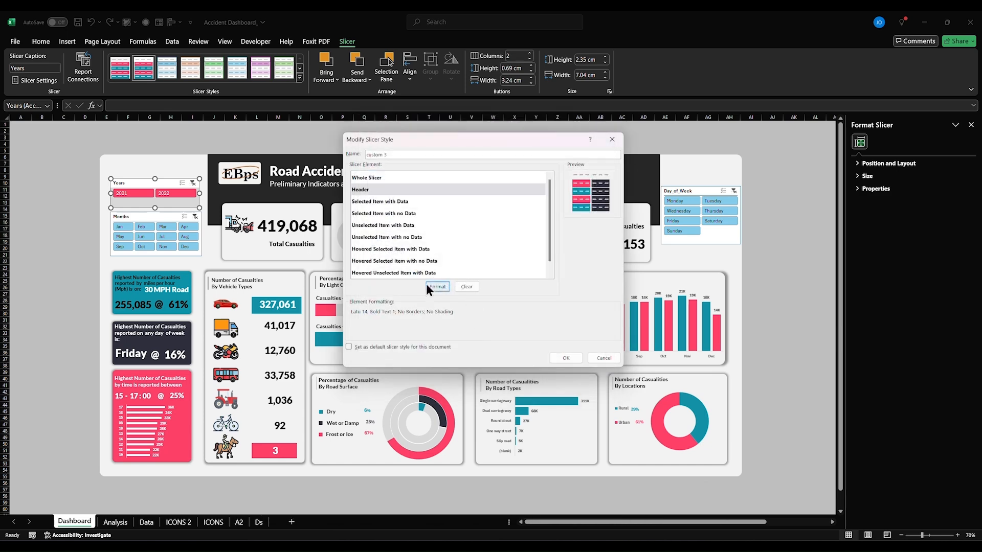
Review the Selected Item with Data element, accept the modified slicer style and deselect the Years slicer.
left_click(372, 201)
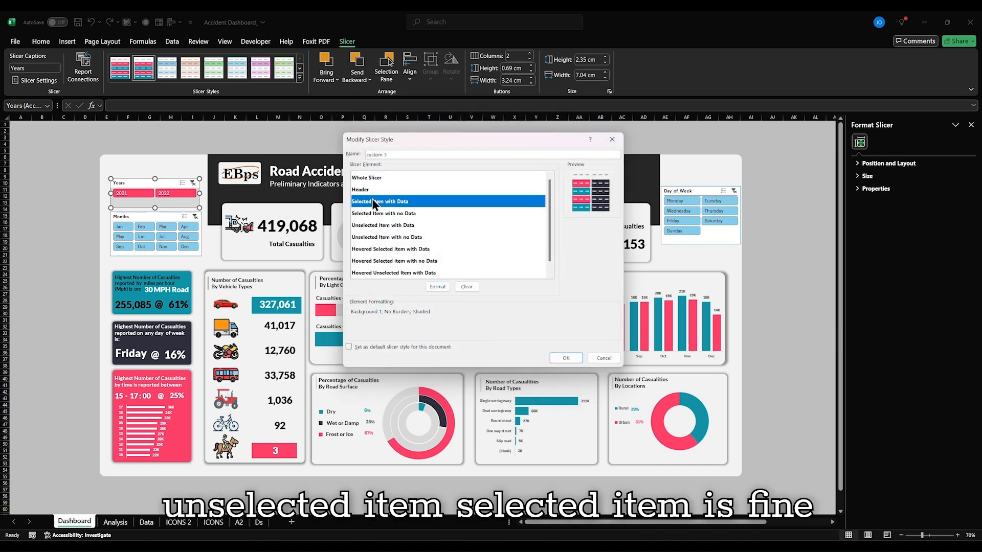
left_click(555, 357)
left_click(54, 241)
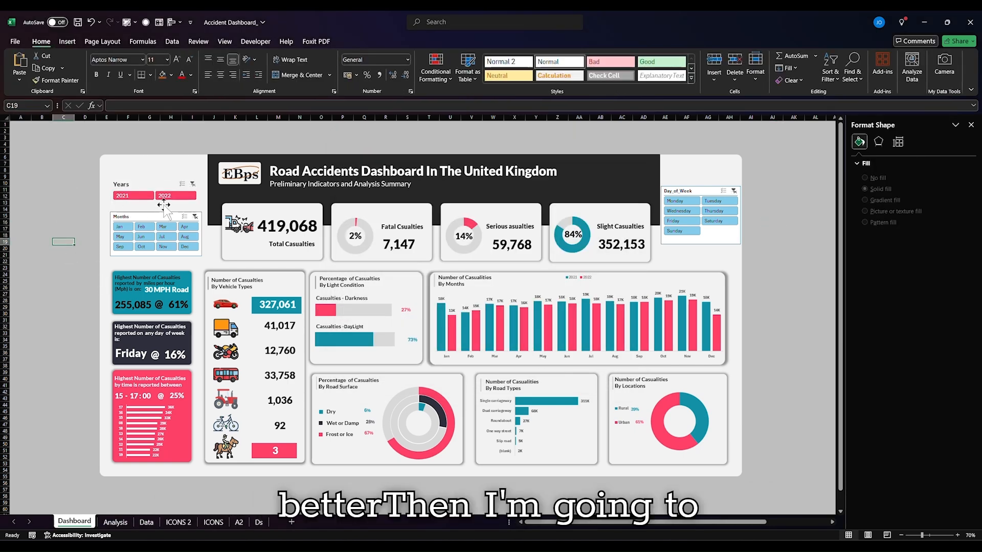
Select the Months and Day_of_Week slicers together.
left_click(153, 217)
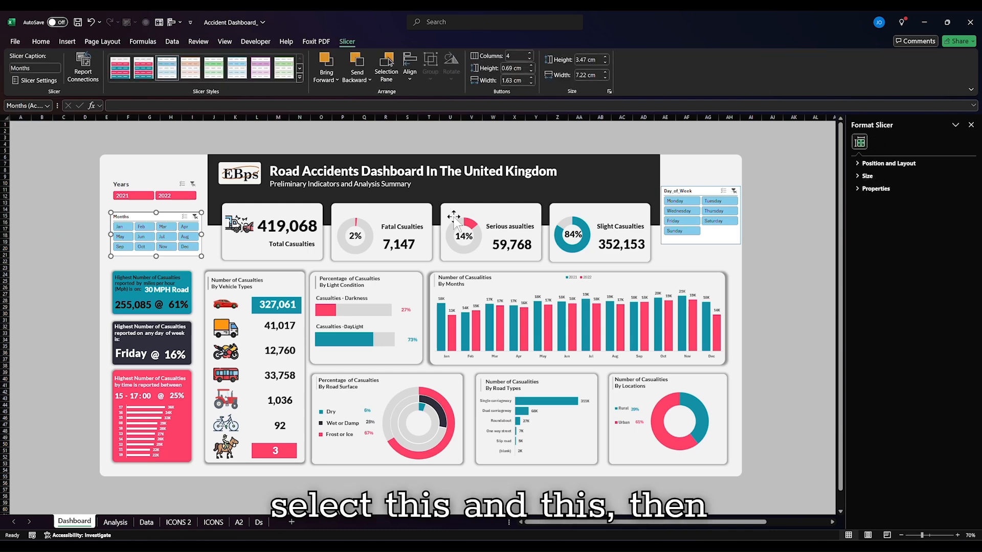
left_click(668, 191, "ctrl")
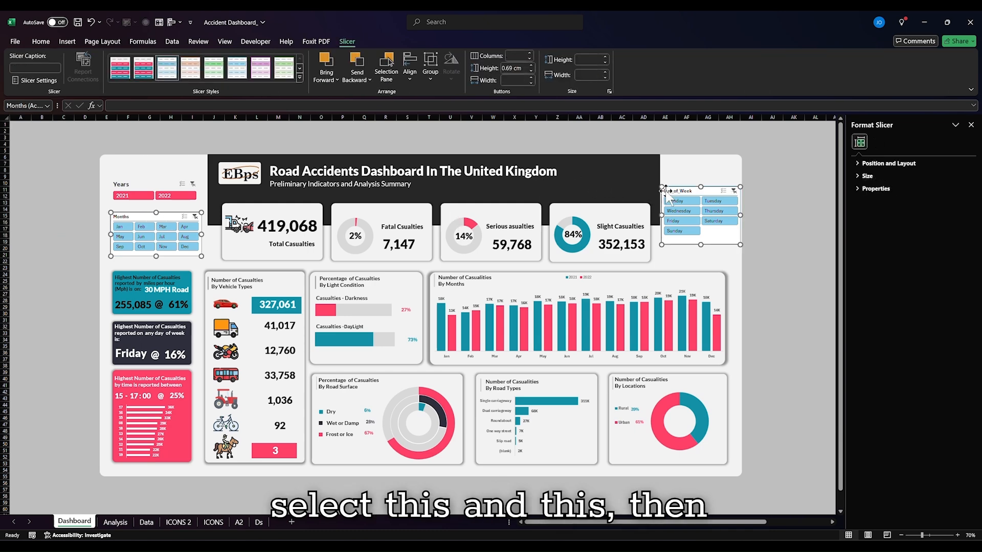